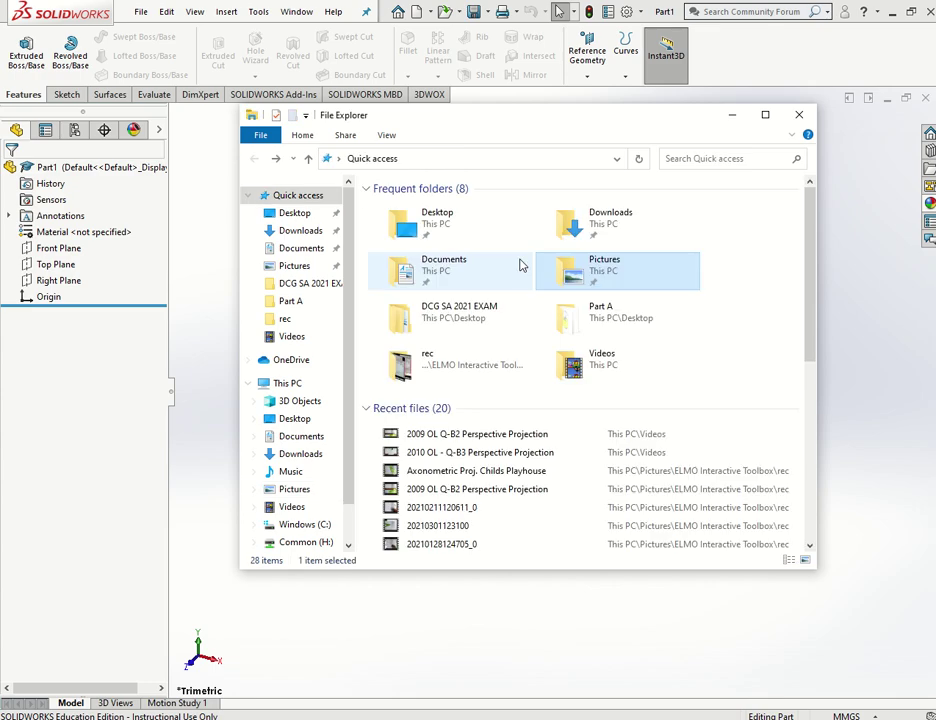
Step: Open the photo IMG_20210507_095434 from the Downloads folder, view the spray bottle, and return to the empty SOLIDWORKS part
{"action": "double_click", "coordinate": [591, 215]}
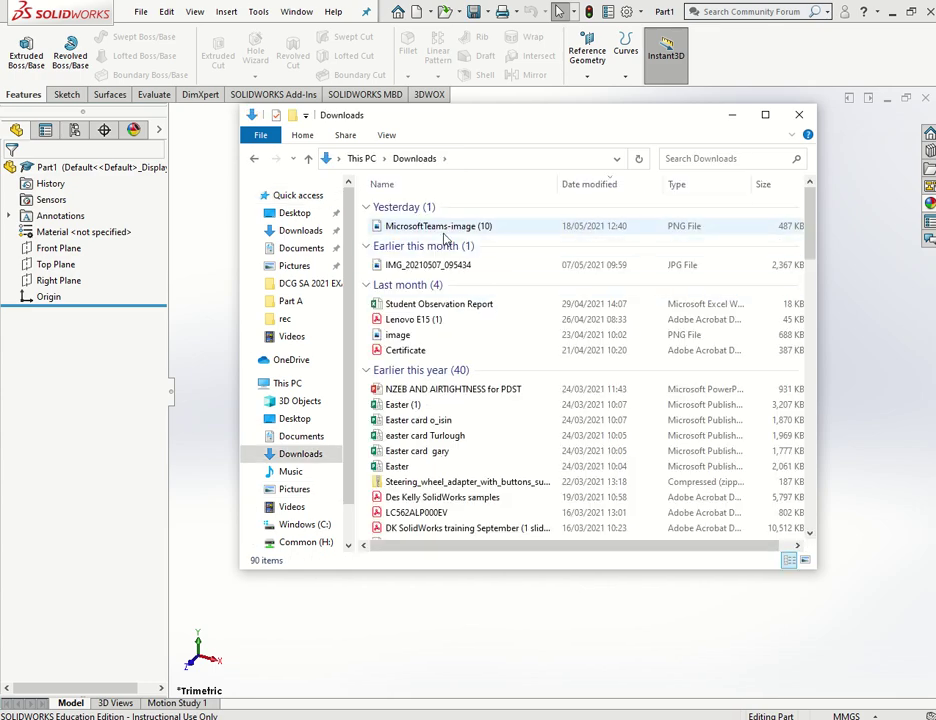
{"action": "left_click", "coordinate": [443, 226]}
{"action": "double_click", "coordinate": [443, 265]}
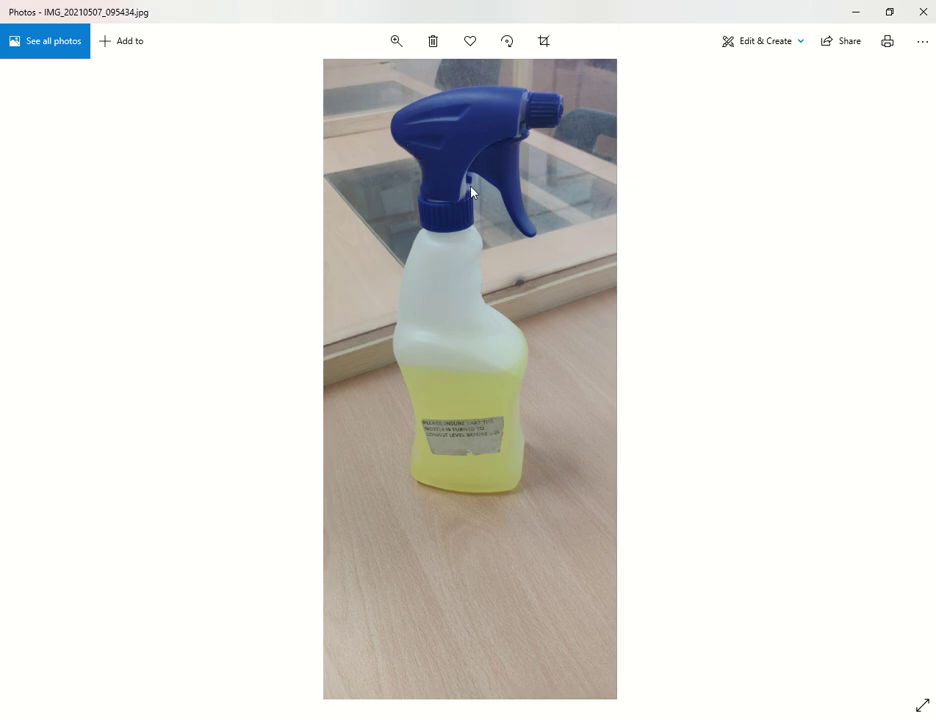
{"action": "left_click", "coordinate": [855, 13]}
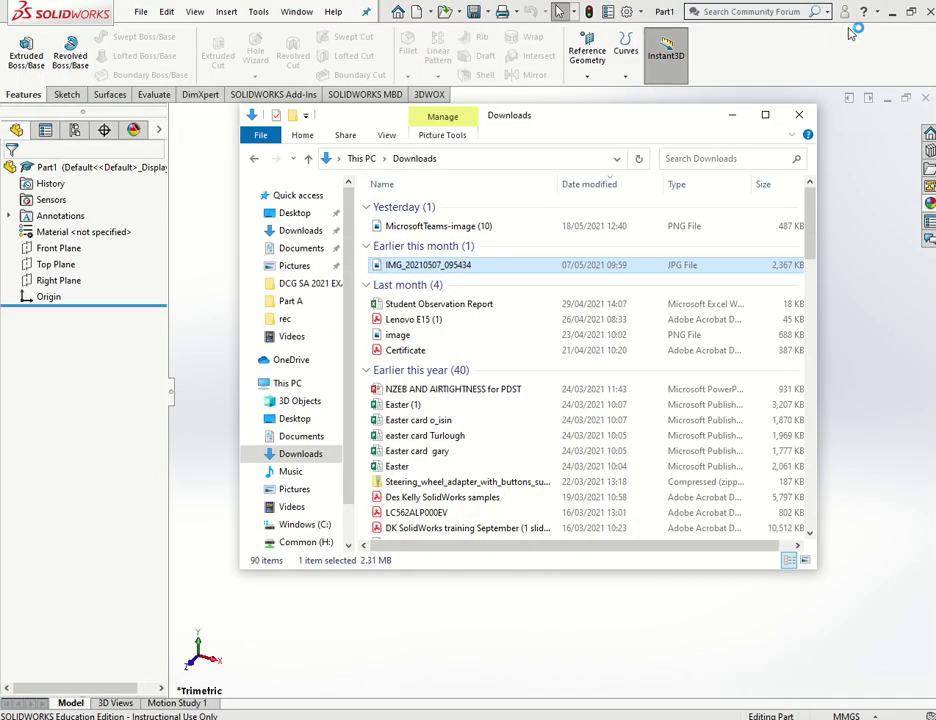
{"action": "left_click", "coordinate": [795, 115]}
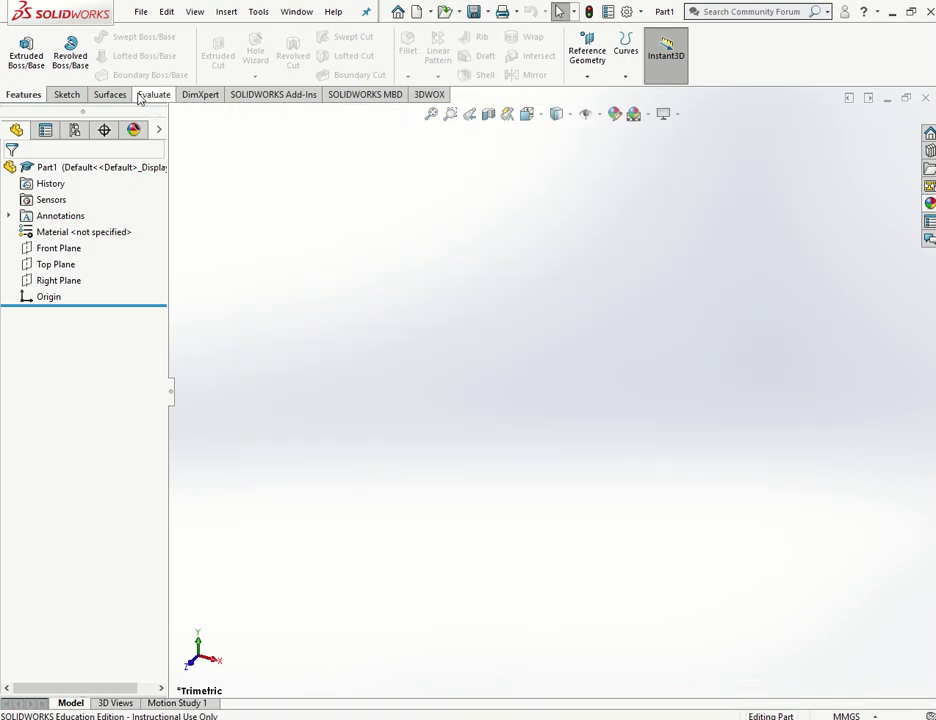
Step: Start a sketch on the Top Plane and draw a circle centred on the origin with a radius of about 35.5 mm
{"action": "left_click", "coordinate": [70, 270]}
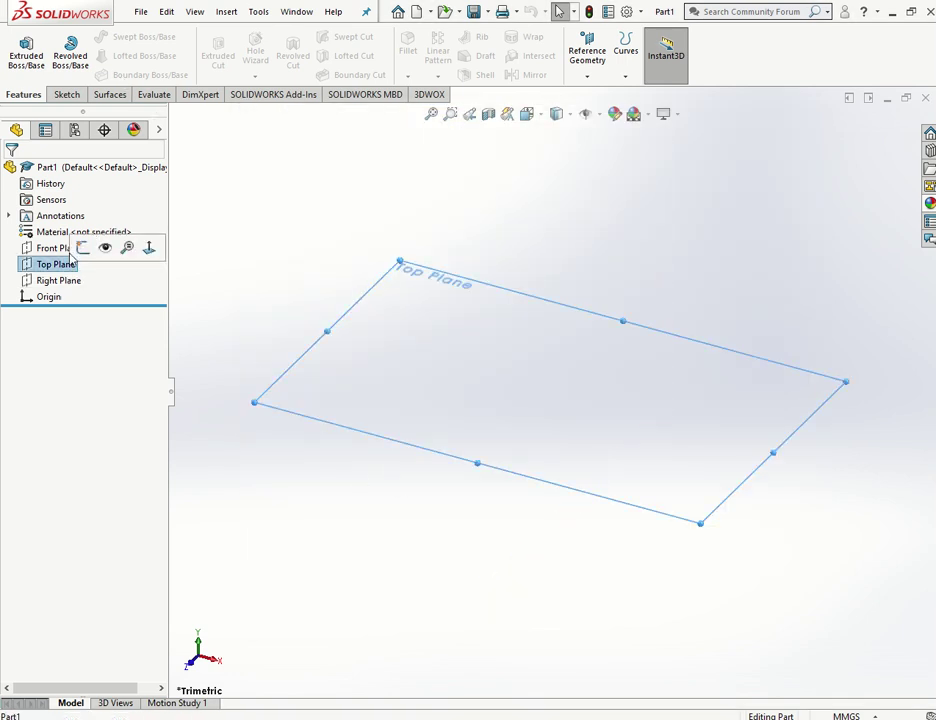
{"action": "left_click", "coordinate": [80, 247]}
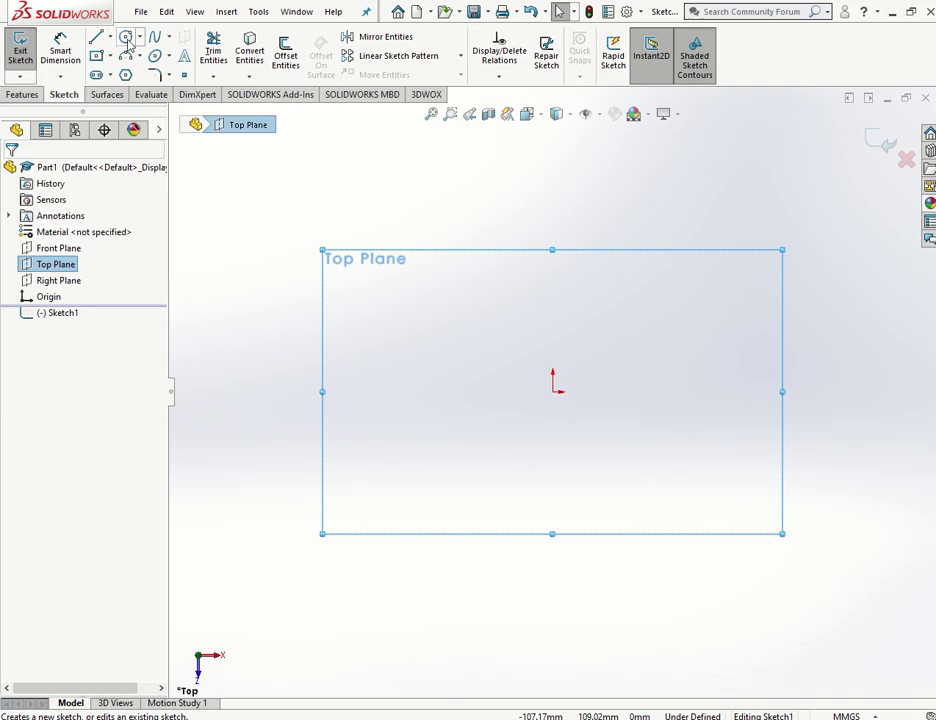
{"action": "left_click", "coordinate": [125, 36]}
{"action": "left_click", "coordinate": [553, 392]}
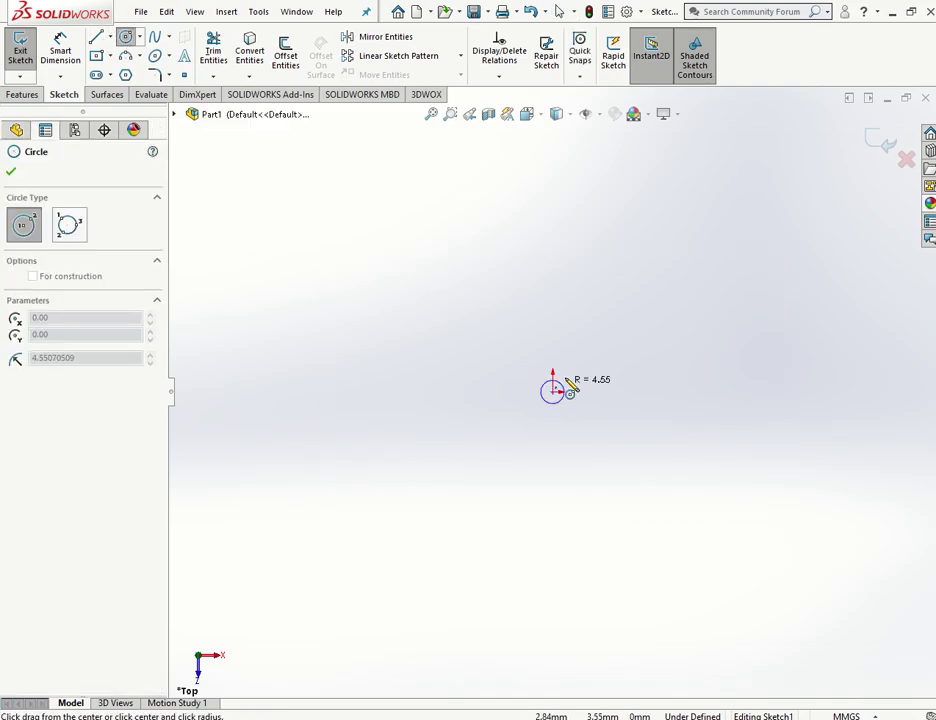
{"action": "left_click", "coordinate": [646, 394]}
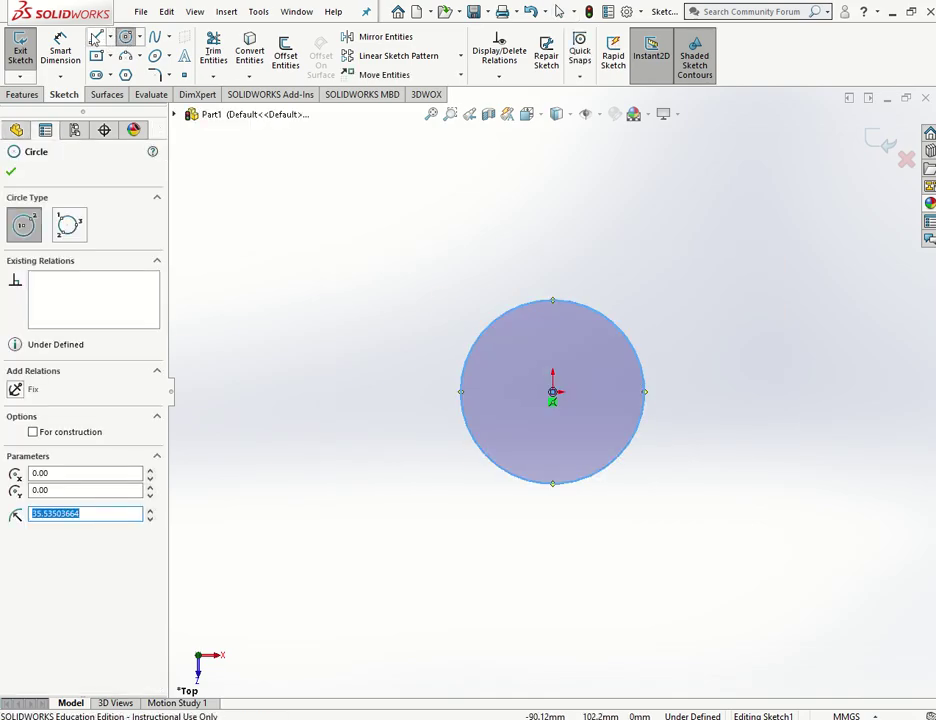
Step: Draw three connected lines boxing in the circle's negative-X half, tangent to it and joining its two opposite Z-axis quadrant points
{"action": "left_click", "coordinate": [96, 36]}
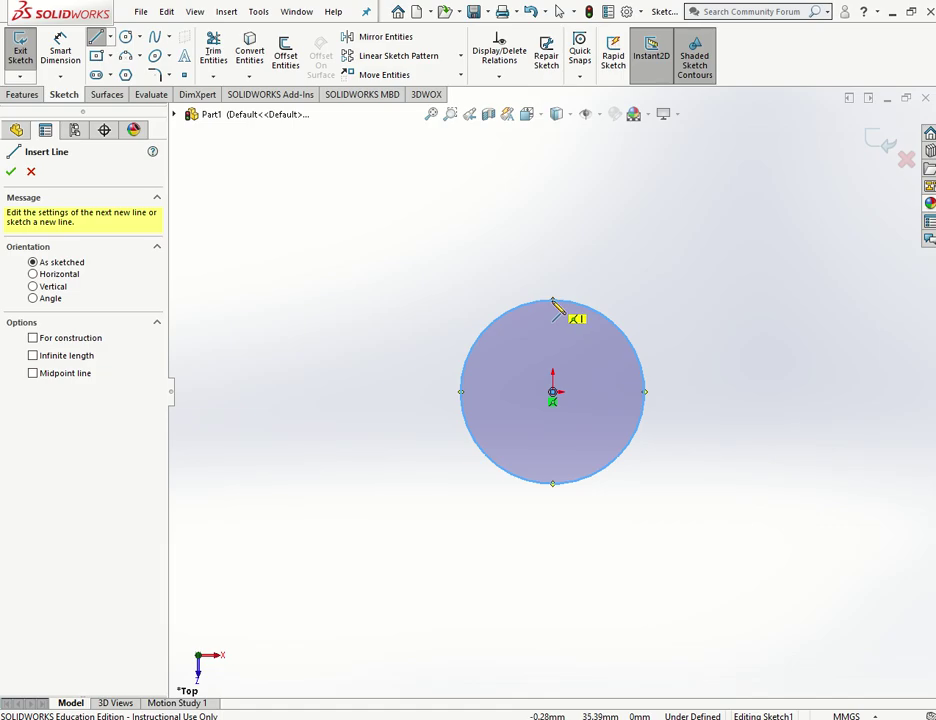
{"action": "left_click", "coordinate": [553, 300]}
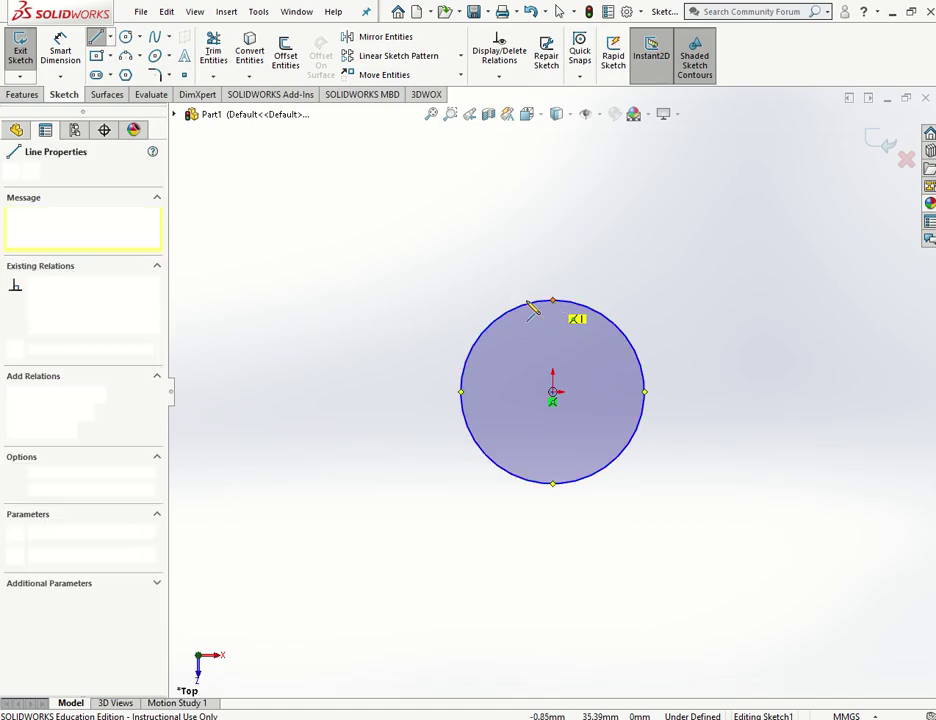
{"action": "left_click", "coordinate": [461, 300]}
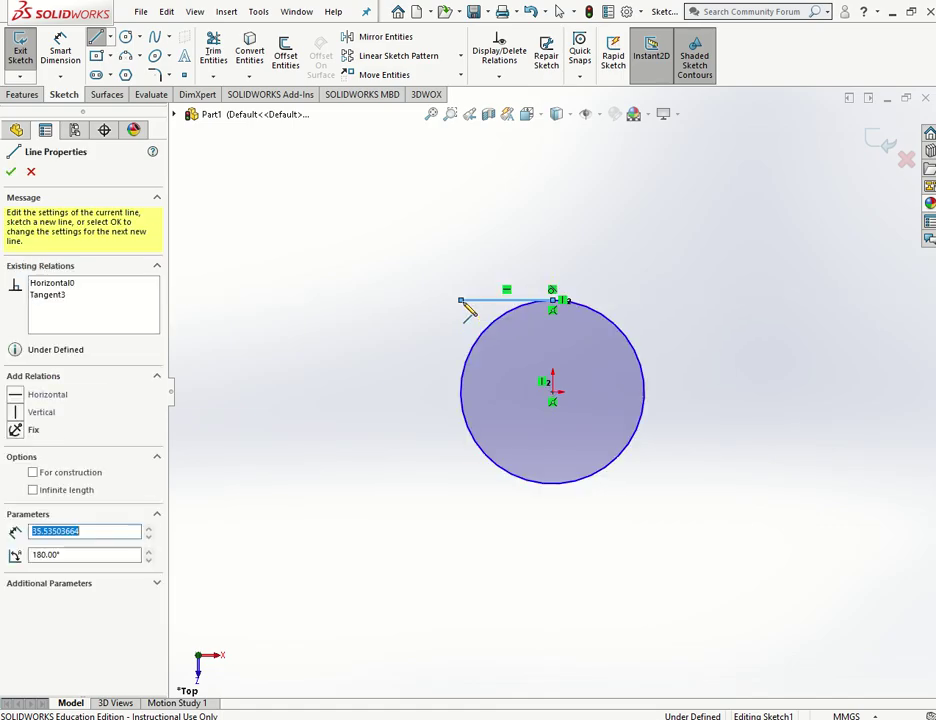
{"action": "left_click", "coordinate": [461, 484]}
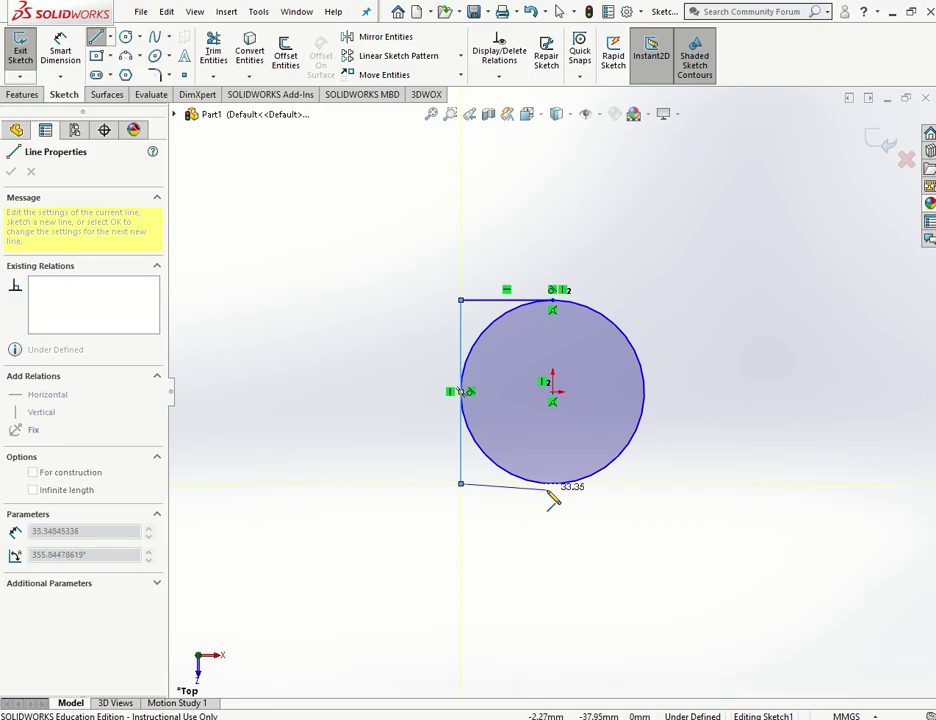
{"action": "left_click", "coordinate": [553, 484]}
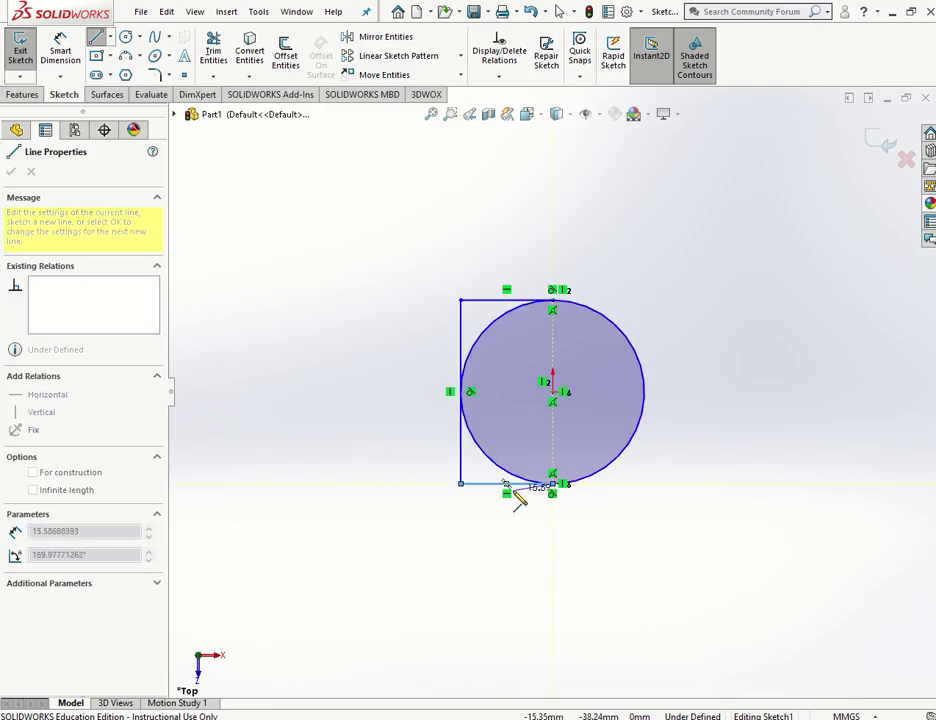
{"action": "key", "text": "Escape"}
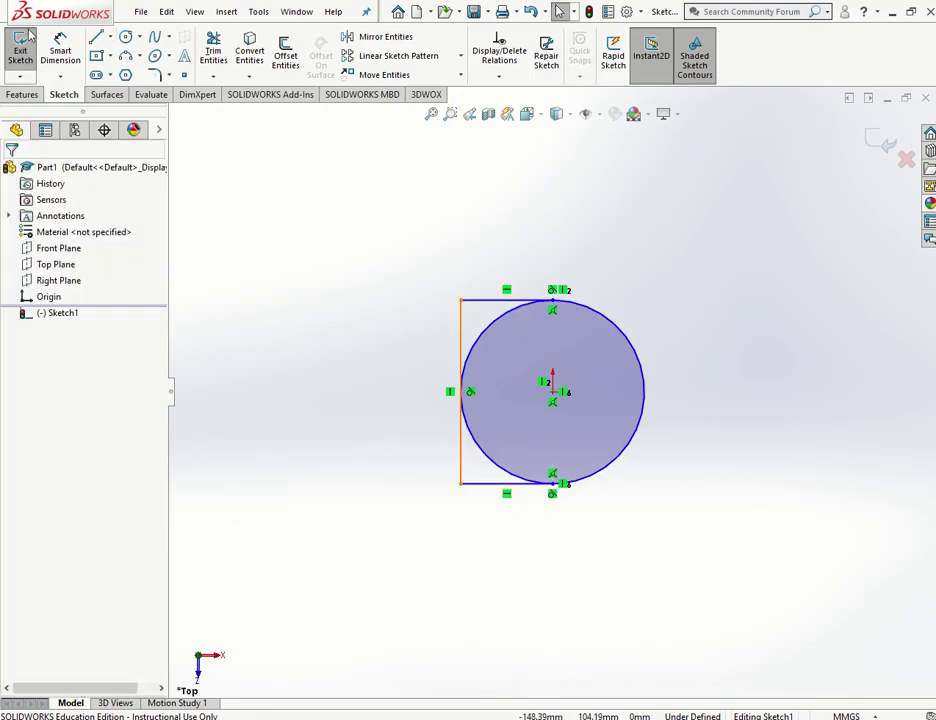
Step: Trim away the half of the circle inside the three lines with Trim to closest, leaving a D-shaped profile
{"action": "left_click", "coordinate": [216, 62]}
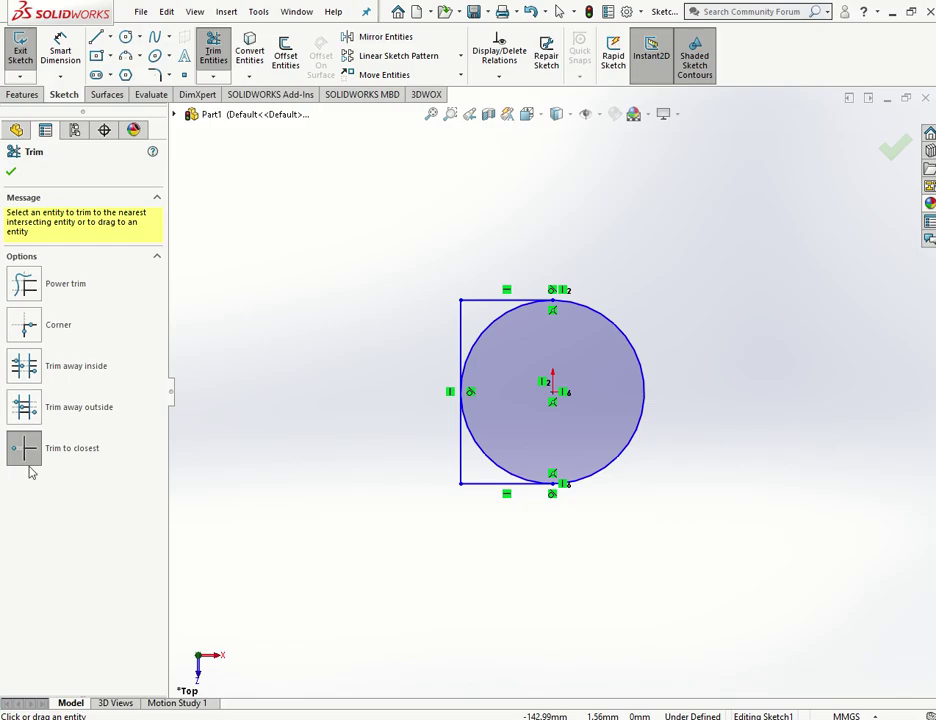
{"action": "left_click", "coordinate": [44, 455]}
{"action": "left_click", "coordinate": [493, 324]}
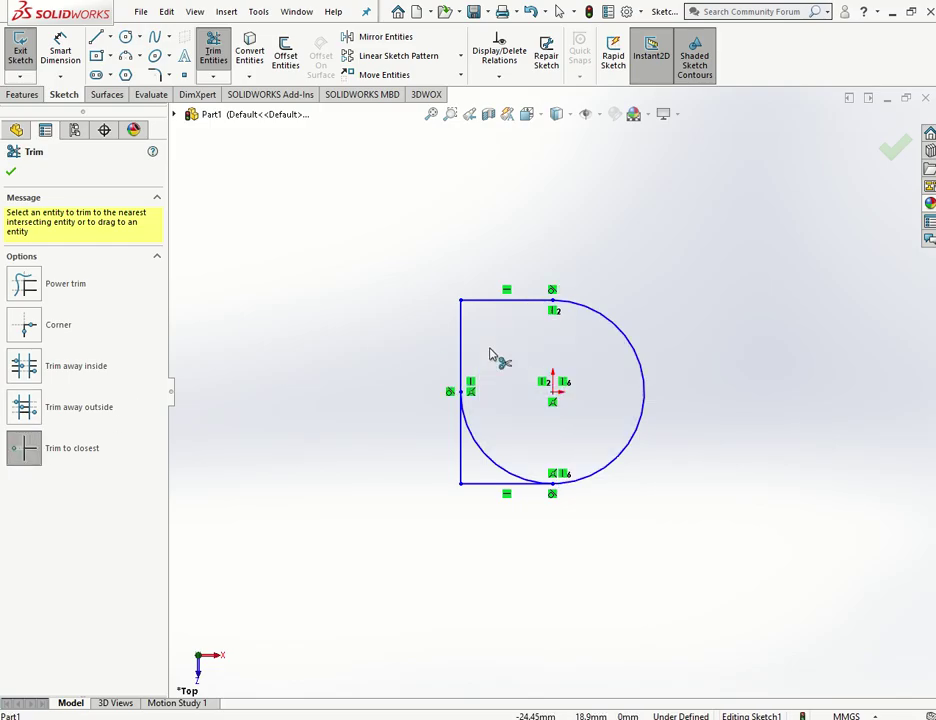
{"action": "left_click", "coordinate": [484, 459]}
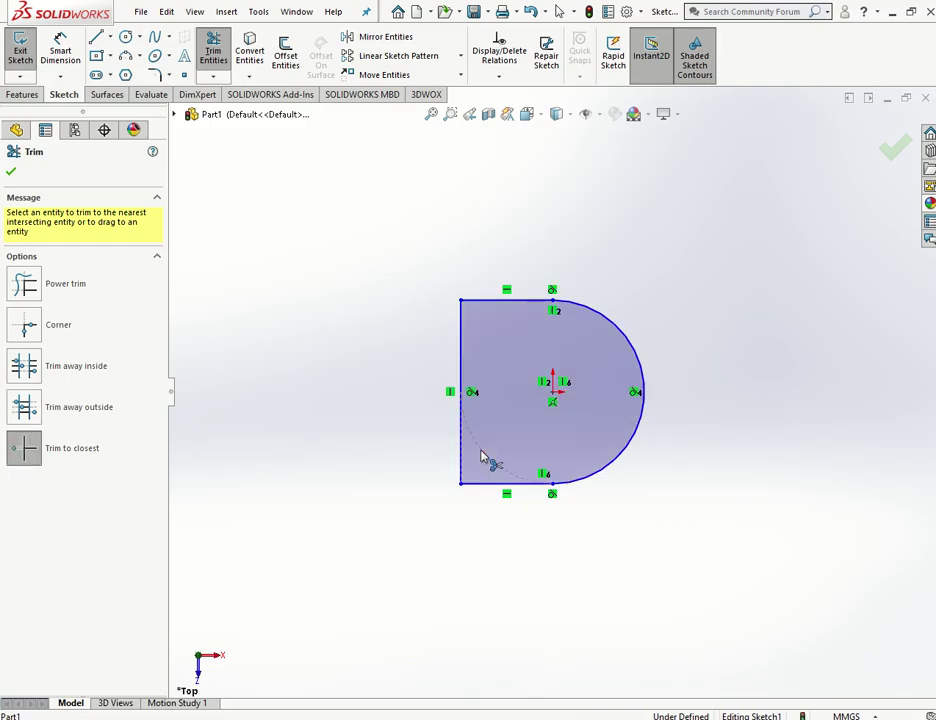
{"action": "left_click", "coordinate": [11, 172]}
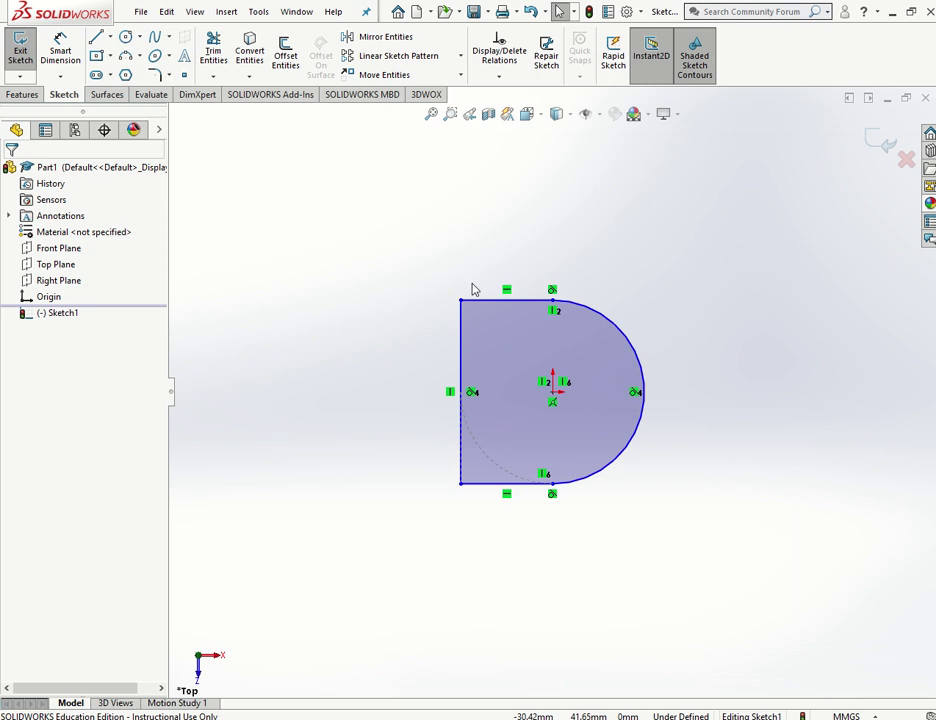
Step: Dimension the arc of the D-shaped profile with a radius of 25 mm and exit the sketch
{"action": "mouse_move", "coordinate": [392, 5]}
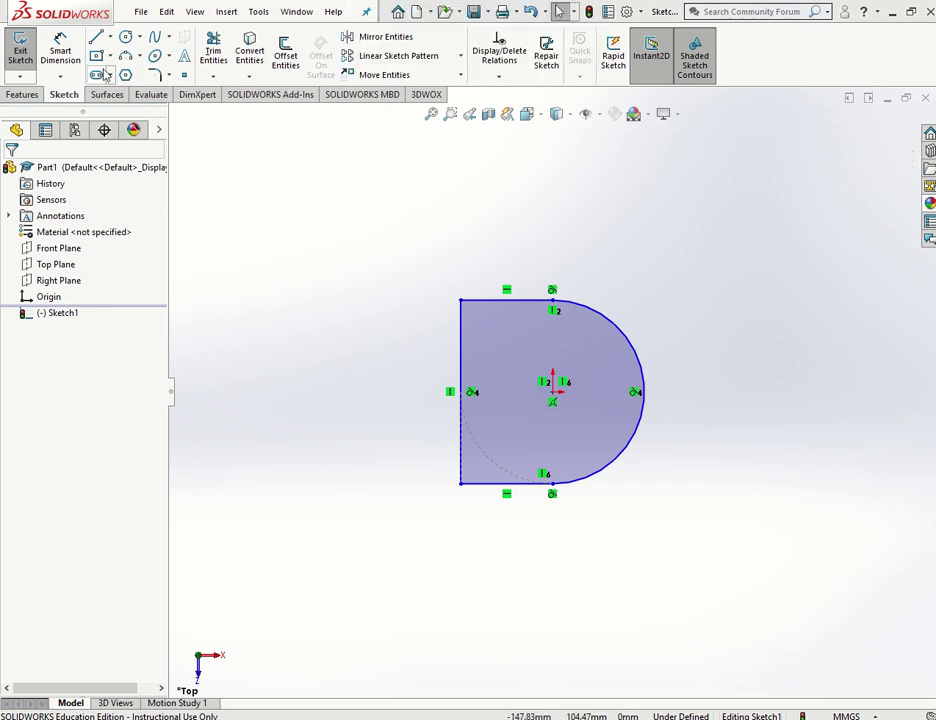
{"action": "left_click", "coordinate": [60, 50]}
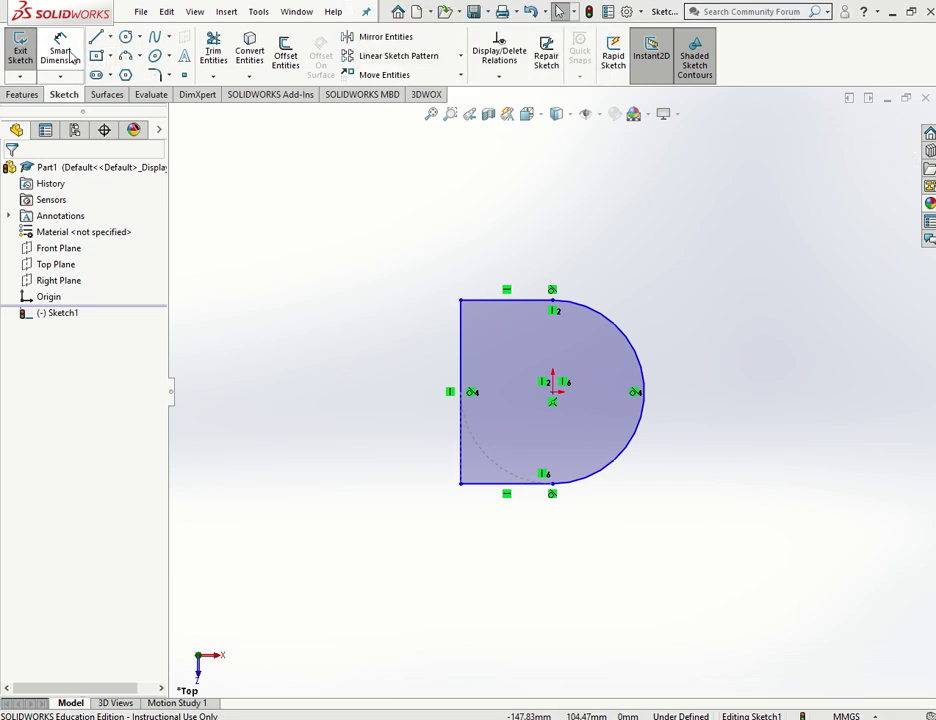
{"action": "left_click", "coordinate": [645, 383]}
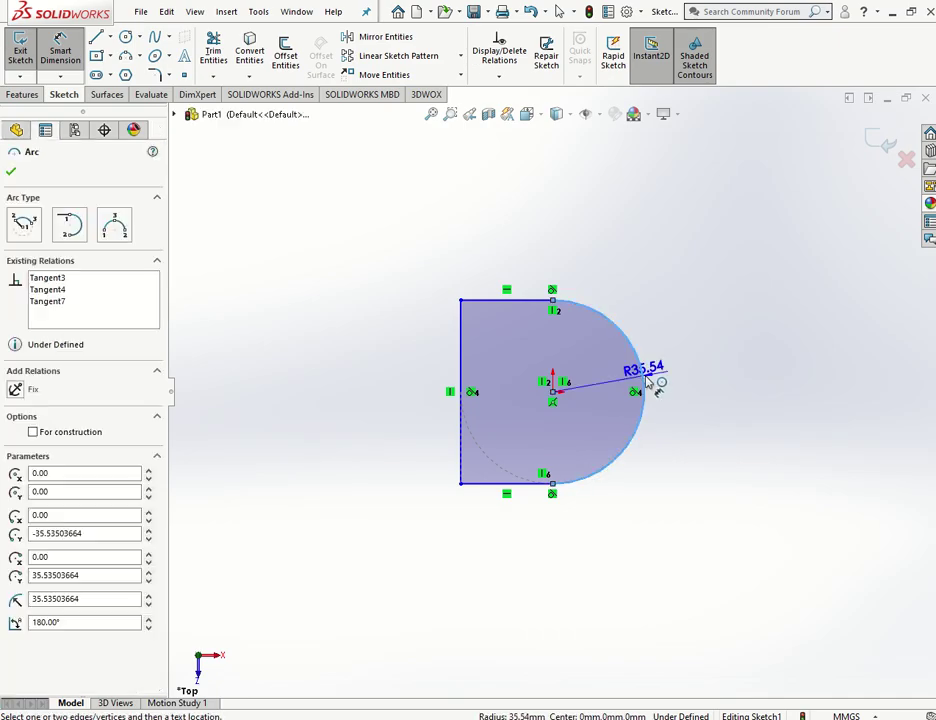
{"action": "left_click", "coordinate": [719, 411]}
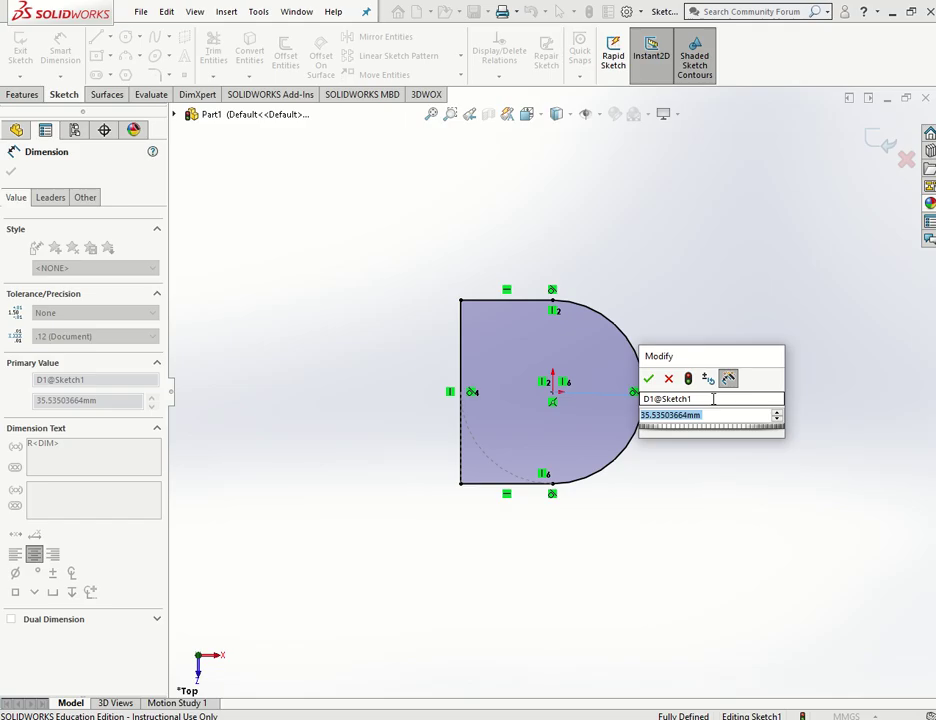
{"action": "type", "text": "25"}
{"action": "key", "text": "Return"}
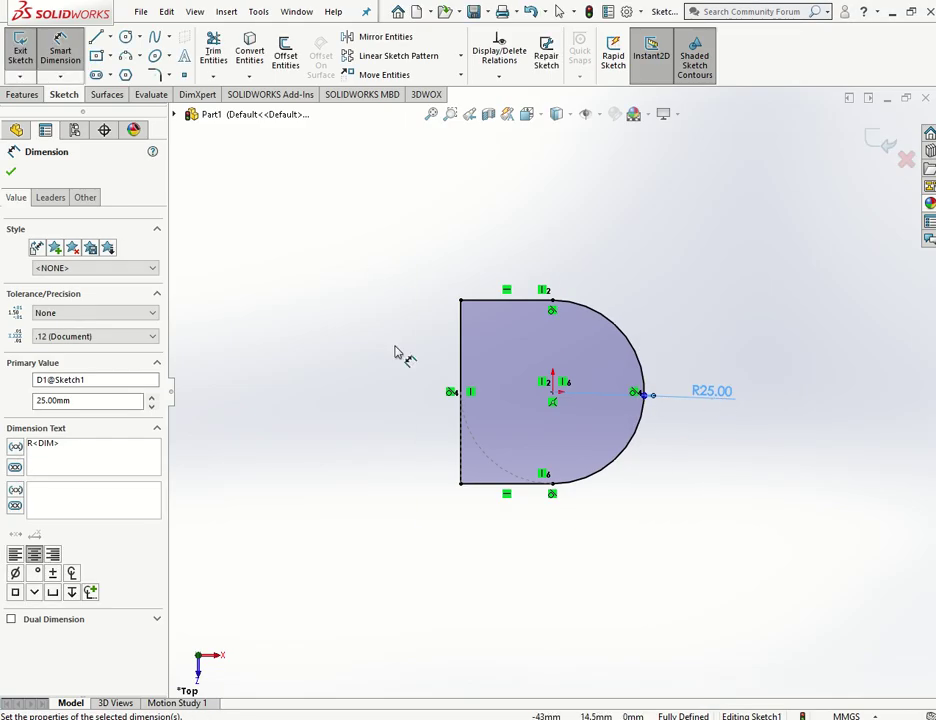
{"action": "left_click", "coordinate": [11, 173]}
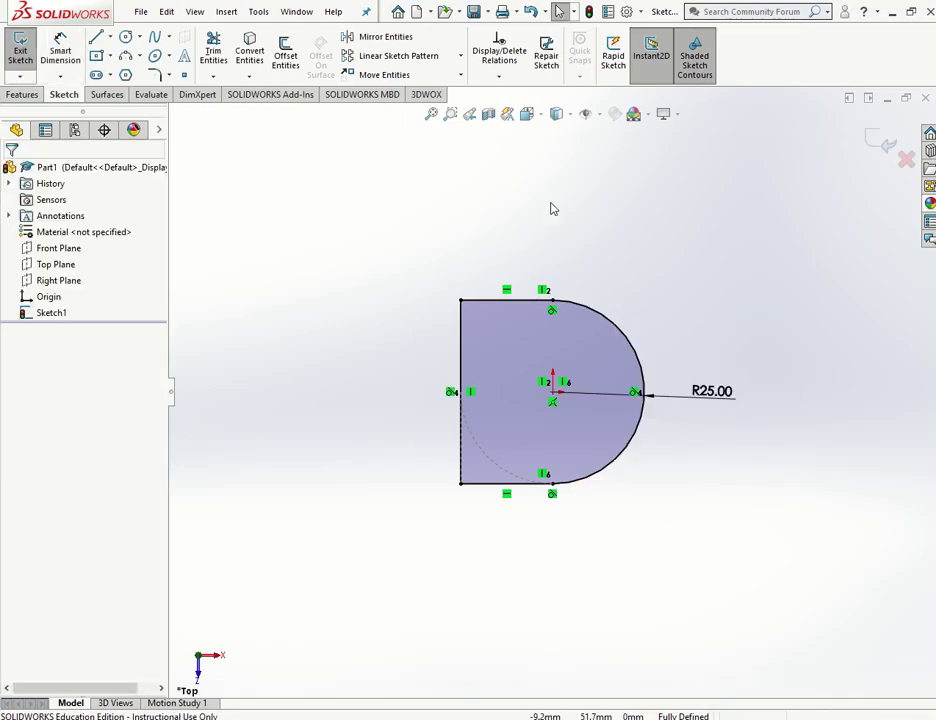
{"action": "left_click", "coordinate": [874, 144]}
{"action": "left_click", "coordinate": [679, 378]}
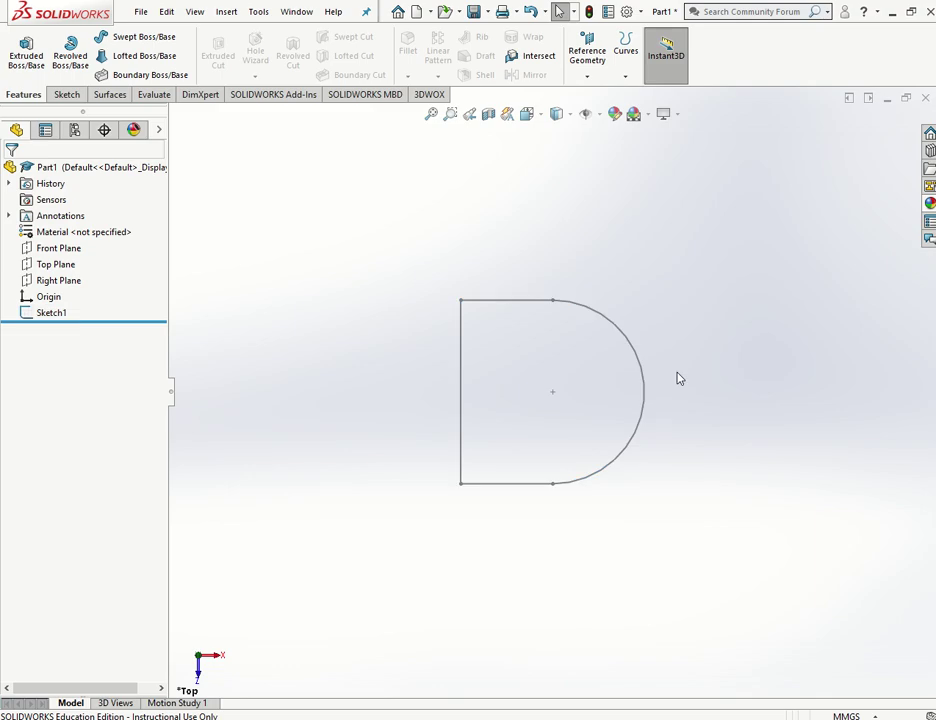
Step: Review the spray bottle reference photo again, then return to the SOLIDWORKS part
{"action": "key", "text": "space"}
{"action": "left_click", "coordinate": [139, 59]}
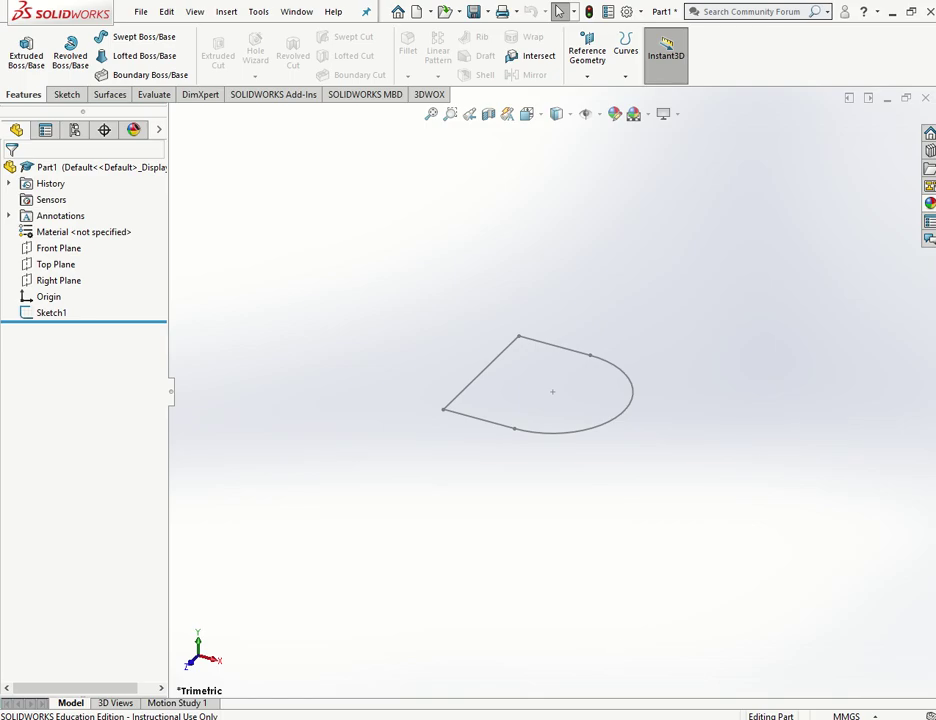
{"action": "key", "text": "alt+Tab"}
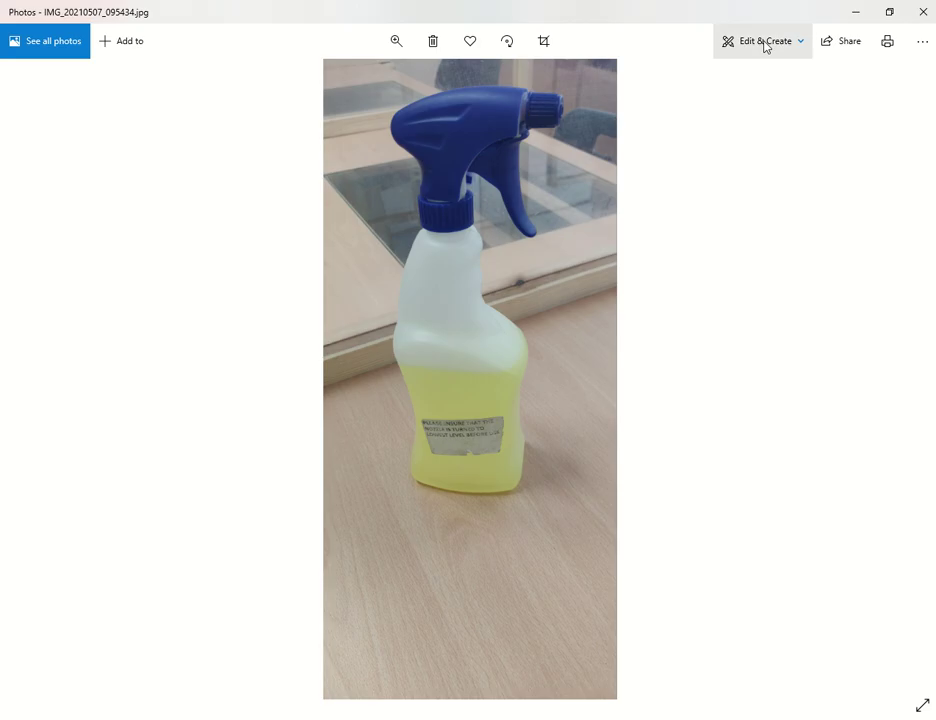
{"action": "left_click", "coordinate": [866, 15]}
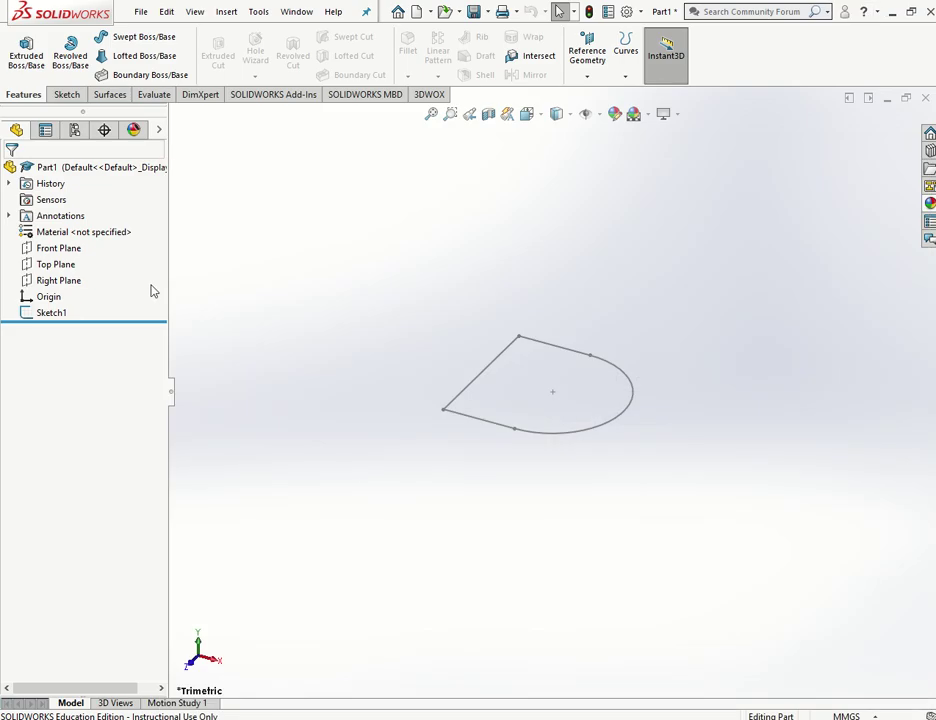
Step: Create a reference plane offset 50 mm from the Right Plane, with the offset flipped to the flat side of the profile
{"action": "left_click", "coordinate": [588, 55]}
{"action": "left_click", "coordinate": [590, 96]}
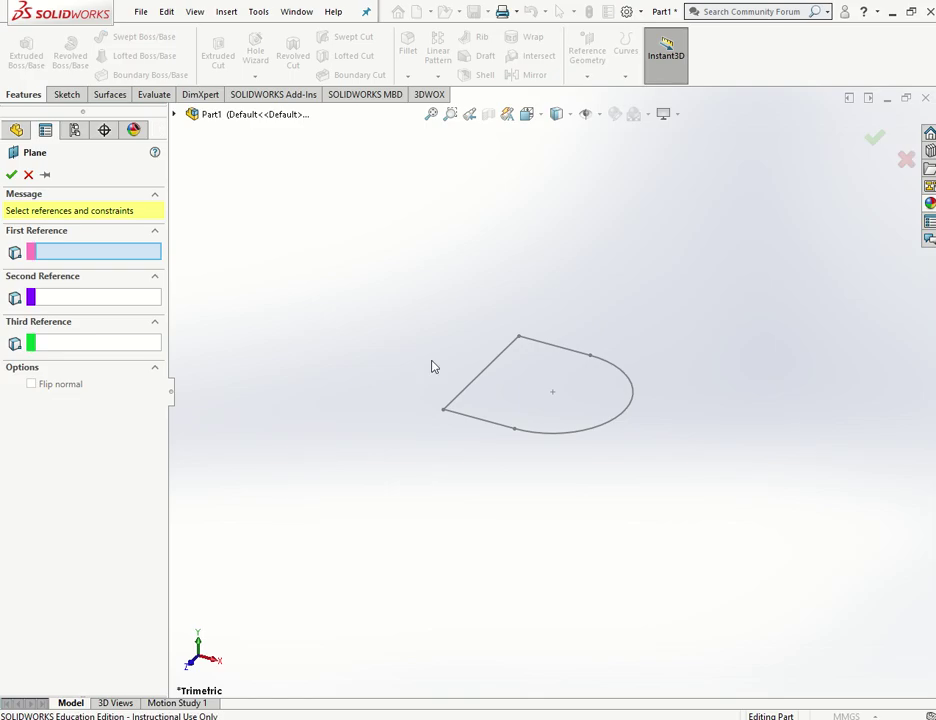
{"action": "left_click", "coordinate": [174, 116]}
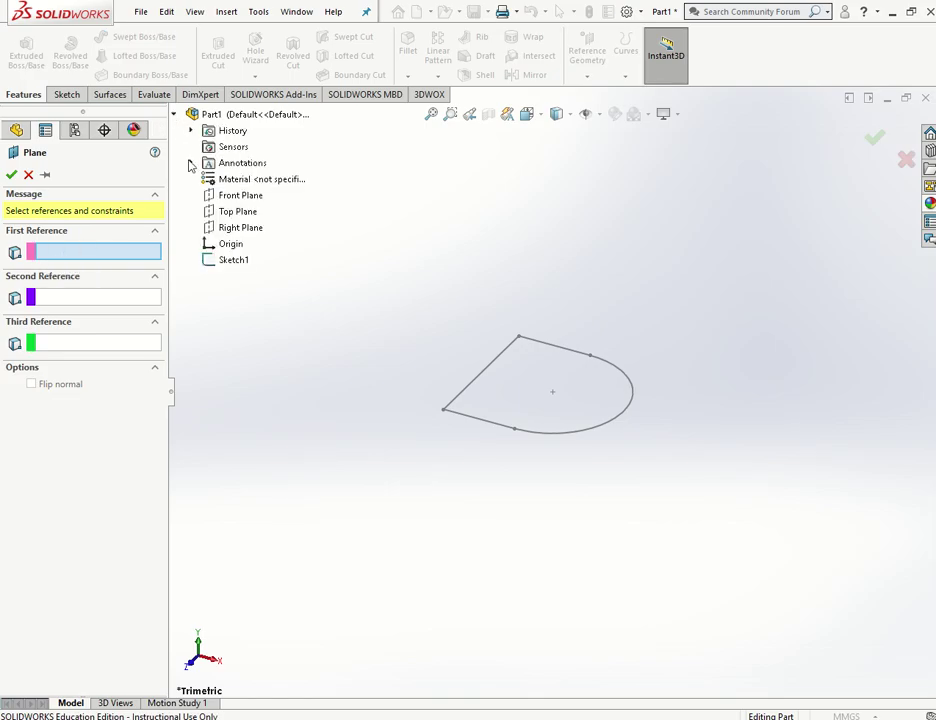
{"action": "left_click", "coordinate": [227, 229]}
{"action": "scroll", "coordinate": [561, 439], "scroll_direction": "up", "scroll_amount": 3}
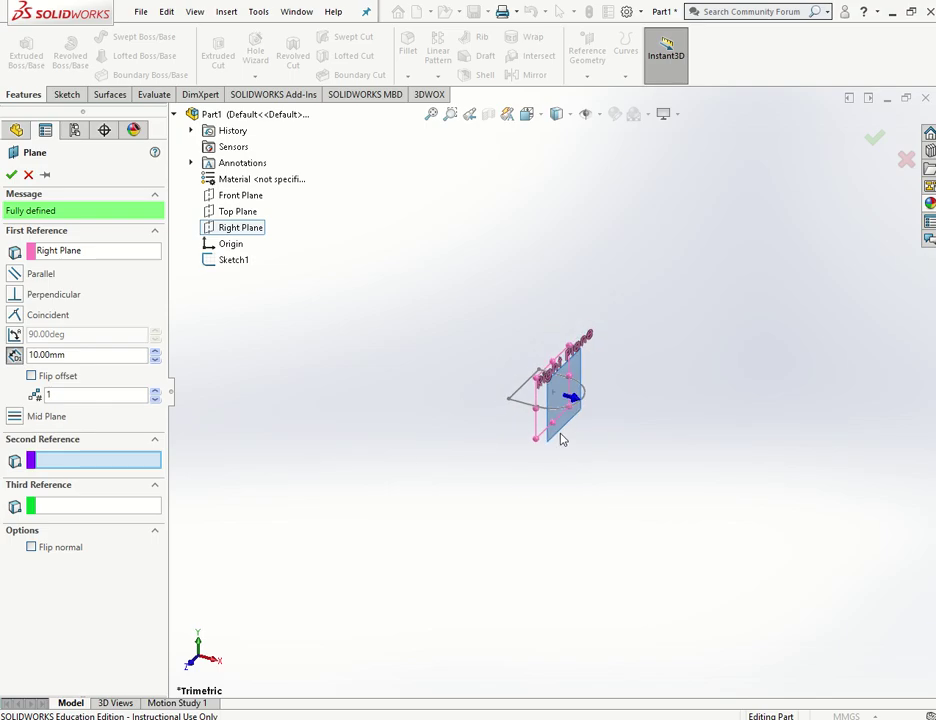
{"action": "left_click", "coordinate": [155, 356]}
{"action": "left_click", "coordinate": [155, 356]}
{"action": "left_click", "coordinate": [155, 356]}
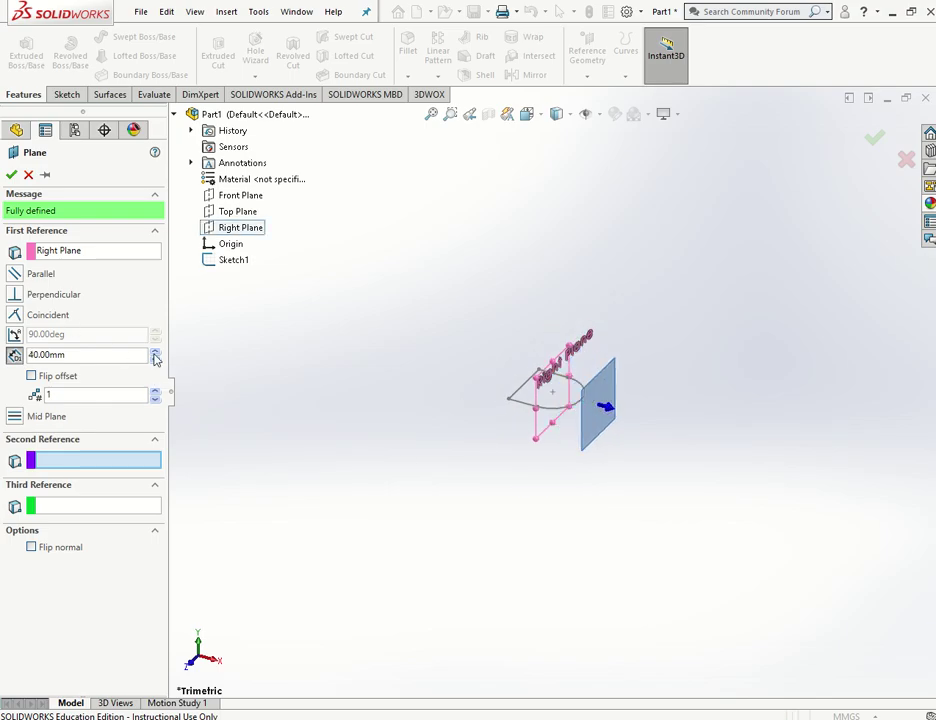
{"action": "left_click", "coordinate": [155, 356]}
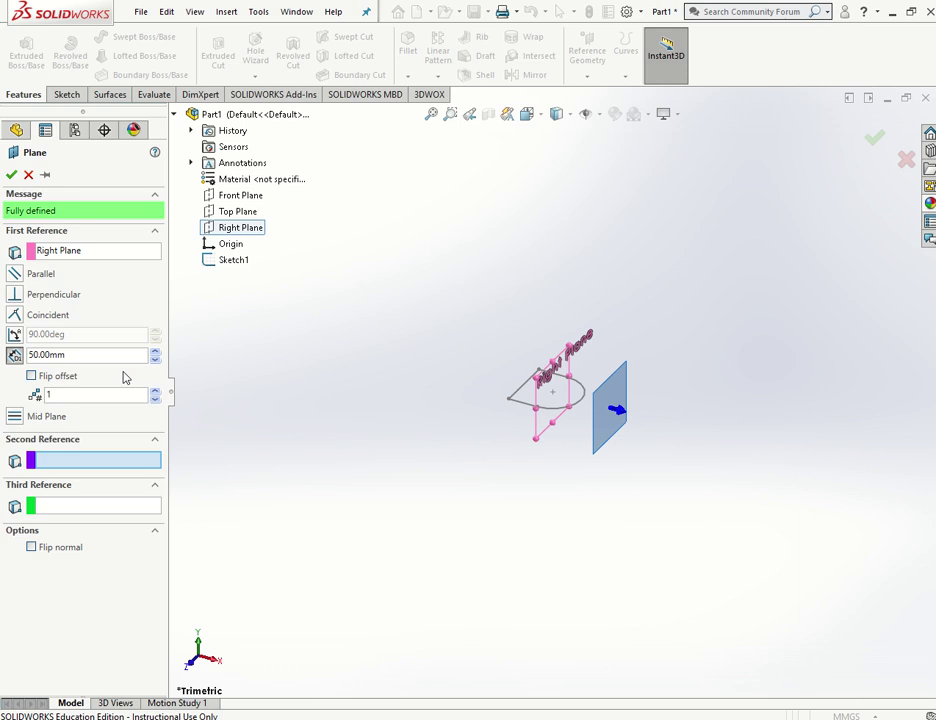
{"action": "left_click", "coordinate": [31, 376]}
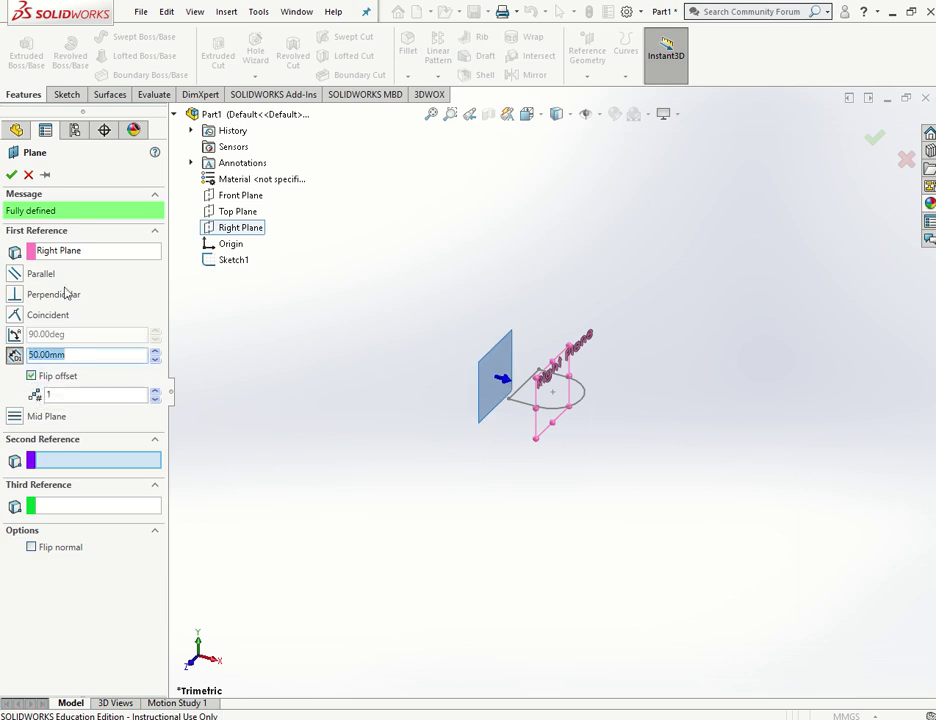
{"action": "left_click", "coordinate": [12, 176]}
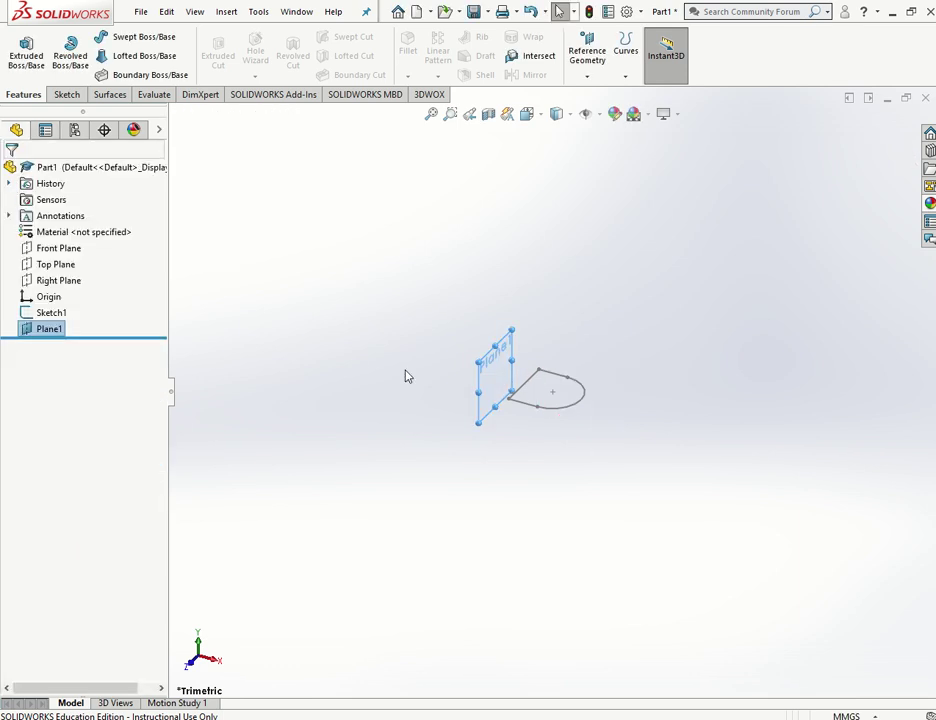
Step: Enlarge the displayed boundary of the offset reference plane so it extends well beyond the D-shaped profile
{"action": "left_click", "coordinate": [492, 372]}
{"action": "left_click_drag", "start_coordinate": [478, 362], "coordinate": [419, 329]}
{"action": "left_click_drag", "start_coordinate": [512, 390], "coordinate": [575, 407]}
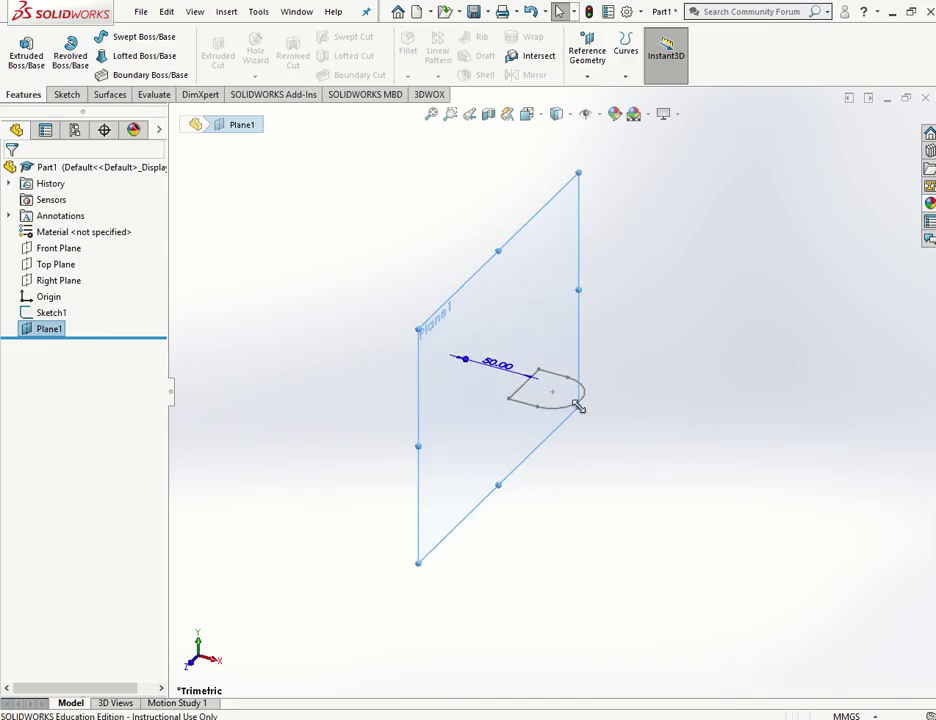
{"action": "left_click", "coordinate": [675, 450]}
Step: Start a sketch on the offset reference plane and orient the view normal to it
{"action": "mouse_move", "coordinate": [512, 401]}
{"action": "middle_mouse_down"}
{"action": "mouse_move", "coordinate": [598, 345]}
{"action": "mouse_move", "coordinate": [618, 355]}
{"action": "mouse_move", "coordinate": [593, 374]}
{"action": "mouse_move", "coordinate": [577, 370]}
{"action": "mouse_move", "coordinate": [600, 363]}
{"action": "mouse_move", "coordinate": [574, 330]}
{"action": "middle_mouse_up"}
{"action": "left_click", "coordinate": [512, 334]}
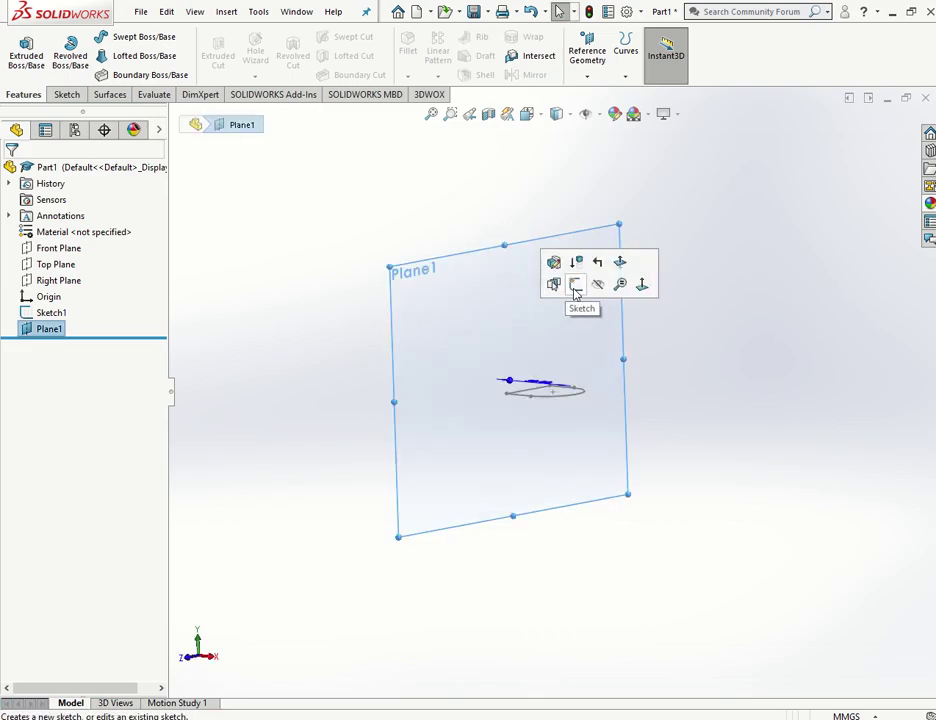
{"action": "left_click", "coordinate": [576, 286]}
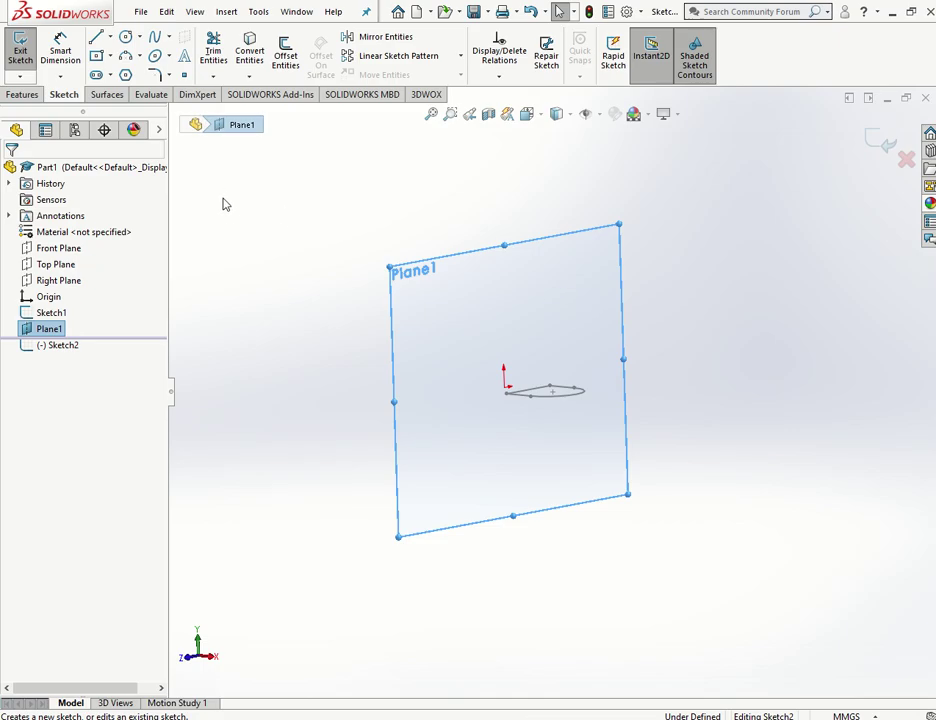
{"action": "key", "text": "space"}
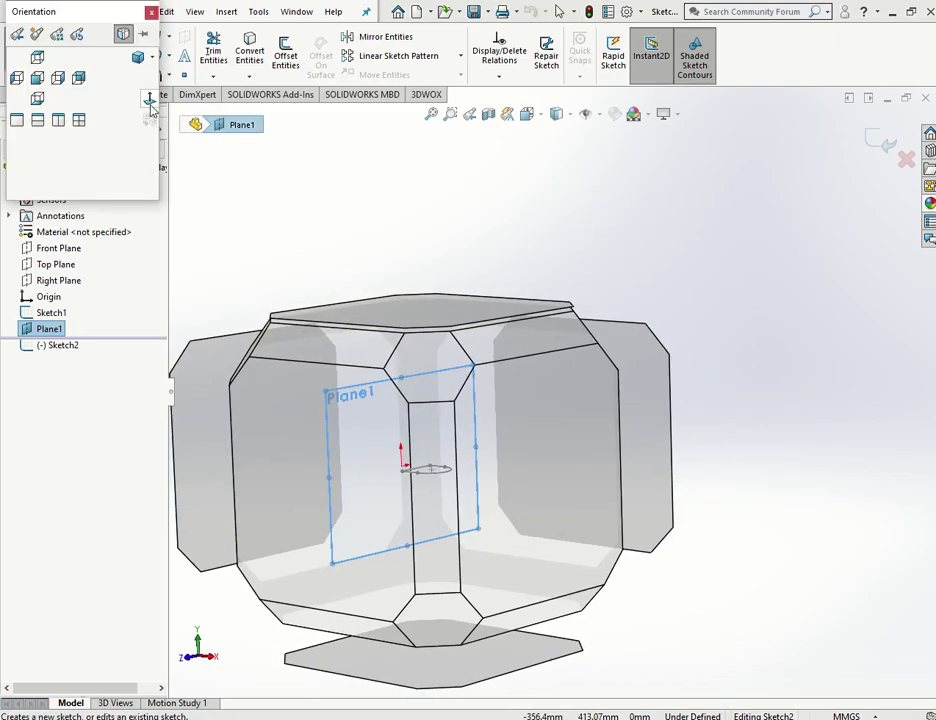
{"action": "left_click", "coordinate": [150, 102]}
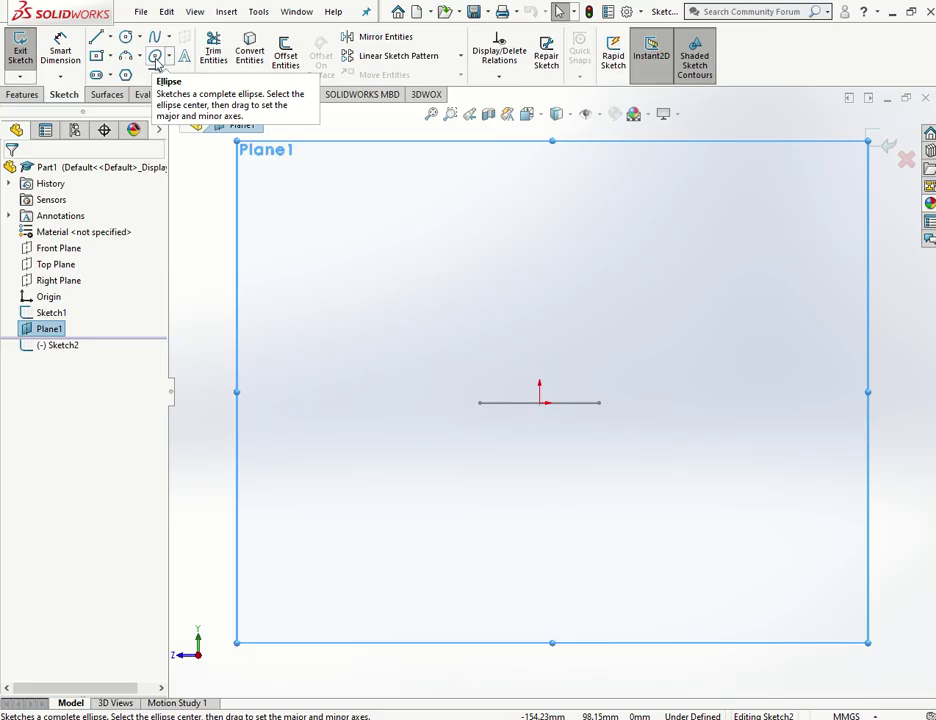
Step: Sketch a downward-opening parabola centred above the origin, with its focus about 78 mm and its vertex about 97 mm above it
{"action": "left_click", "coordinate": [169, 58]}
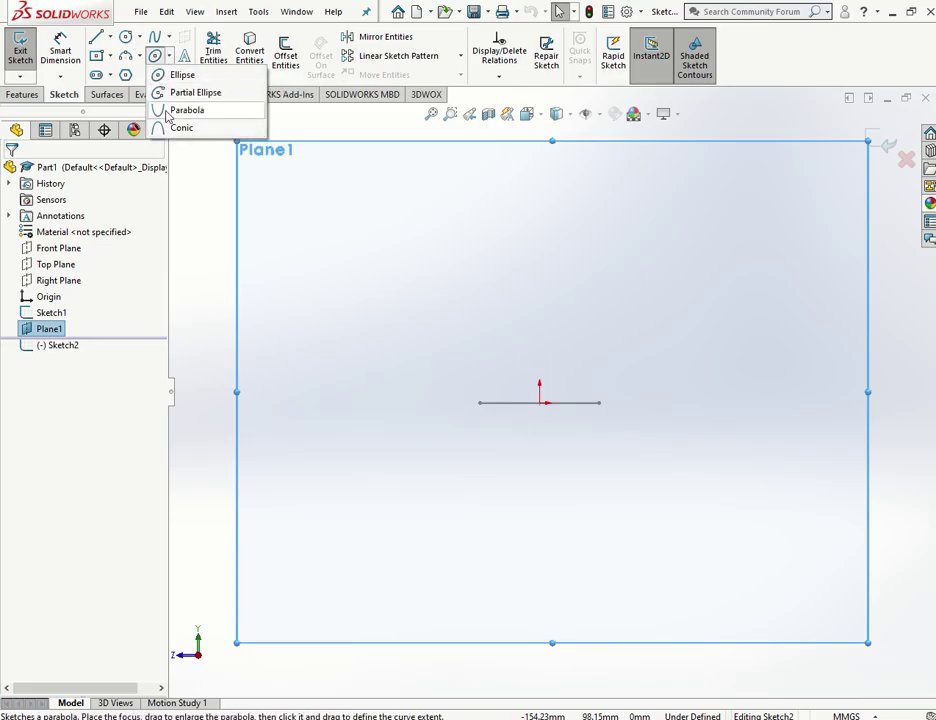
{"action": "left_click", "coordinate": [163, 110]}
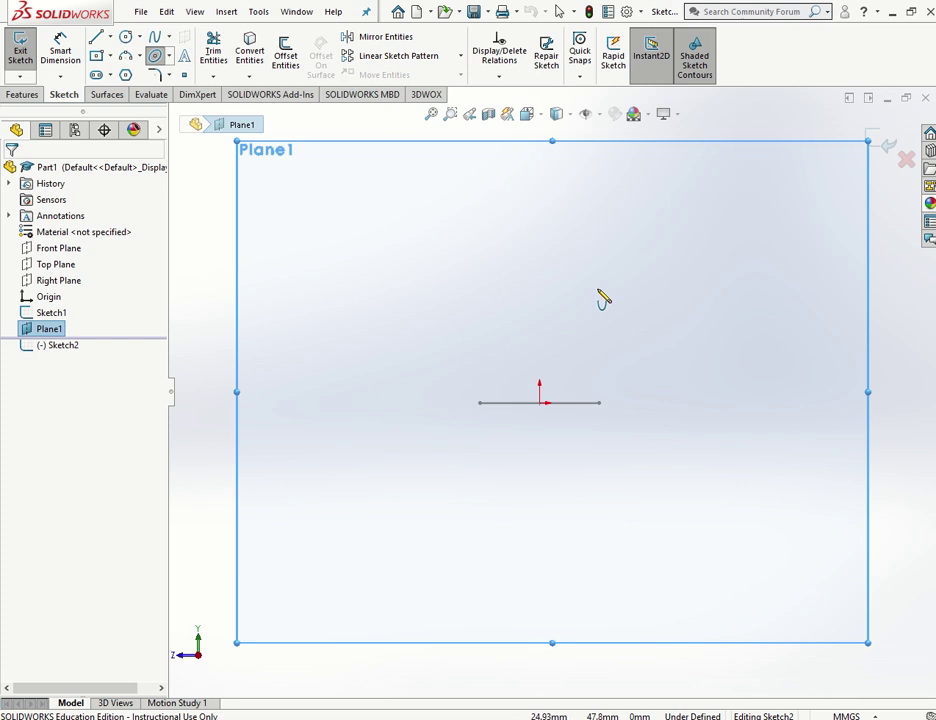
{"action": "left_click", "coordinate": [539, 219]}
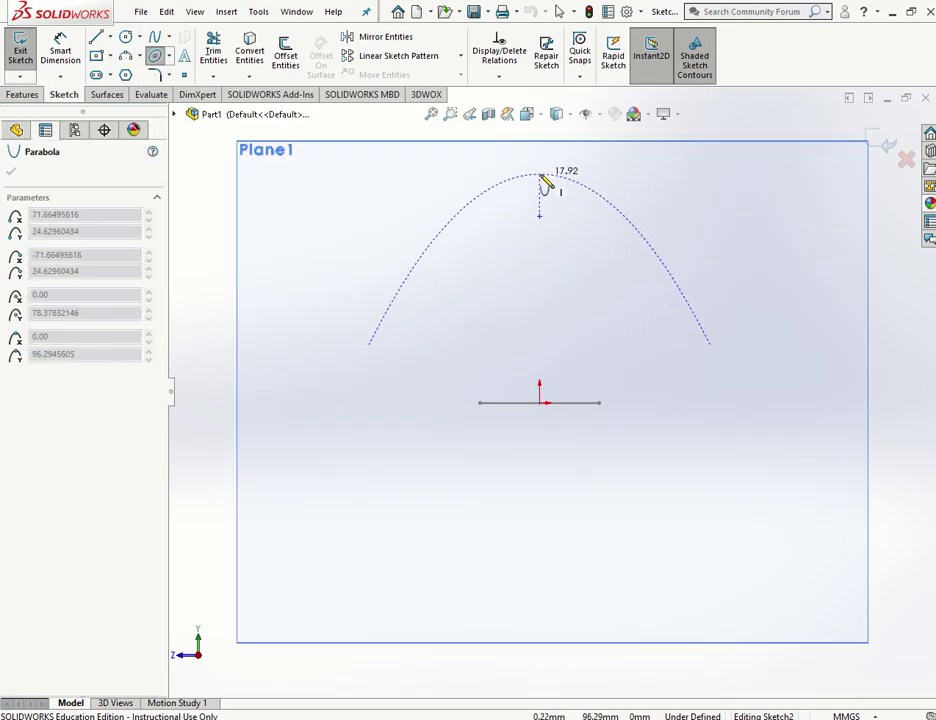
{"action": "left_click", "coordinate": [540, 175]}
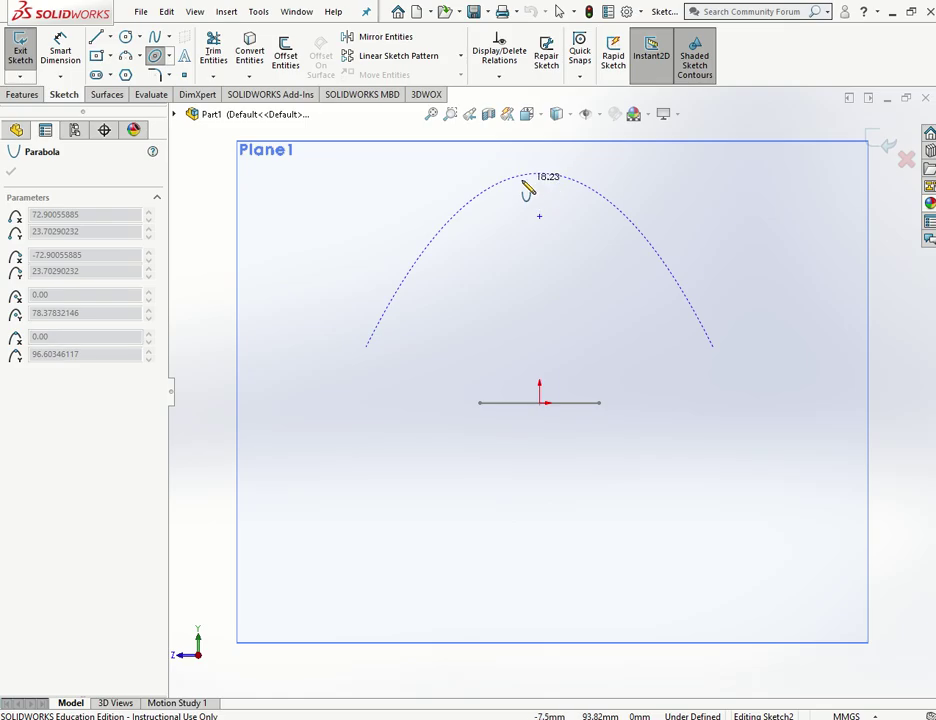
{"action": "left_click", "coordinate": [382, 317]}
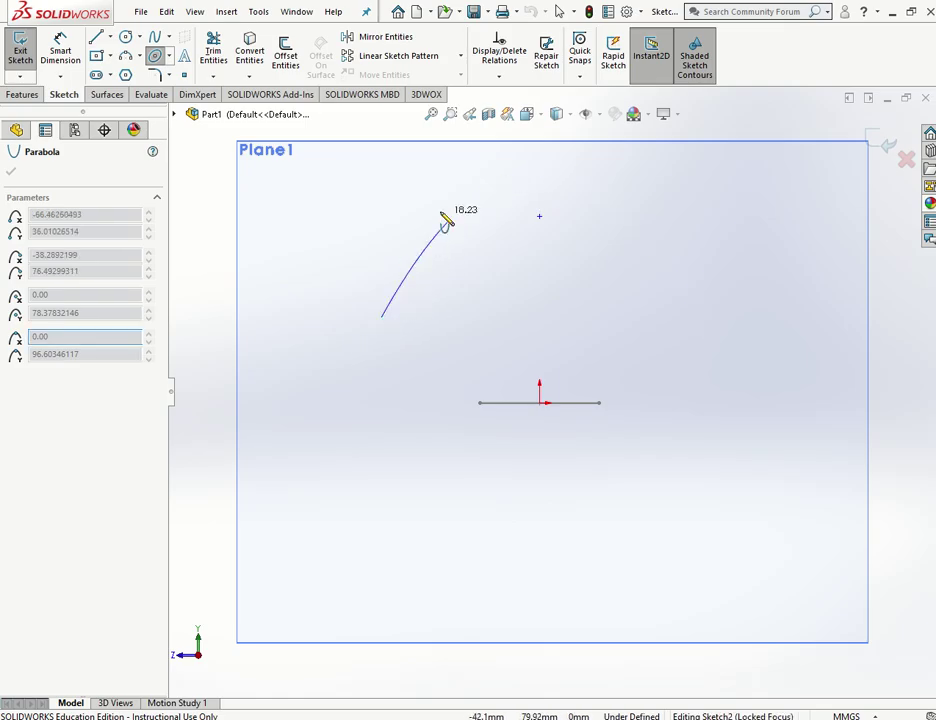
{"action": "left_click", "coordinate": [707, 336]}
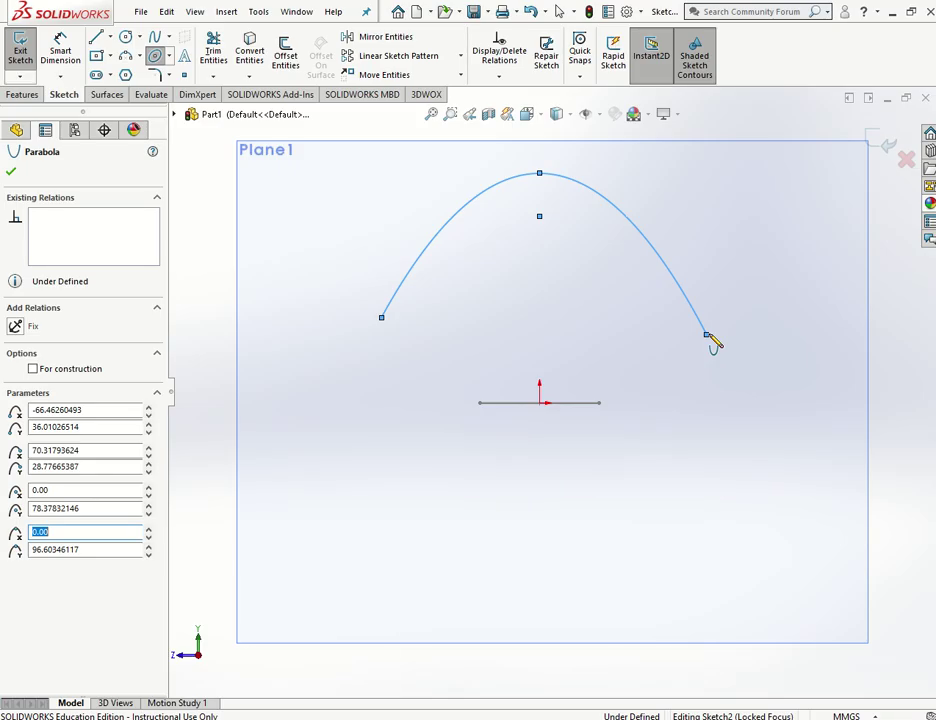
{"action": "left_click", "coordinate": [11, 171]}
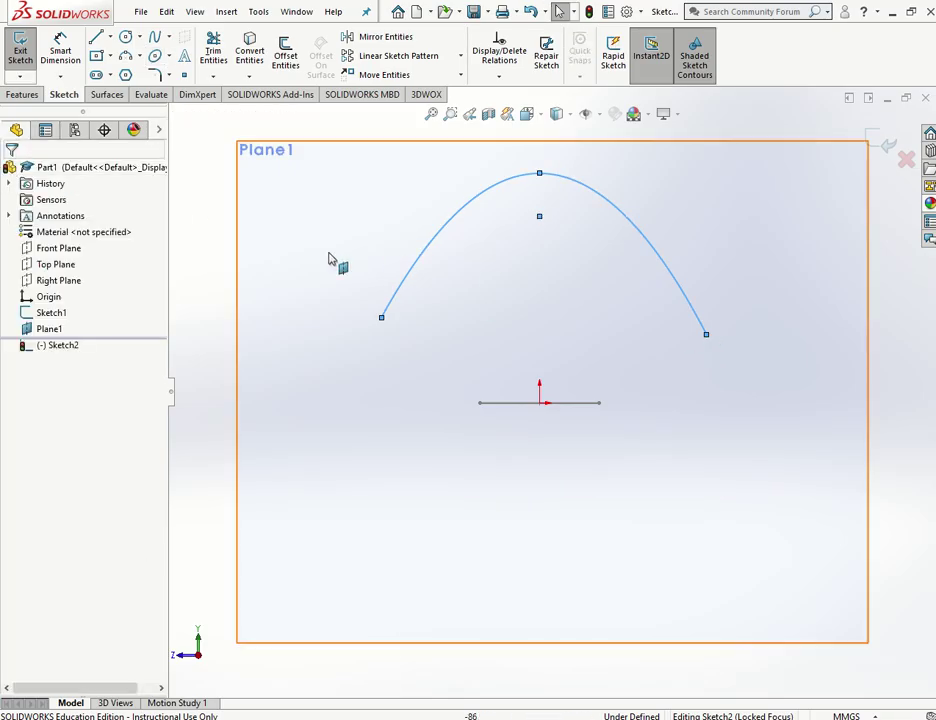
{"action": "left_click", "coordinate": [207, 272]}
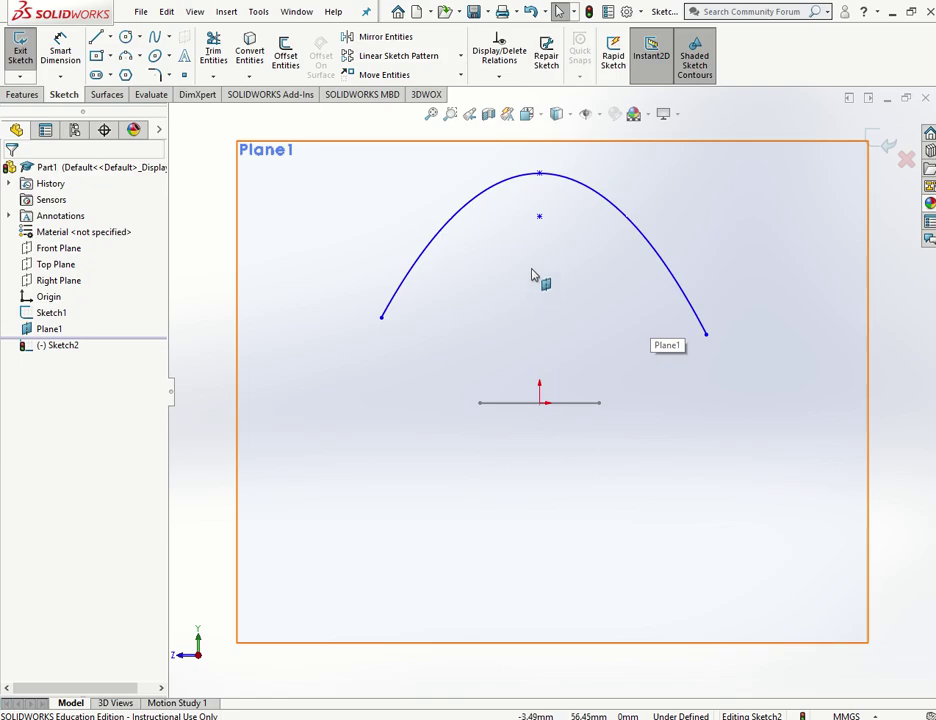
Step: Add a Horizontal relation between the two endpoints of the parabola
{"action": "left_click", "coordinate": [389, 307]}
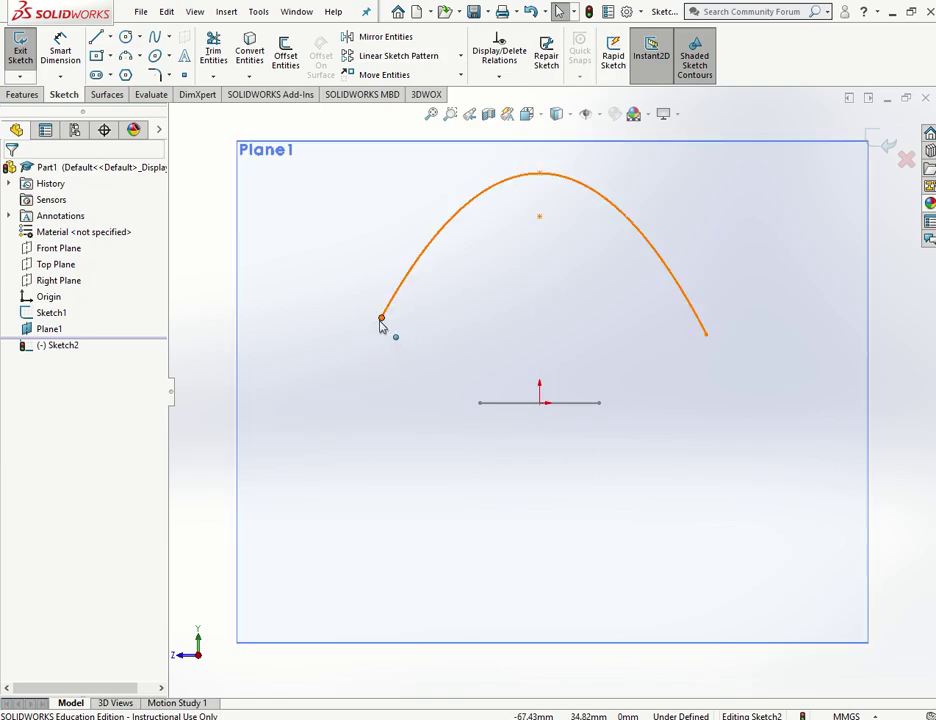
{"action": "left_click", "coordinate": [381, 319]}
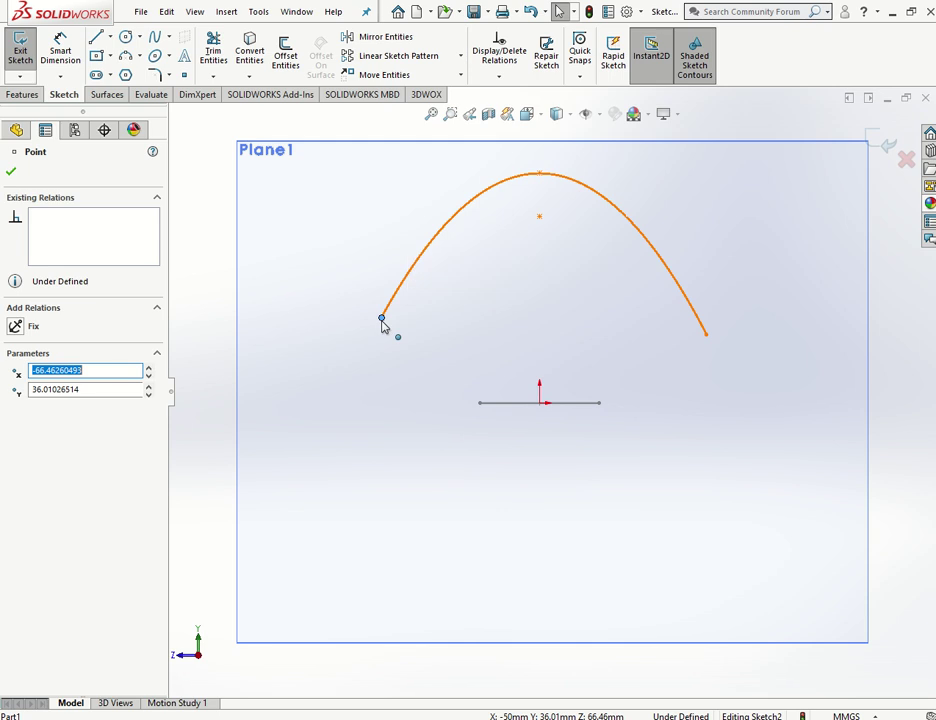
{"action": "left_click", "coordinate": [706, 335], "text": "ctrl"}
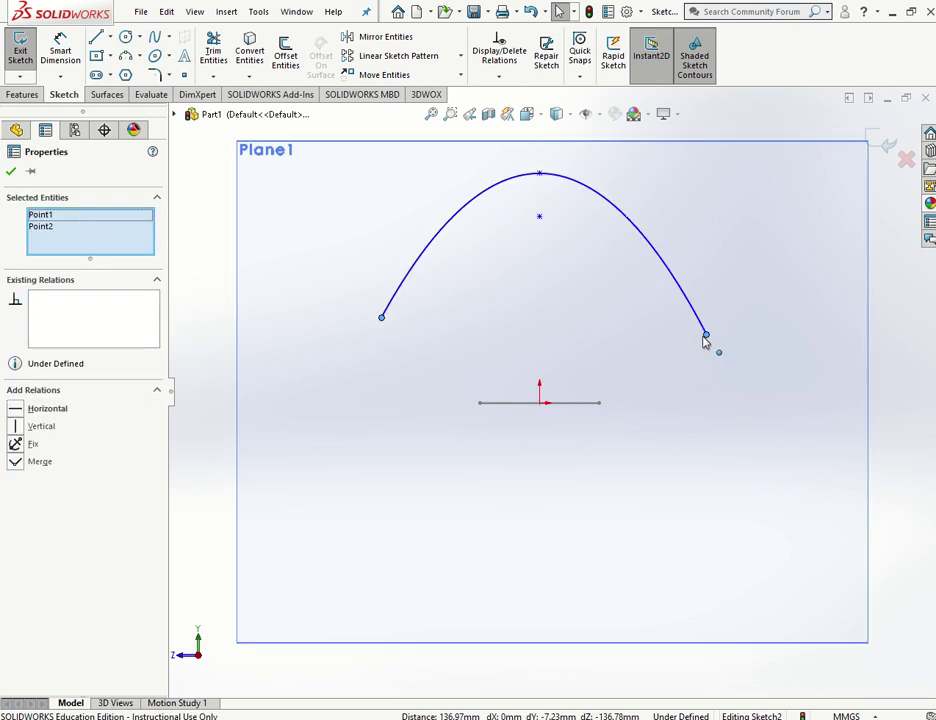
{"action": "left_click", "coordinate": [20, 412]}
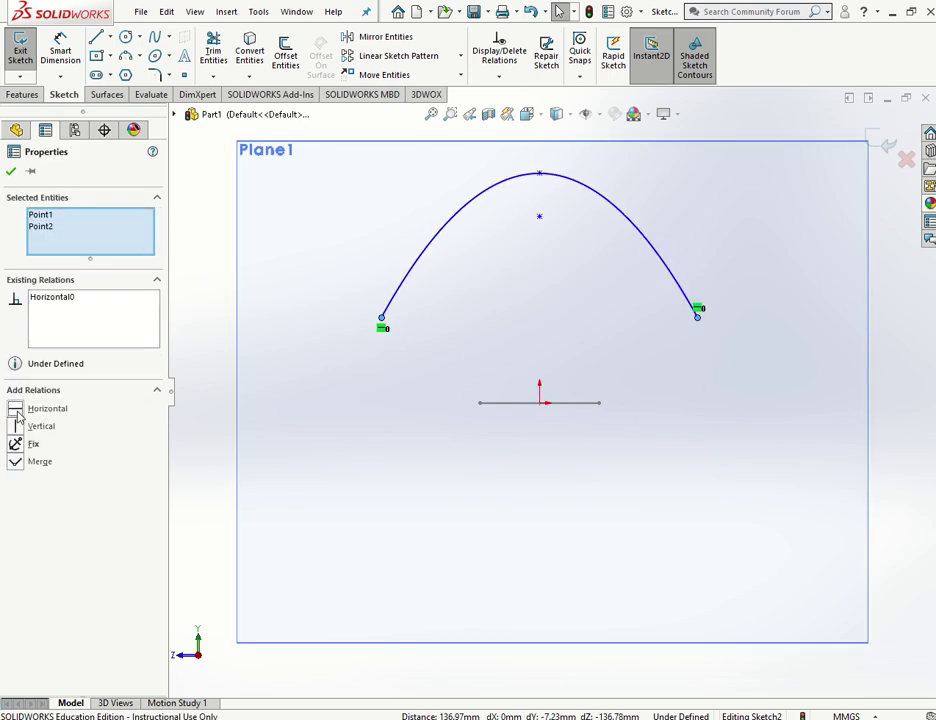
{"action": "left_click", "coordinate": [191, 344]}
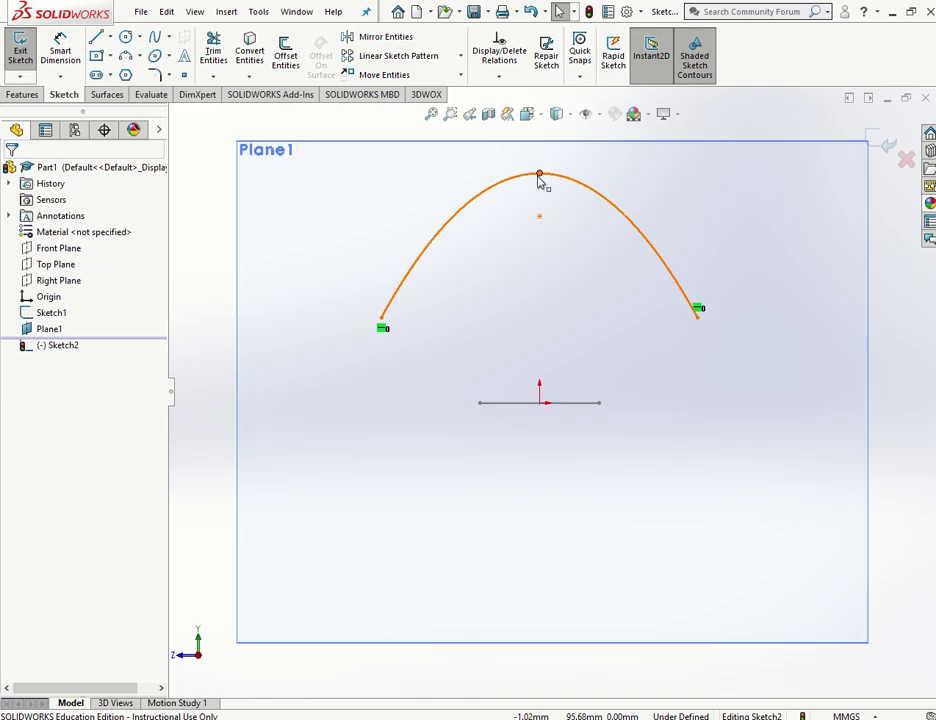
Step: Add a Vertical relation aligning the parabola's vertex and focus with the origin
{"action": "left_click", "coordinate": [539, 175]}
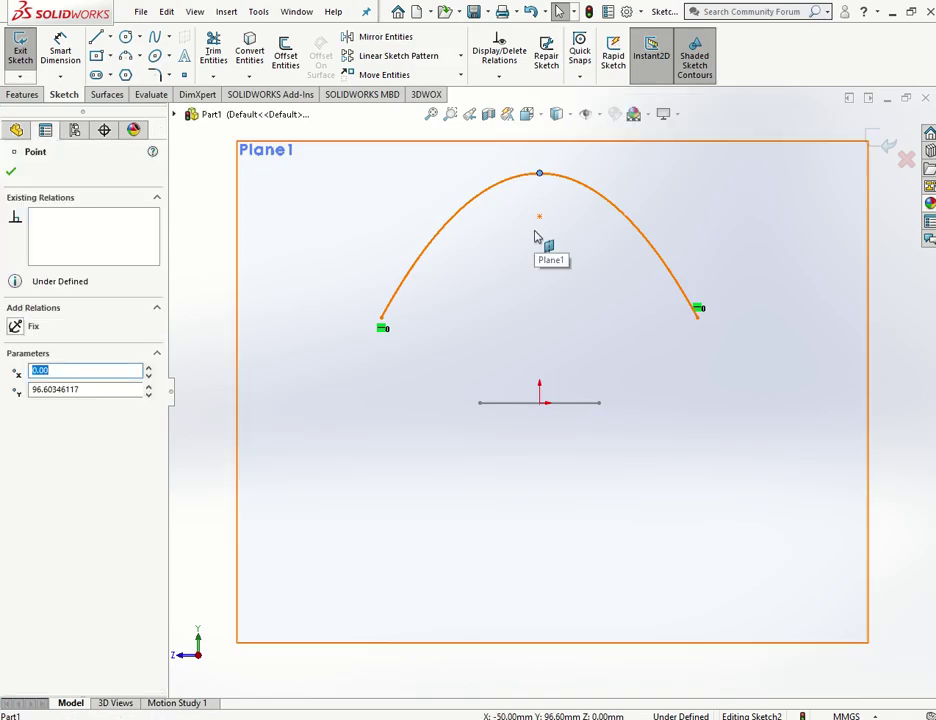
{"action": "left_click", "coordinate": [540, 217], "text": "ctrl"}
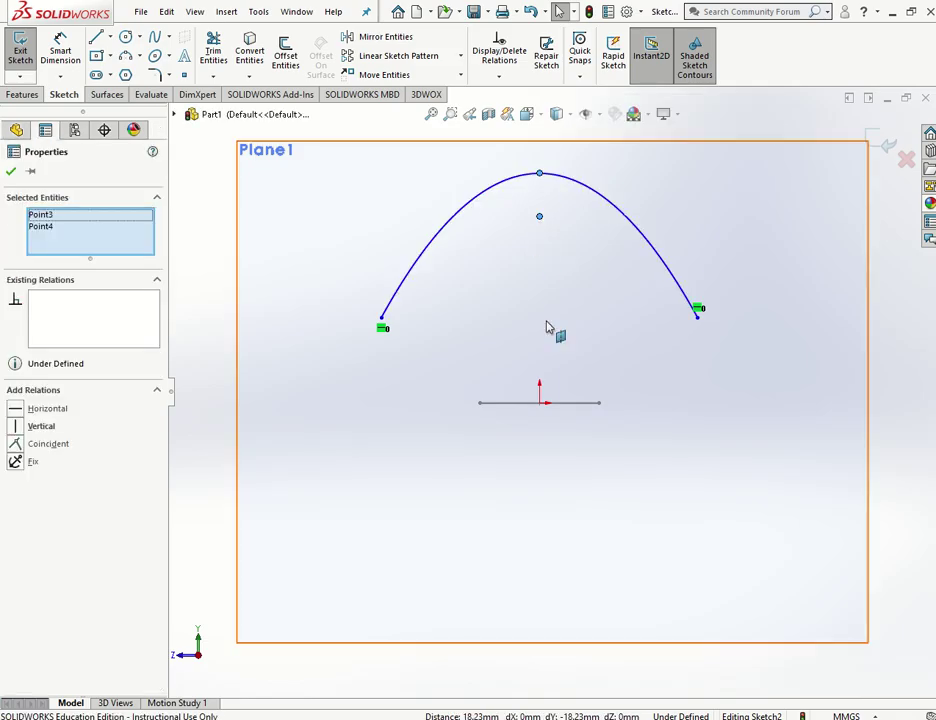
{"action": "left_click", "coordinate": [540, 402], "text": "ctrl"}
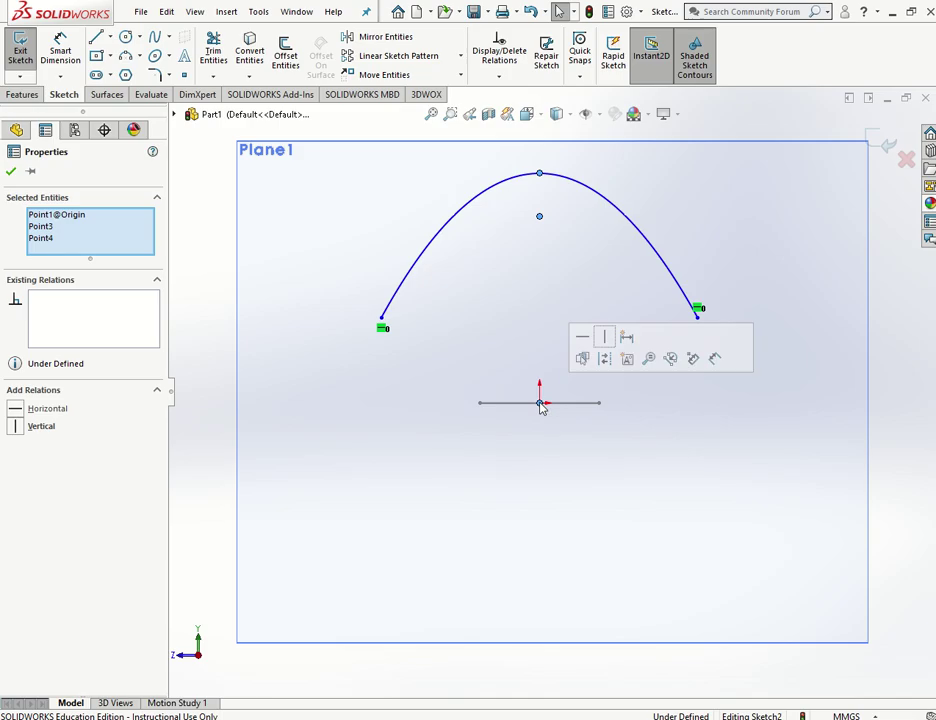
{"action": "left_click", "coordinate": [18, 430]}
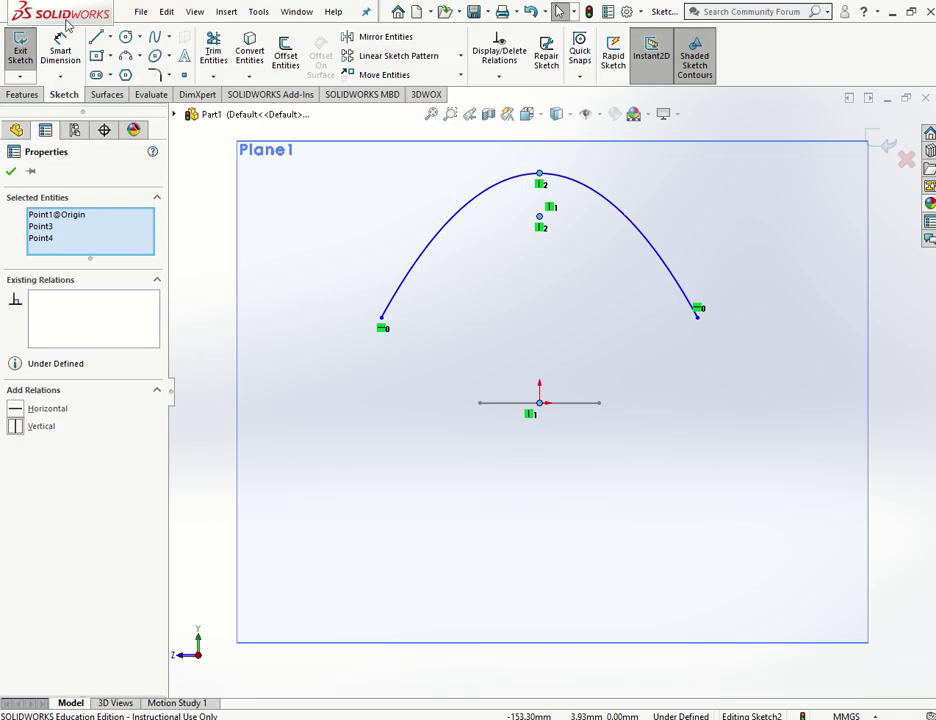
Step: Dimension the distance between the parabola's two endpoints as 25 mm
{"action": "left_click", "coordinate": [62, 52]}
{"action": "left_click", "coordinate": [382, 318]}
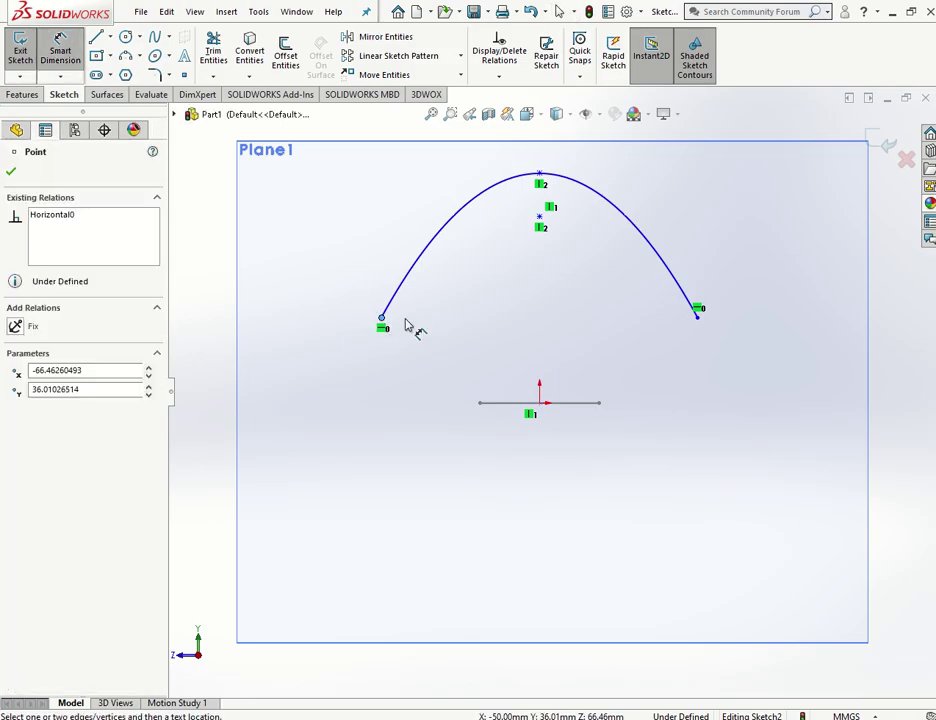
{"action": "left_click", "coordinate": [697, 317]}
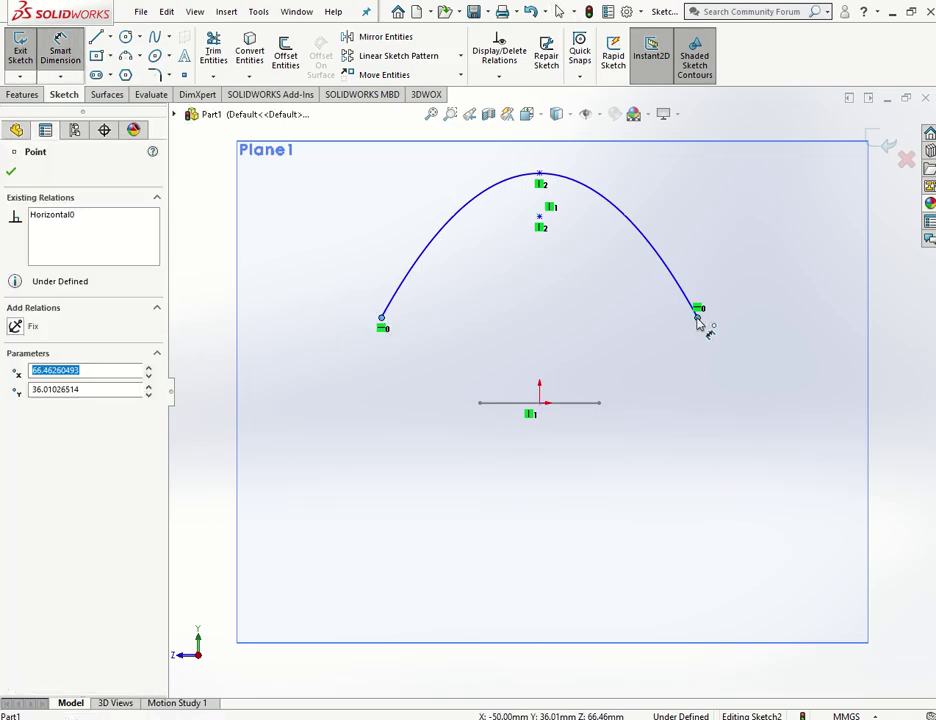
{"action": "left_click", "coordinate": [545, 485]}
{"action": "key", "text": "Return"}
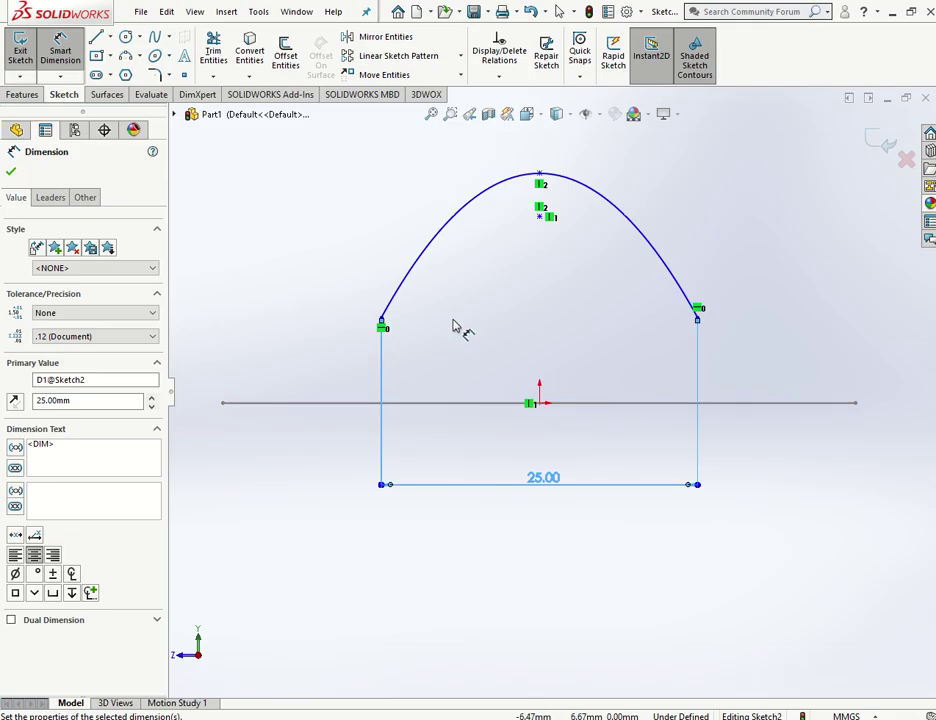
Step: Dimension the vertical distance from the origin to the parabola's endpoint as 32 mm
{"action": "left_click", "coordinate": [382, 320]}
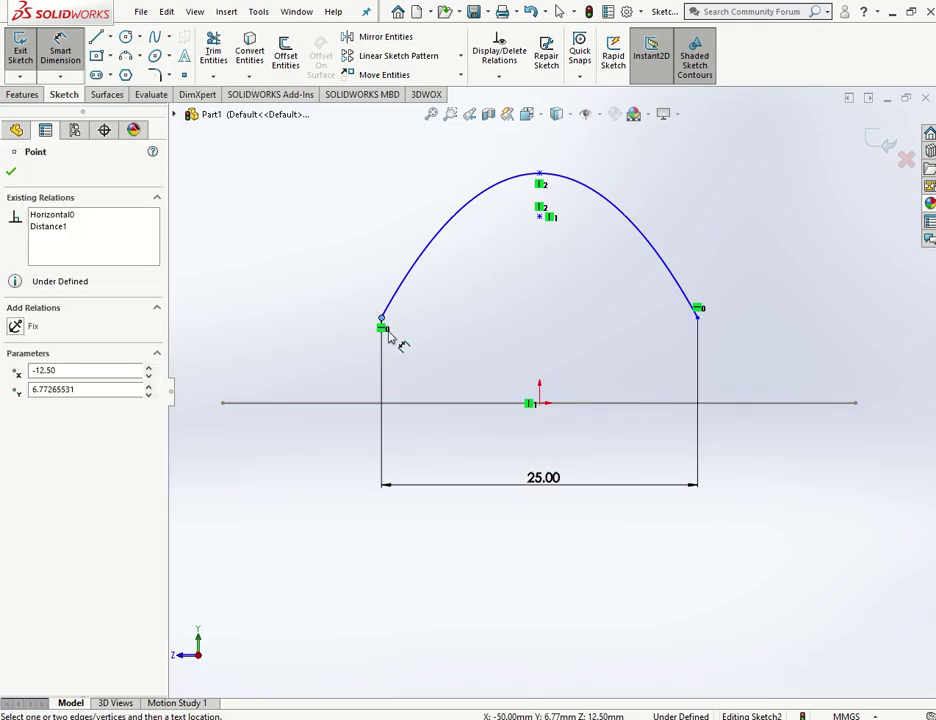
{"action": "left_click", "coordinate": [541, 404]}
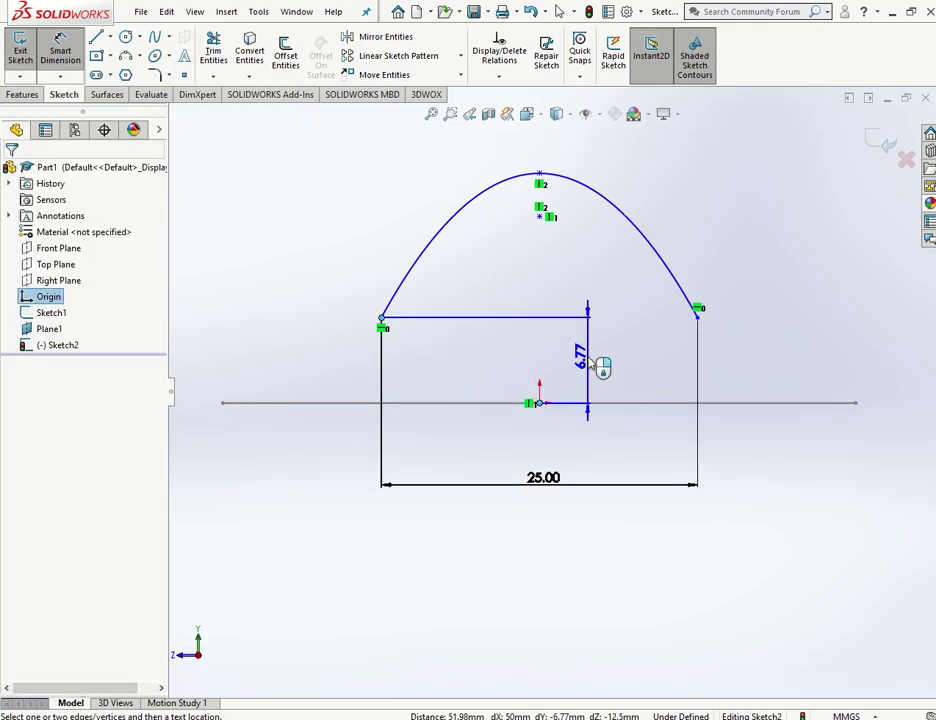
{"action": "left_click", "coordinate": [600, 368]}
{"action": "type", "text": "32"}
{"action": "key", "text": "Return"}
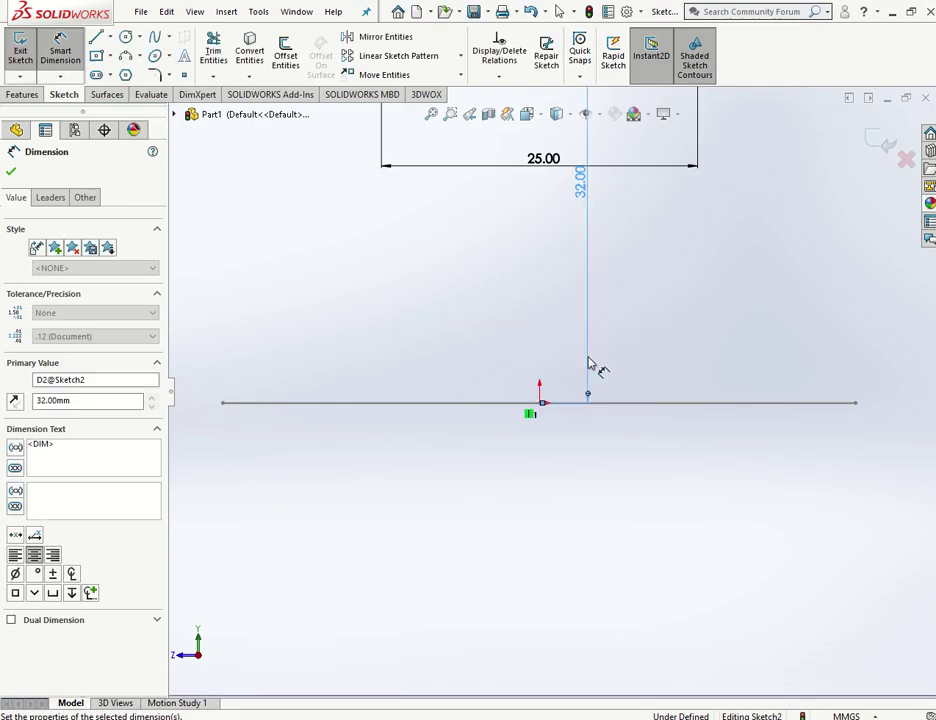
Step: Dimension the parabola's height from its endpoint to its vertex as 22 mm
{"action": "scroll", "coordinate": [598, 320], "scroll_direction": "up", "scroll_amount": 2}
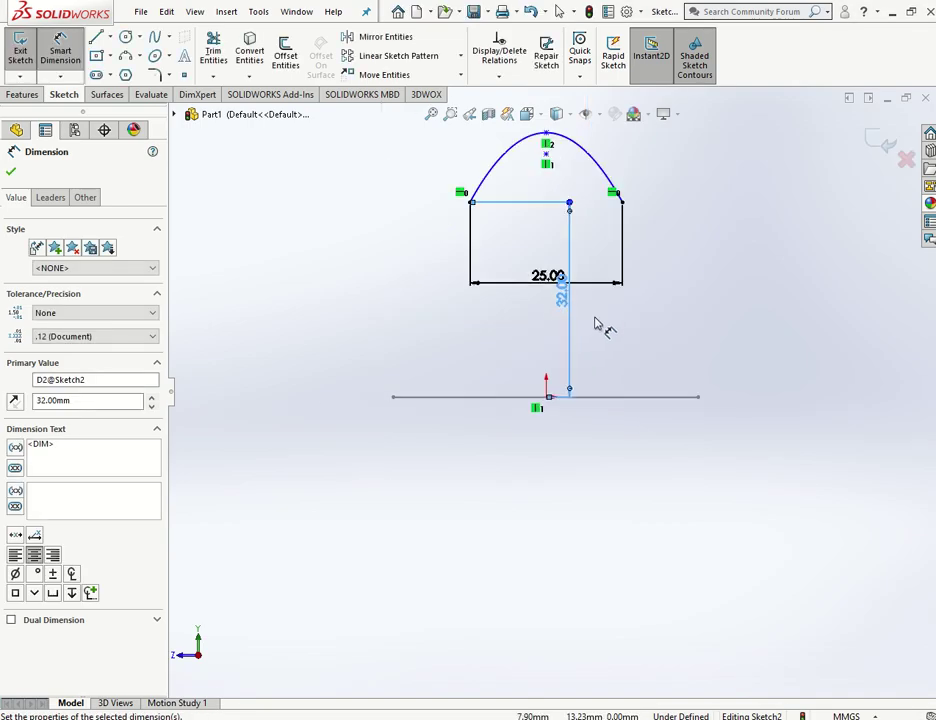
{"action": "left_click", "coordinate": [547, 134]}
{"action": "left_click", "coordinate": [622, 203]}
{"action": "left_click", "coordinate": [689, 178]}
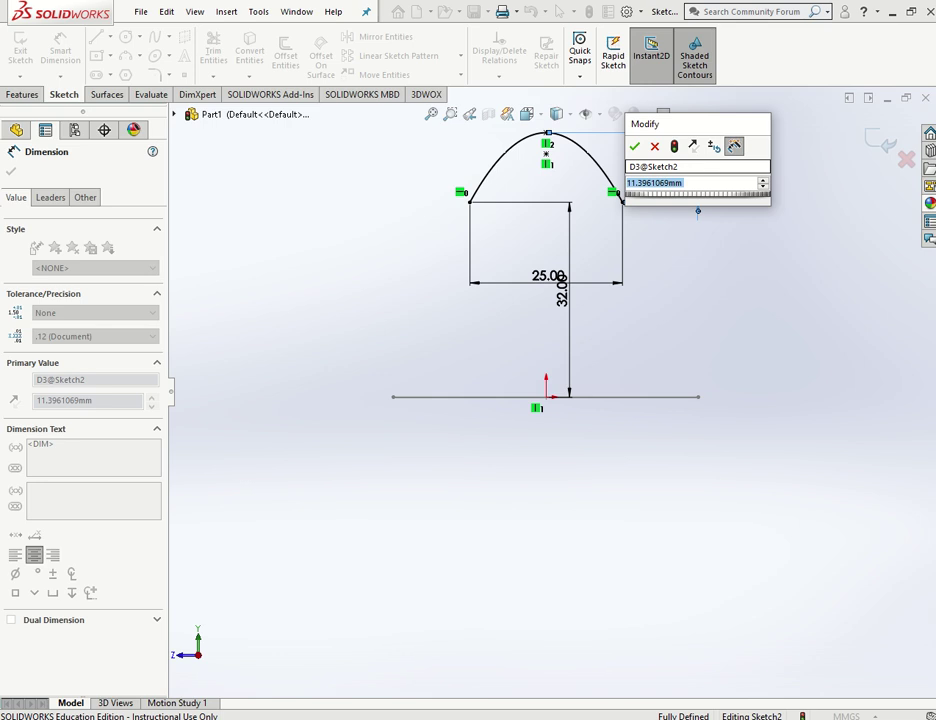
{"action": "type", "text": "22"}
{"action": "key", "text": "Return"}
{"action": "scroll", "coordinate": [613, 203], "scroll_direction": "up", "scroll_amount": 3}
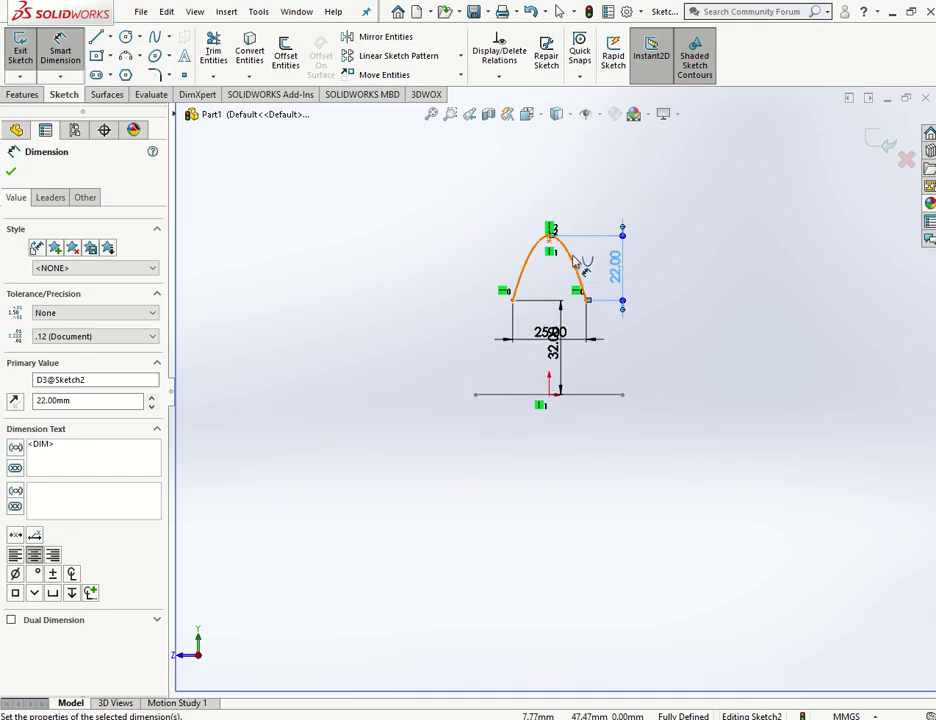
Step: Move the 32 mm dimension outside the parabola's outline and set the parabola's height to 18 mm
{"action": "scroll", "coordinate": [563, 285], "scroll_direction": "down", "scroll_amount": 4}
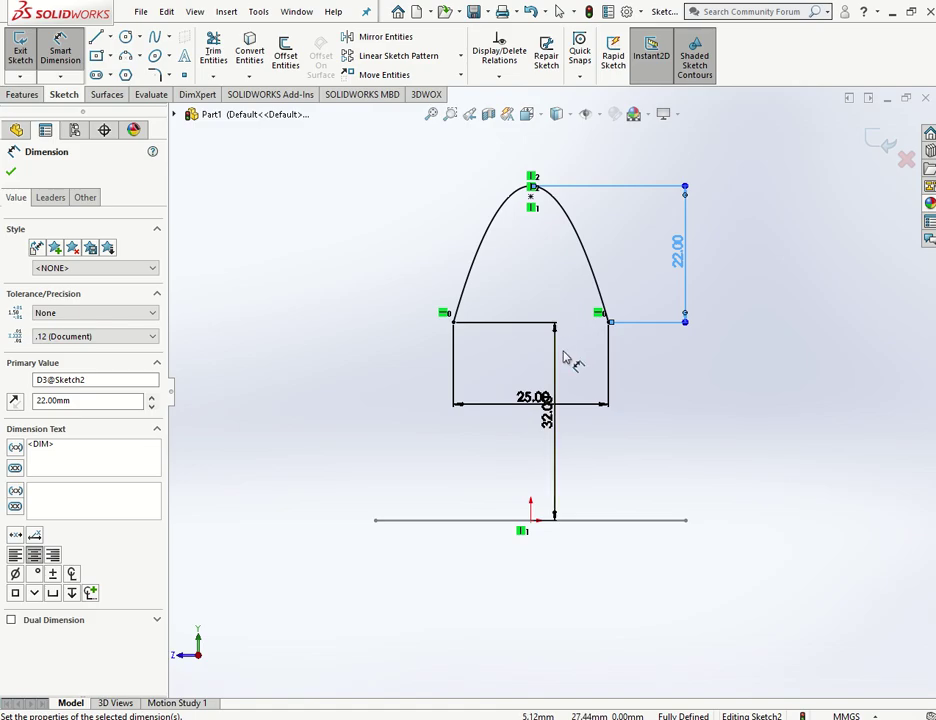
{"action": "left_click_drag", "start_coordinate": [547, 410], "coordinate": [390, 432]}
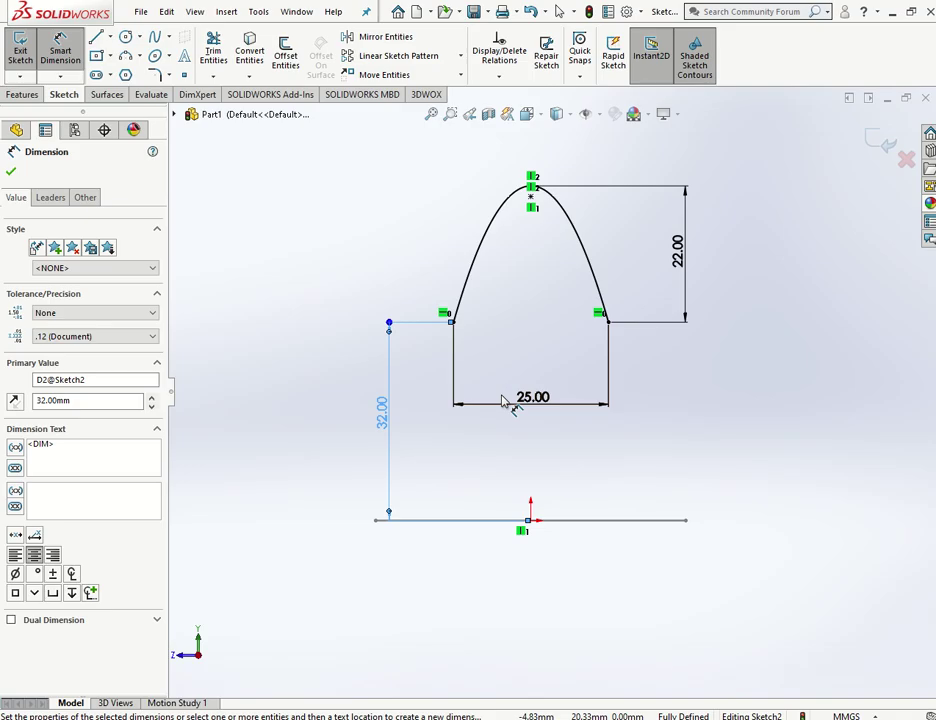
{"action": "left_click", "coordinate": [686, 262]}
{"action": "type", "text": "18"}
{"action": "key", "text": "Return"}
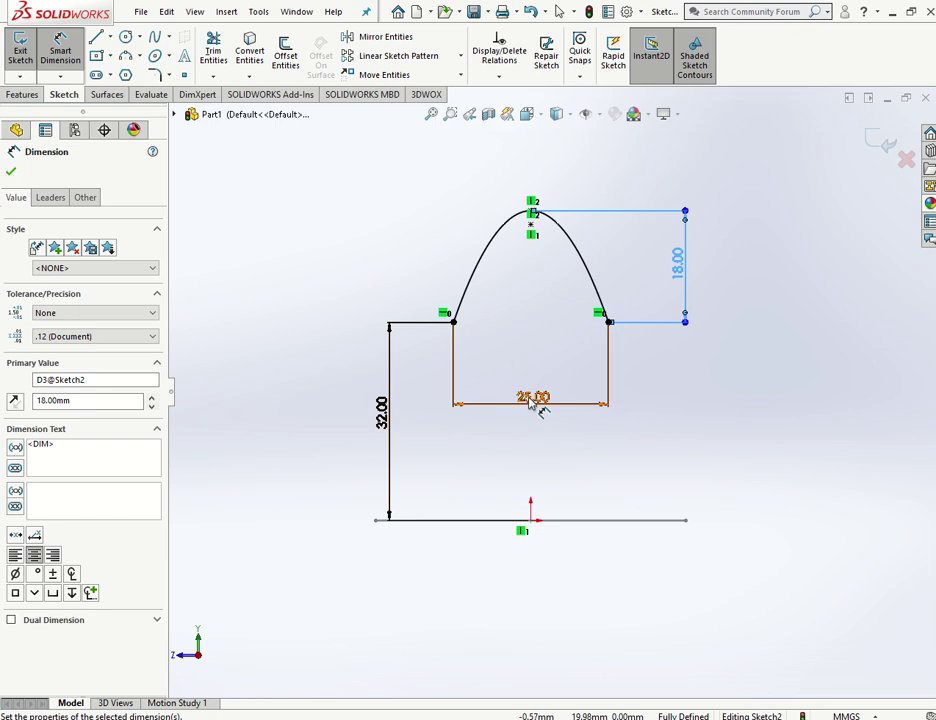
{"action": "left_click", "coordinate": [532, 216]}
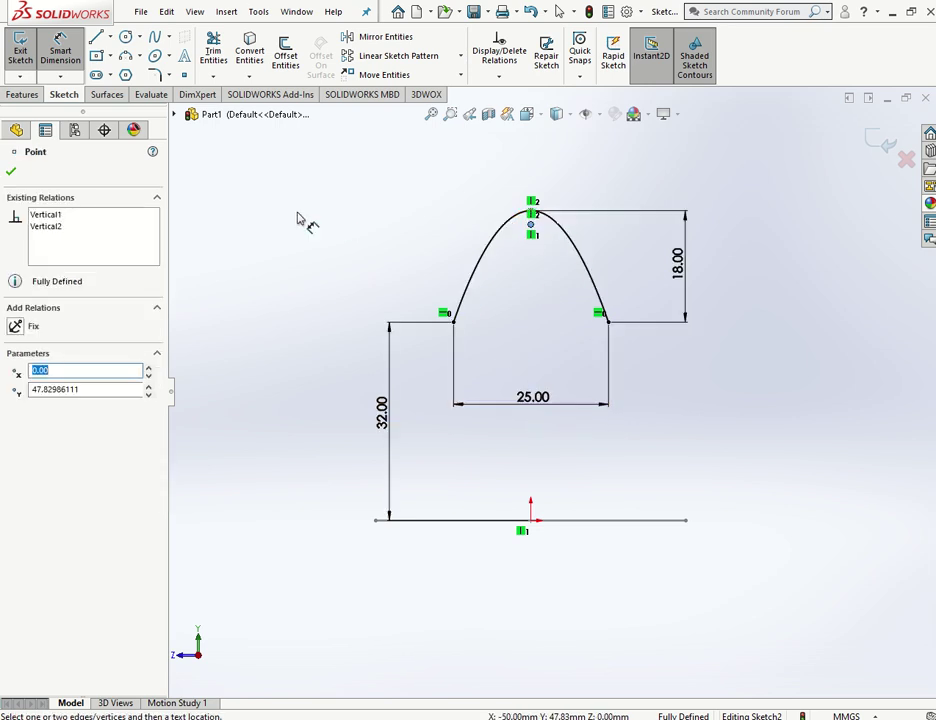
Step: Dimension the vertical distance between the parabola's focus and vertex and try to set it to 5 mm
{"action": "left_click", "coordinate": [10, 172]}
{"action": "scroll", "coordinate": [468, 223], "scroll_direction": "down", "scroll_amount": 5}
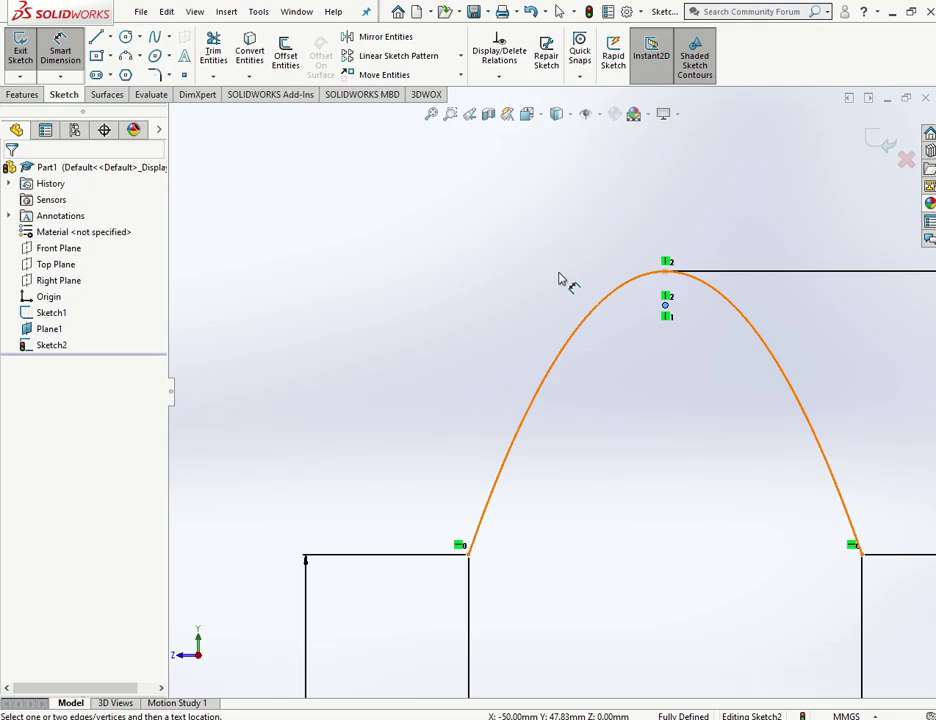
{"action": "left_click", "coordinate": [680, 312]}
{"action": "left_click", "coordinate": [667, 275]}
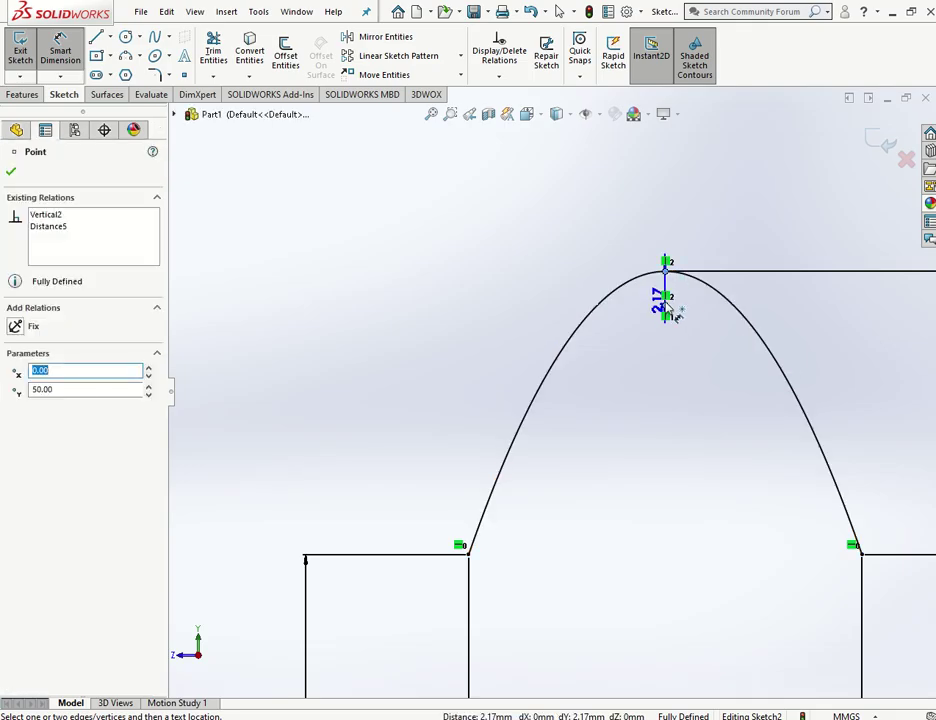
{"action": "left_click", "coordinate": [633, 293]}
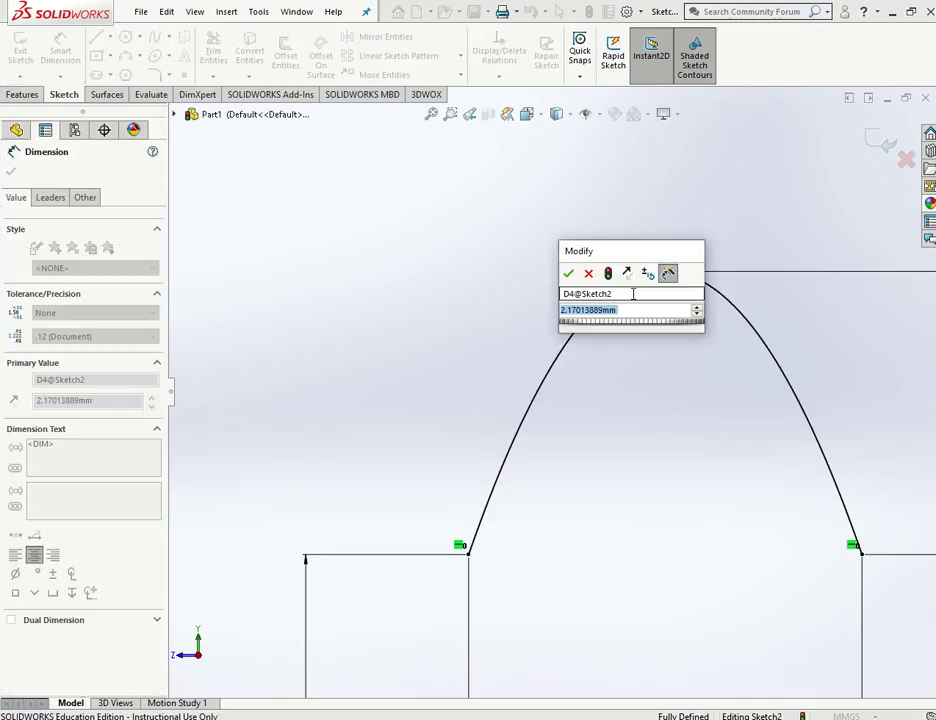
{"action": "type", "text": "5"}
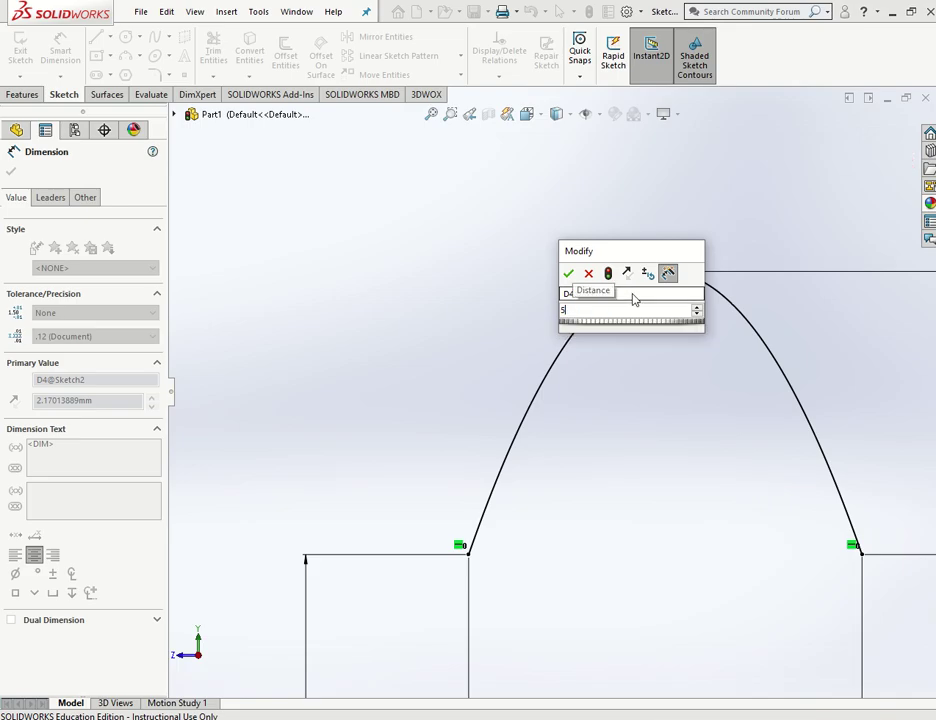
{"action": "key", "text": "Return"}
{"action": "left_click", "coordinate": [545, 379]}
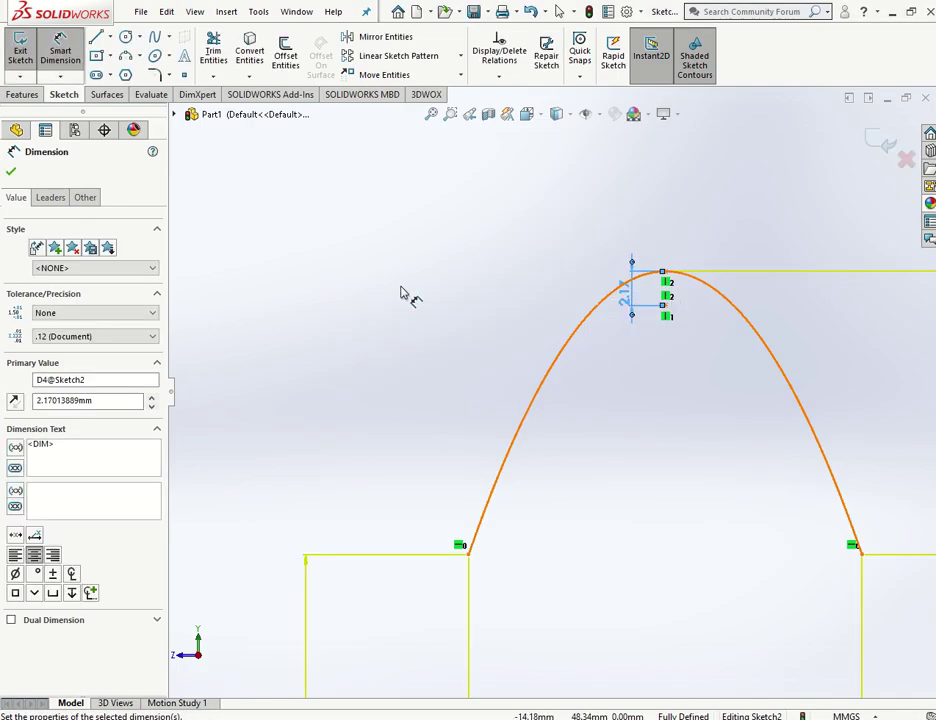
{"action": "left_click", "coordinate": [10, 171]}
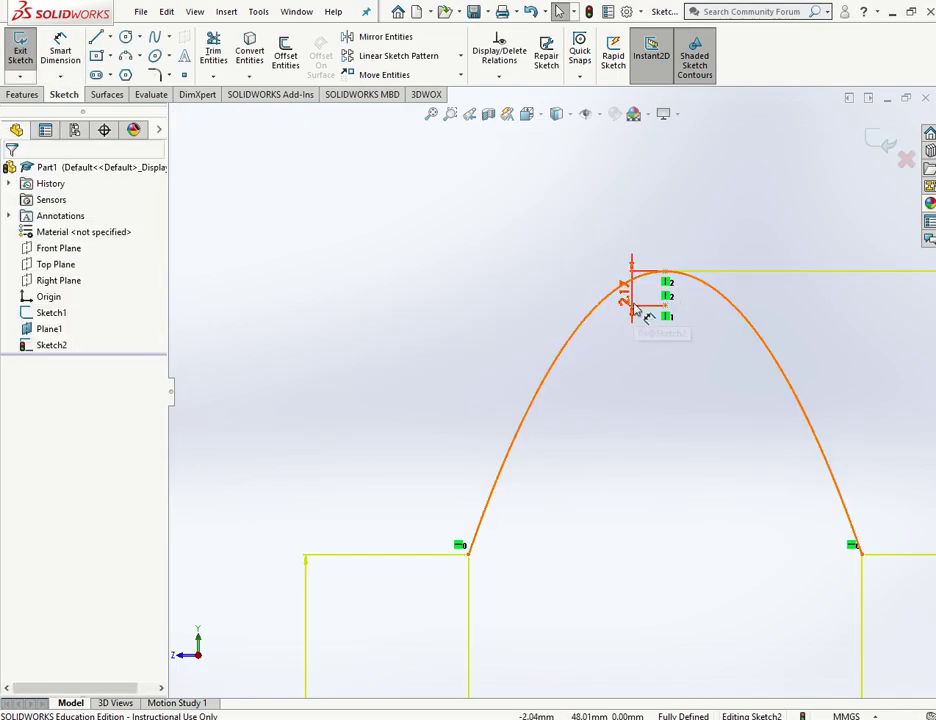
Step: Try to edit the dimension between the parabola's focus and vertex, and leave the sketch
{"action": "double_click", "coordinate": [632, 310]}
{"action": "key", "text": "Return"}
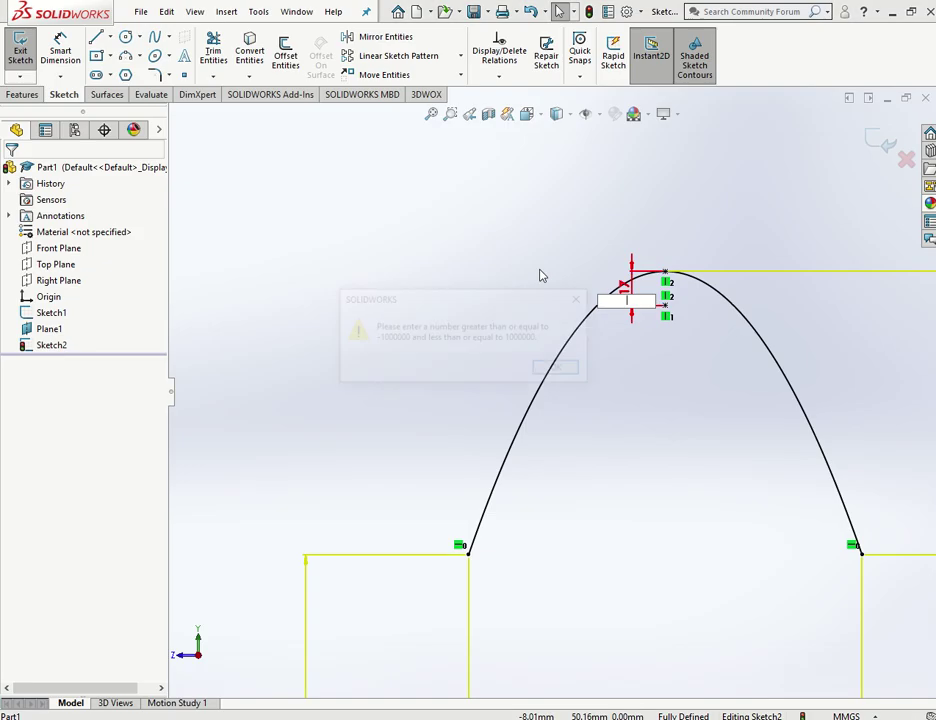
{"action": "left_click", "coordinate": [556, 368]}
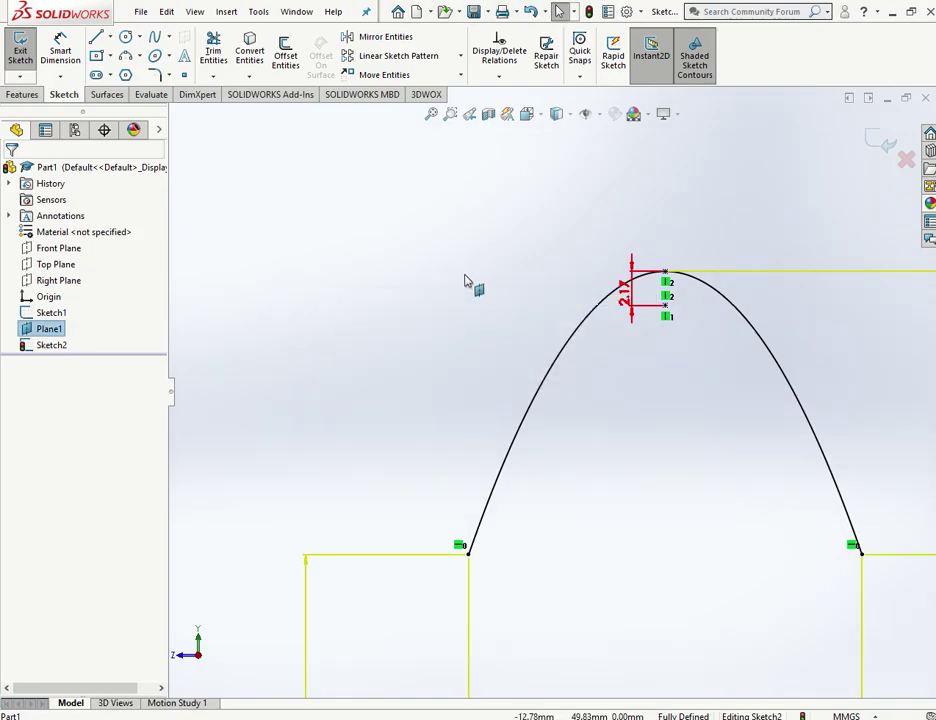
{"action": "key", "text": "Escape"}
{"action": "key", "text": "f"}
{"action": "scroll", "coordinate": [435, 308], "scroll_direction": "up", "scroll_amount": 1}
{"action": "double_click", "coordinate": [281, 308]}
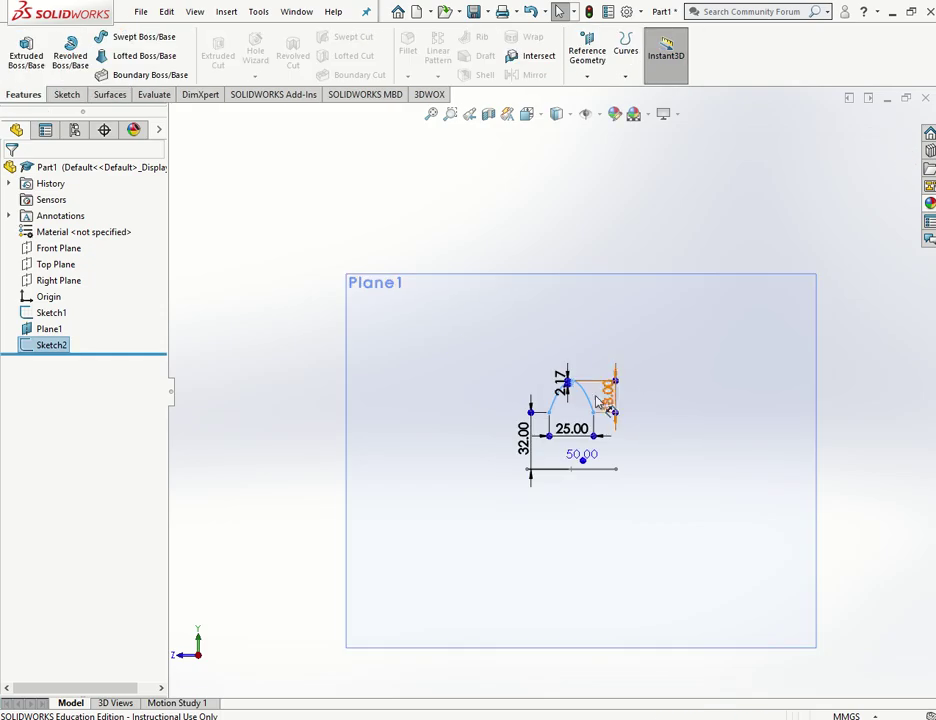
{"action": "key", "text": "Escape"}
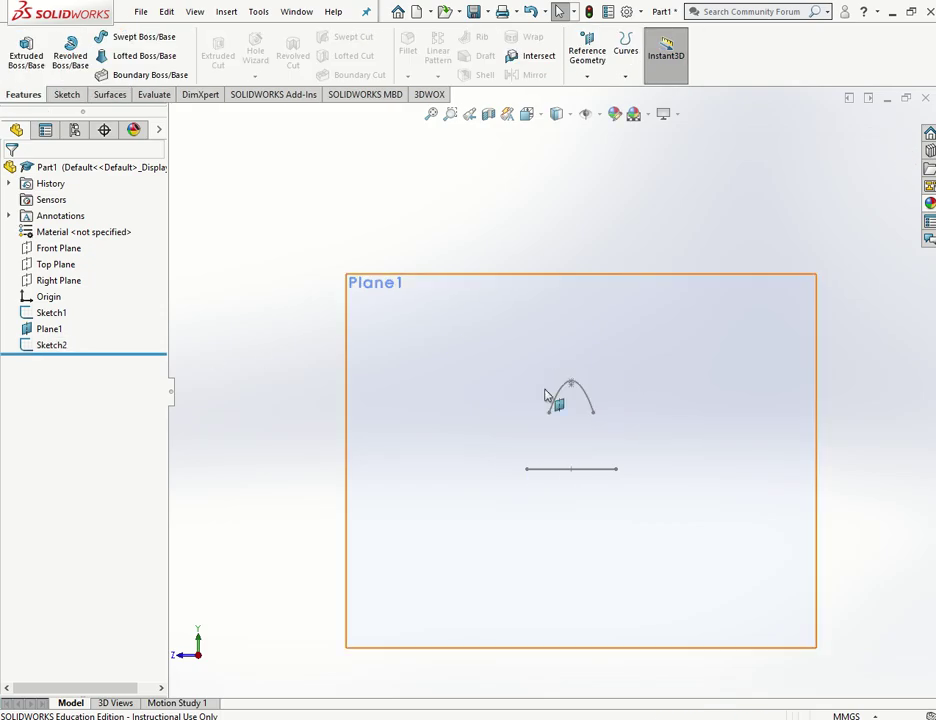
Step: Reopen the parabola sketch for editing and try again to change its focus-to-vertex dimension
{"action": "left_click", "coordinate": [60, 346]}
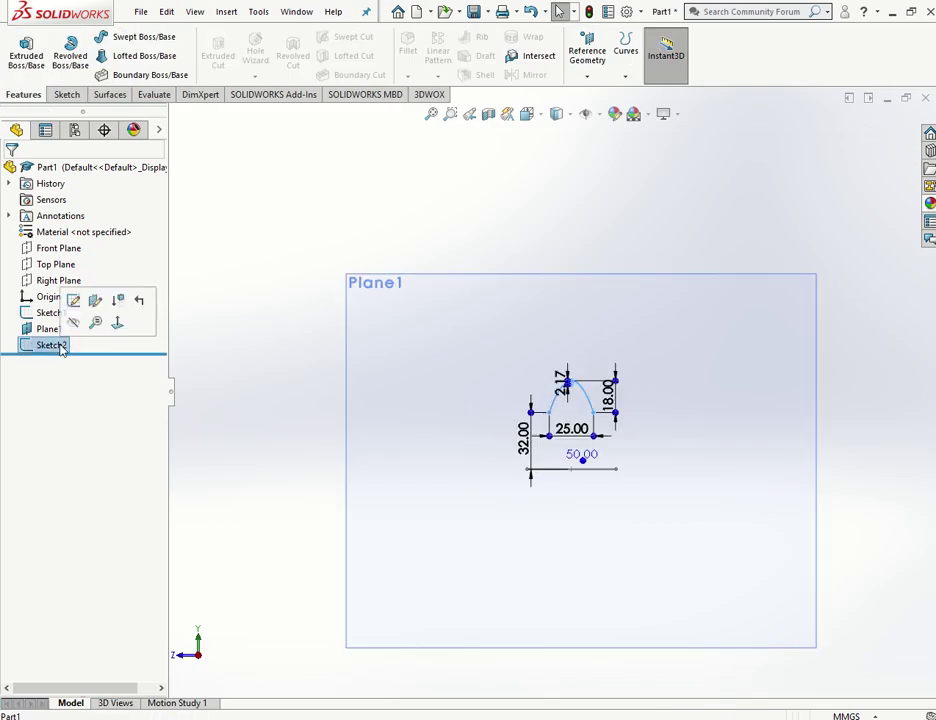
{"action": "left_click", "coordinate": [102, 359]}
{"action": "right_click", "coordinate": [45, 345]}
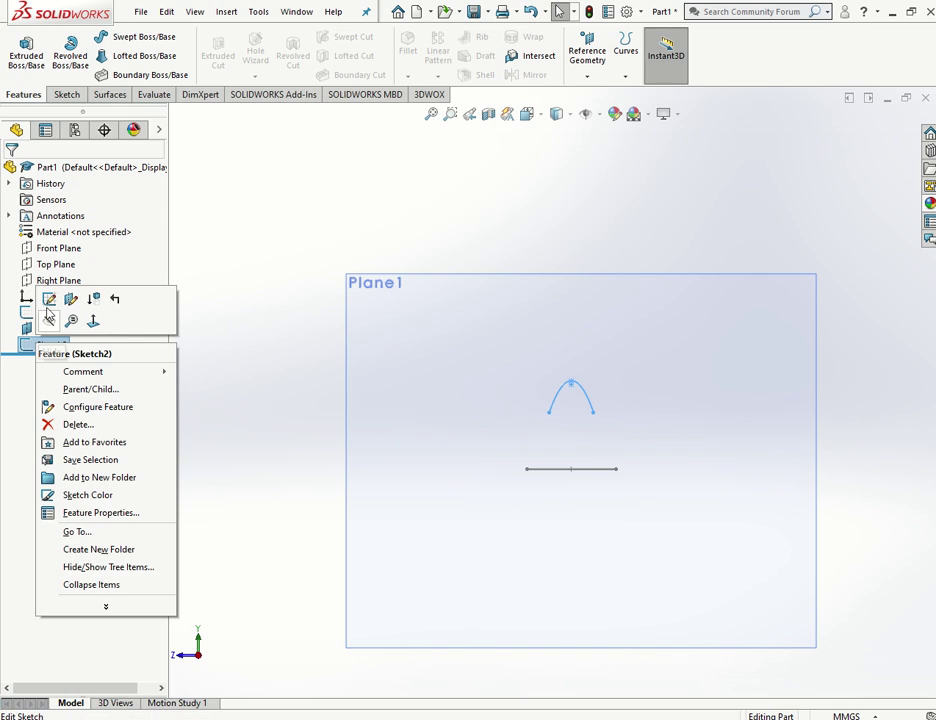
{"action": "left_click", "coordinate": [44, 300]}
{"action": "scroll", "coordinate": [575, 396], "scroll_direction": "down", "scroll_amount": 10}
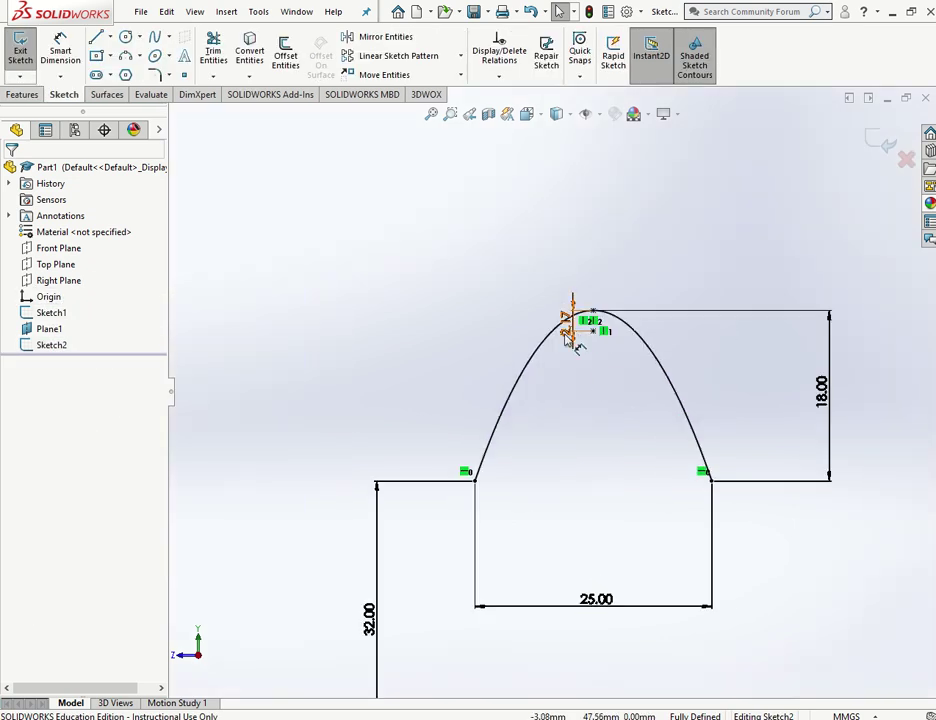
{"action": "double_click", "coordinate": [567, 340]}
{"action": "left_click", "coordinate": [345, 324]}
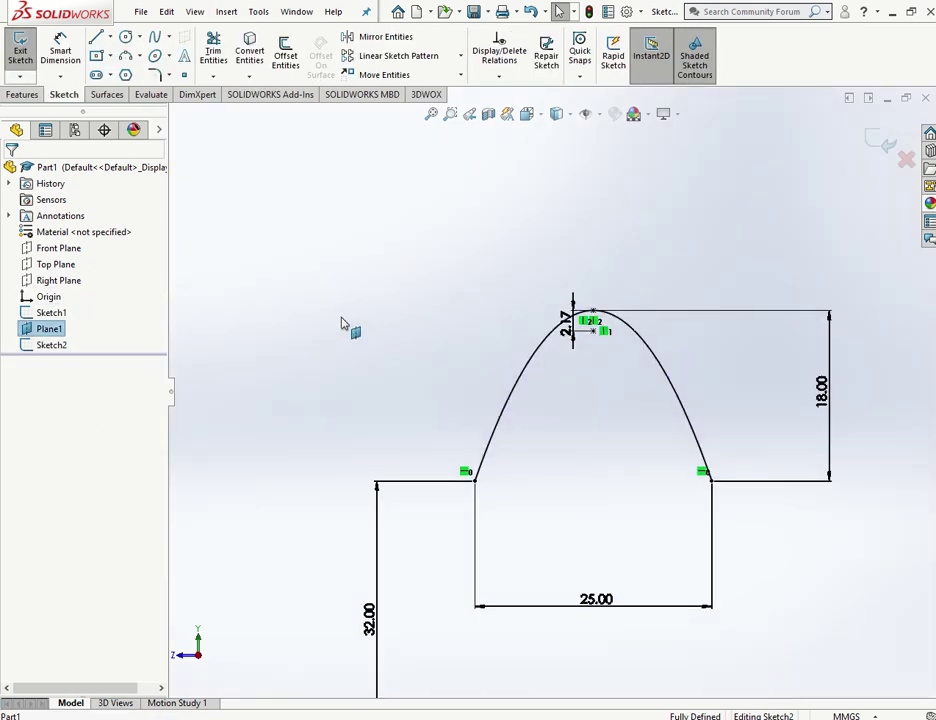
{"action": "scroll", "coordinate": [554, 400], "scroll_direction": "up", "scroll_amount": 6}
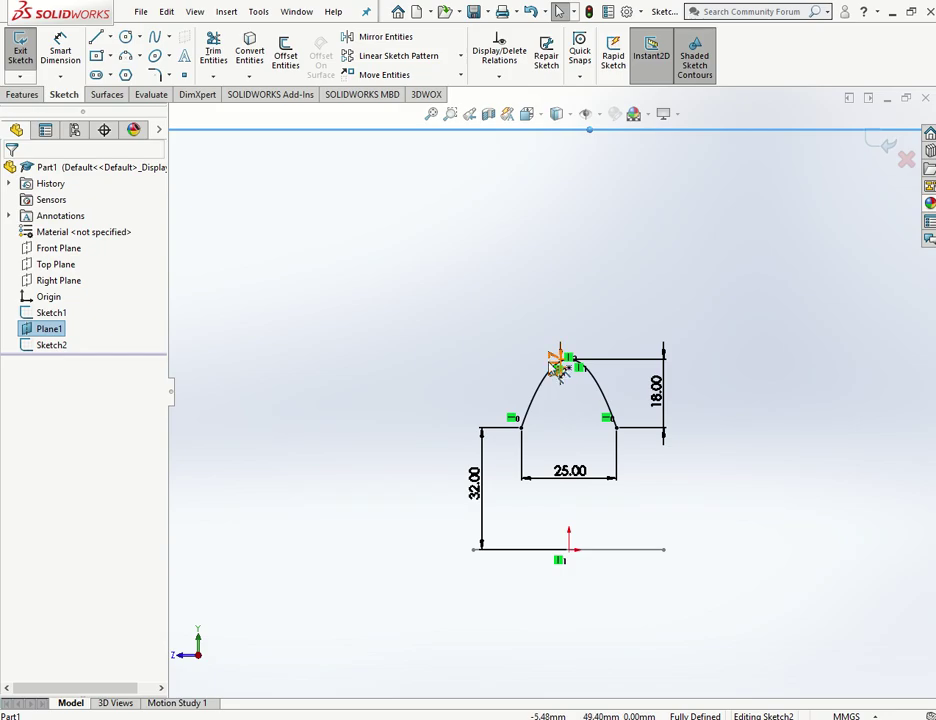
{"action": "double_click", "coordinate": [557, 368]}
{"action": "scroll", "coordinate": [500, 291], "scroll_direction": "up", "scroll_amount": 3}
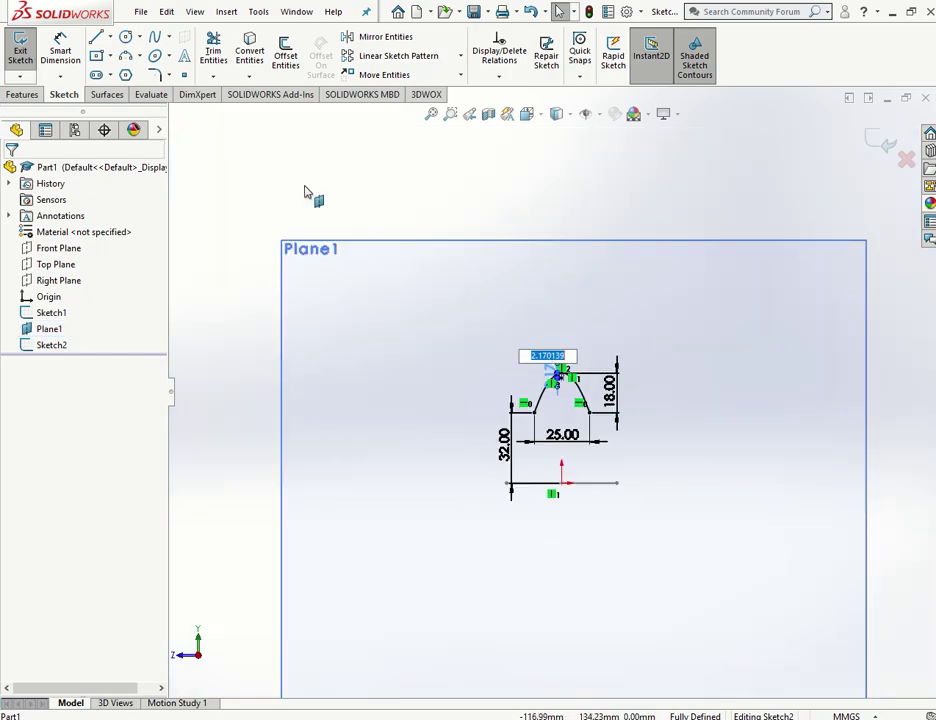
{"action": "double_click", "coordinate": [306, 190]}
{"action": "left_click", "coordinate": [55, 346]}
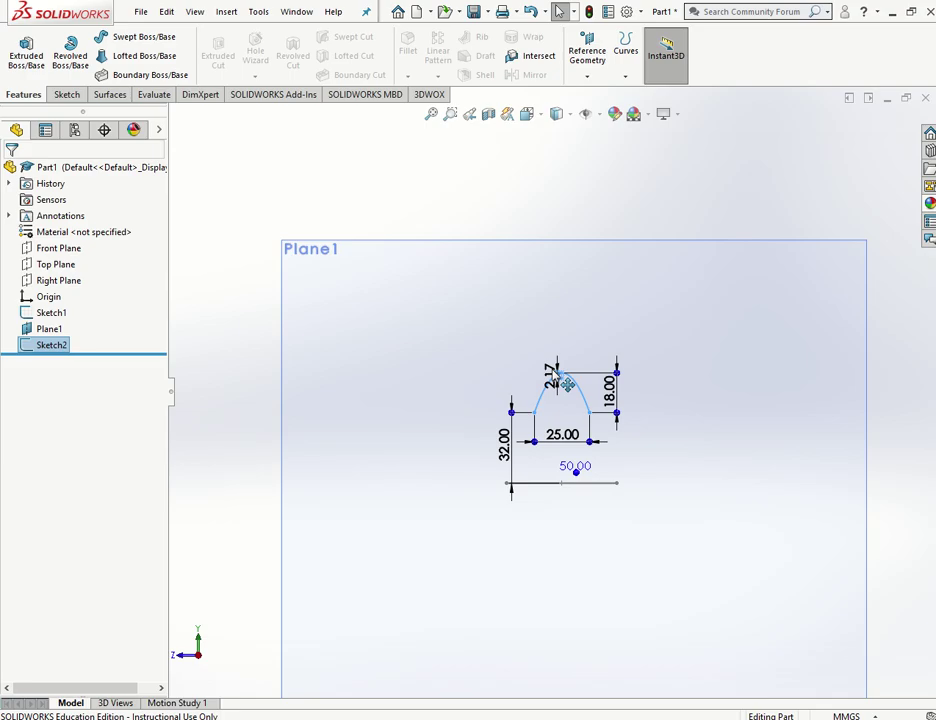
{"action": "scroll", "coordinate": [556, 364], "scroll_direction": "down", "scroll_amount": 4}
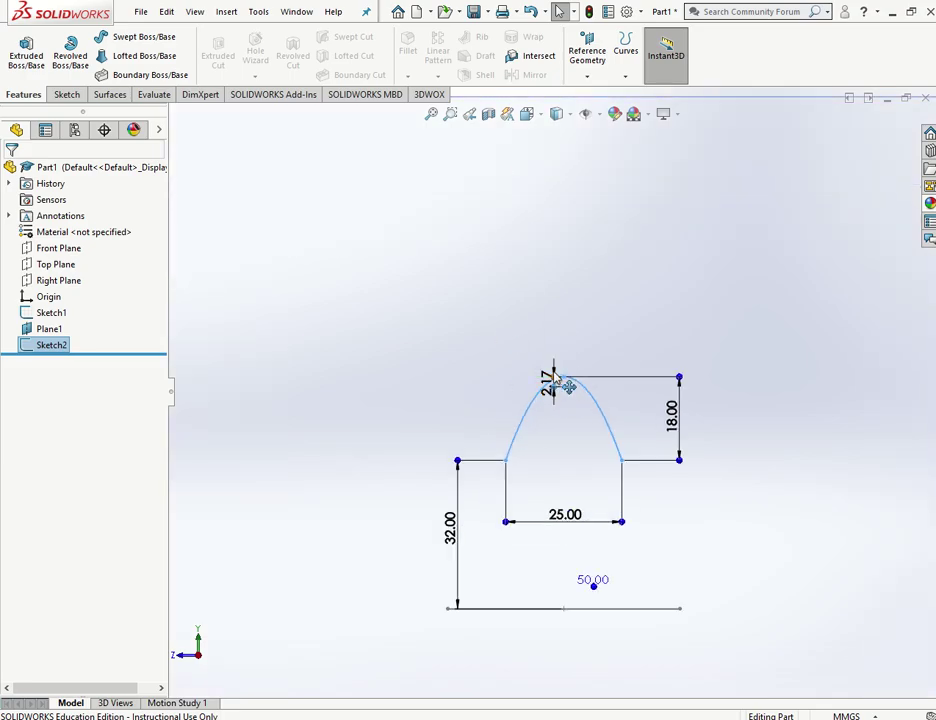
{"action": "scroll", "coordinate": [554, 378], "scroll_direction": "up", "scroll_amount": 7}
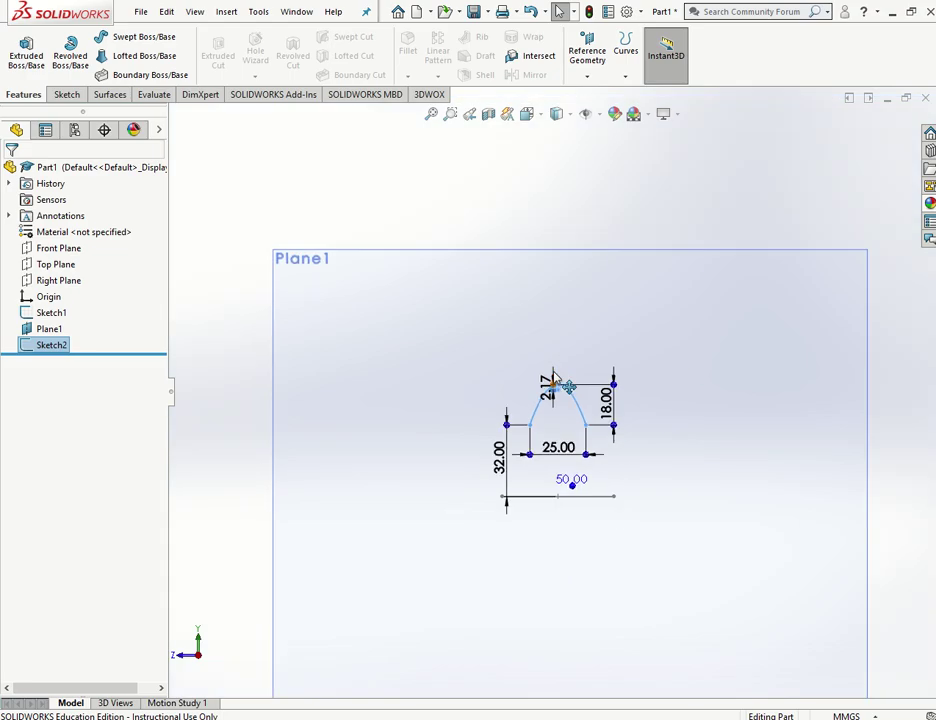
{"action": "left_click", "coordinate": [350, 181]}
{"action": "scroll", "coordinate": [560, 362], "scroll_direction": "down", "scroll_amount": 6}
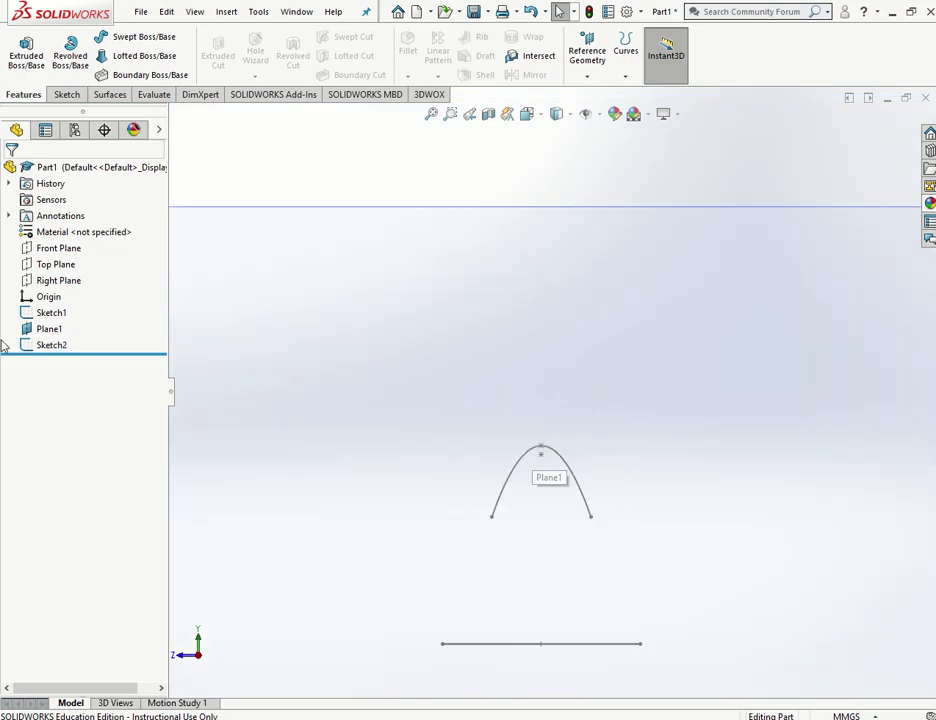
Step: Reopen the parabola sketch, delete the focus-to-vertex dimension and exit the sketch
{"action": "left_click", "coordinate": [50, 344]}
{"action": "left_click", "coordinate": [58, 303]}
{"action": "scroll", "coordinate": [598, 516], "scroll_direction": "down", "scroll_amount": 5}
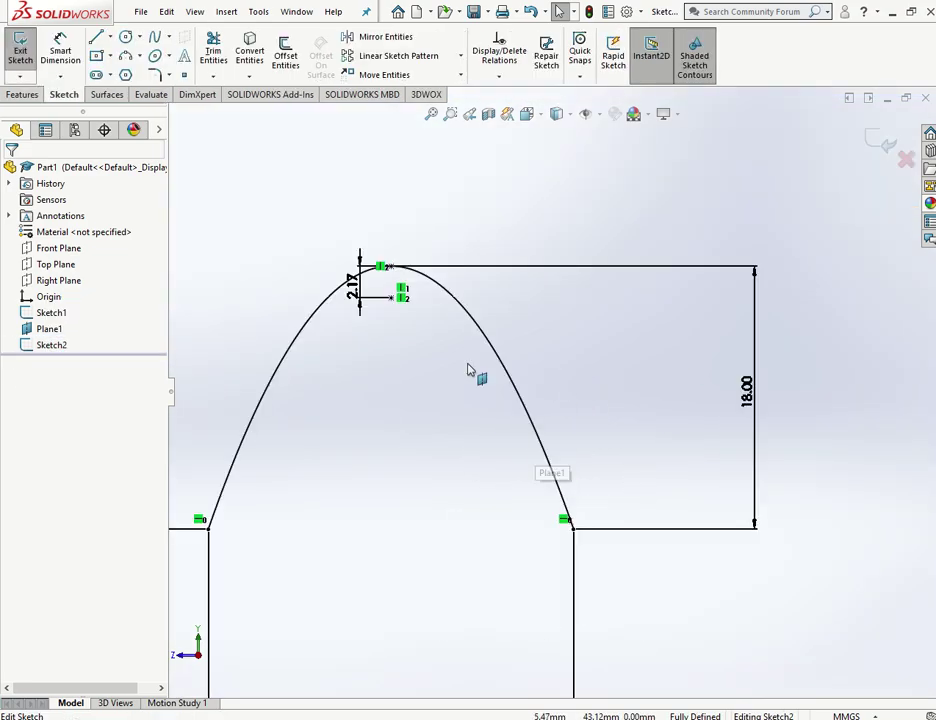
{"action": "scroll", "coordinate": [400, 300], "scroll_direction": "down", "scroll_amount": 4}
{"action": "left_click", "coordinate": [345, 305]}
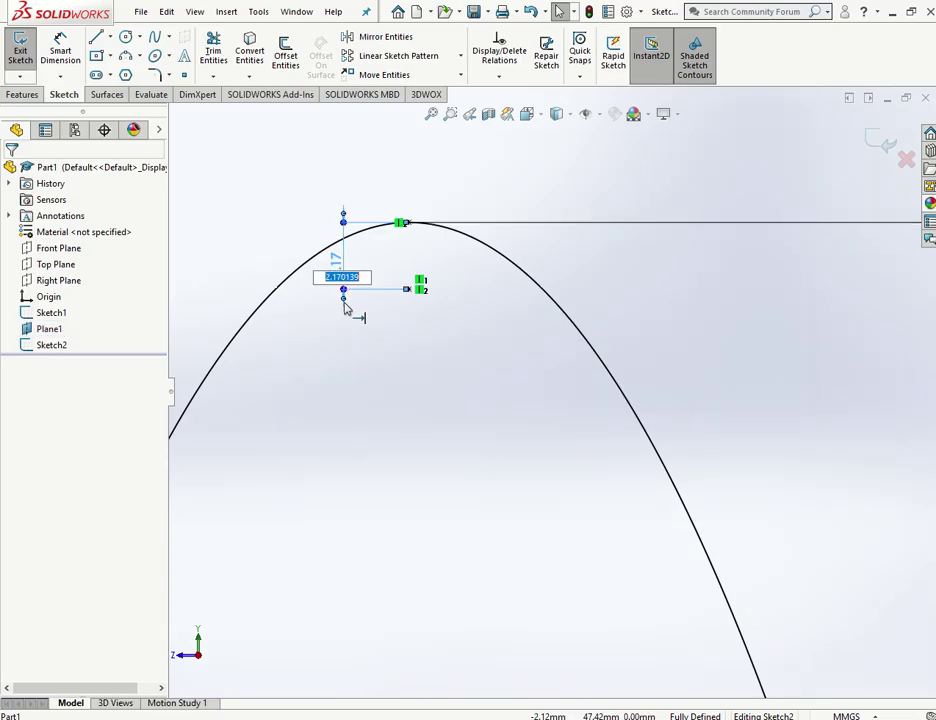
{"action": "left_click", "coordinate": [350, 294]}
{"action": "key", "text": "Delete"}
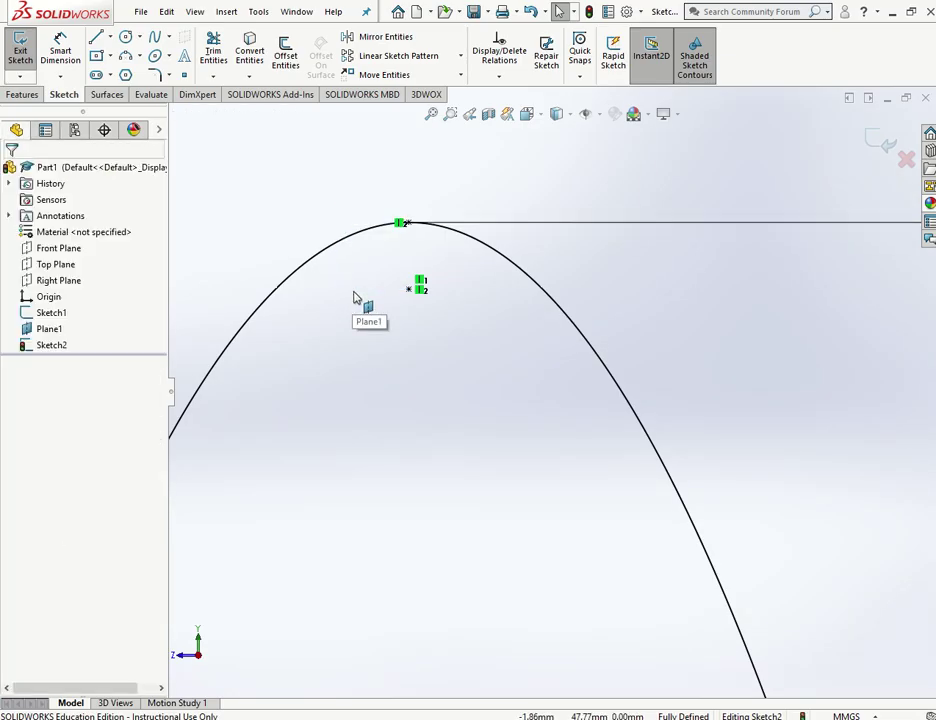
{"action": "scroll", "coordinate": [387, 305], "scroll_direction": "up", "scroll_amount": 5}
{"action": "scroll", "coordinate": [505, 350], "scroll_direction": "up", "scroll_amount": 2}
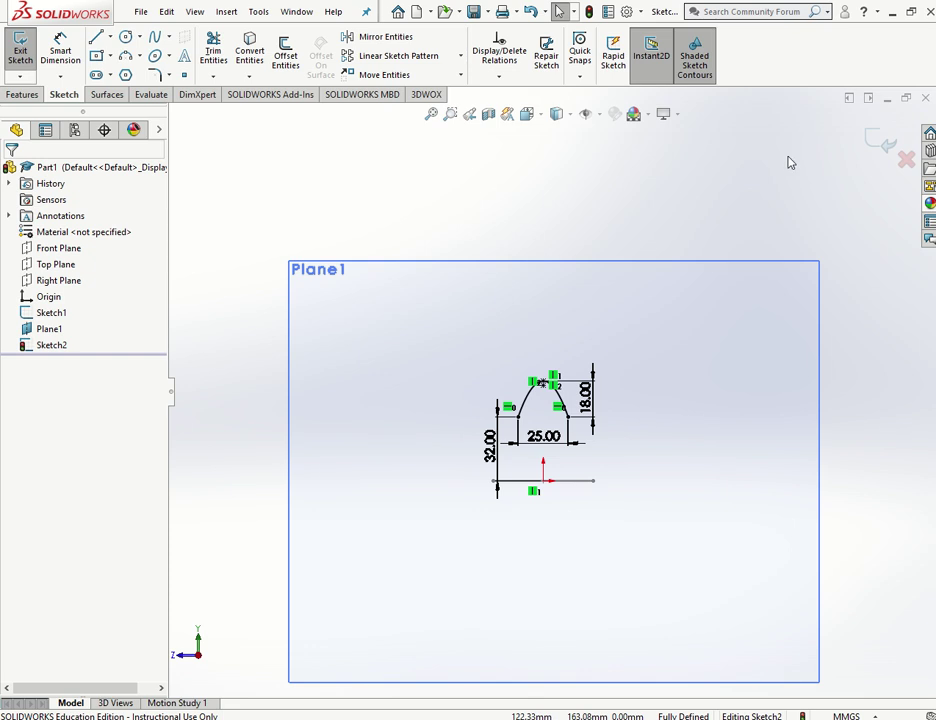
{"action": "left_click", "coordinate": [881, 144]}
Step: Edit the parabola sketch to close its profile with a straight line between the two endpoints, and exit the sketch
{"action": "mouse_move", "coordinate": [589, 244]}
{"action": "middle_mouse_down"}
{"action": "mouse_move", "coordinate": [694, 256]}
{"action": "mouse_move", "coordinate": [682, 294]}
{"action": "middle_mouse_up"}
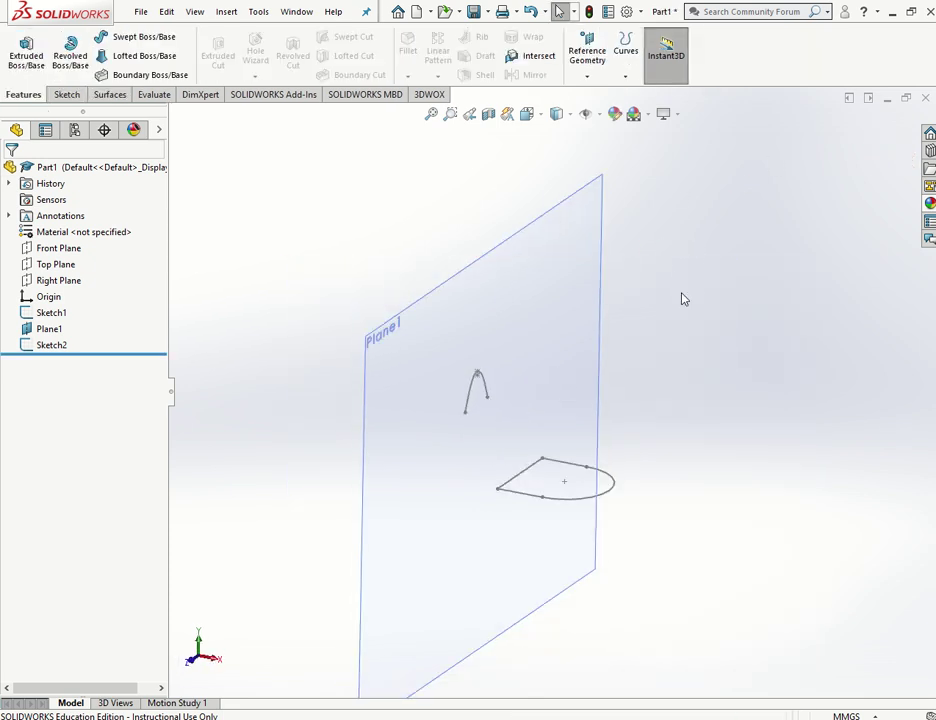
{"action": "left_click", "coordinate": [70, 345]}
{"action": "left_click", "coordinate": [80, 298]}
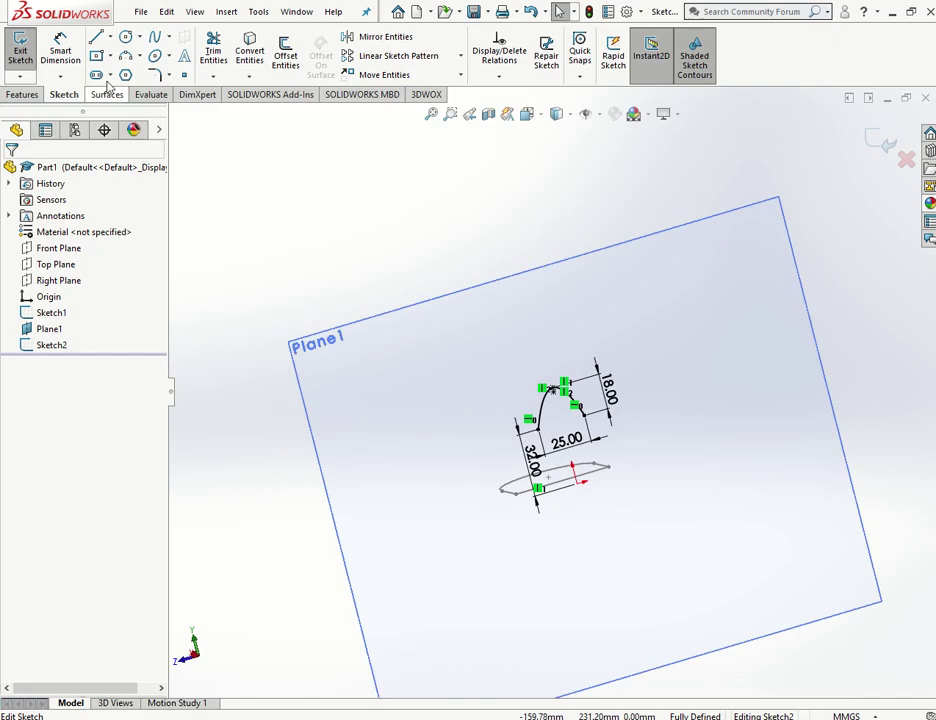
{"action": "left_click", "coordinate": [97, 39]}
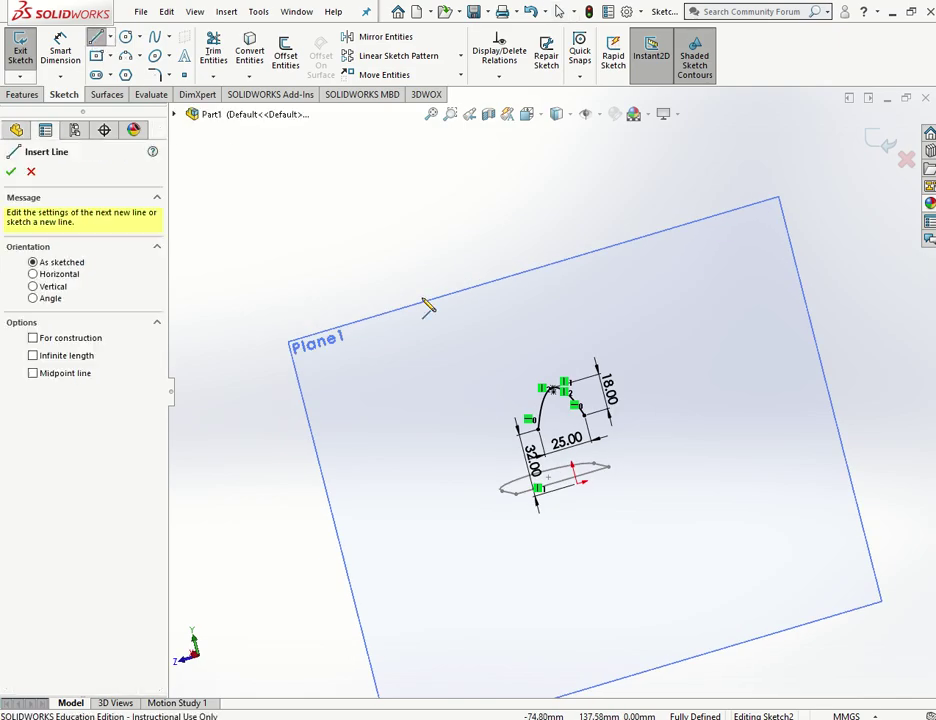
{"action": "scroll", "coordinate": [640, 463], "scroll_direction": "down", "scroll_amount": 5}
{"action": "left_click", "coordinate": [348, 363]}
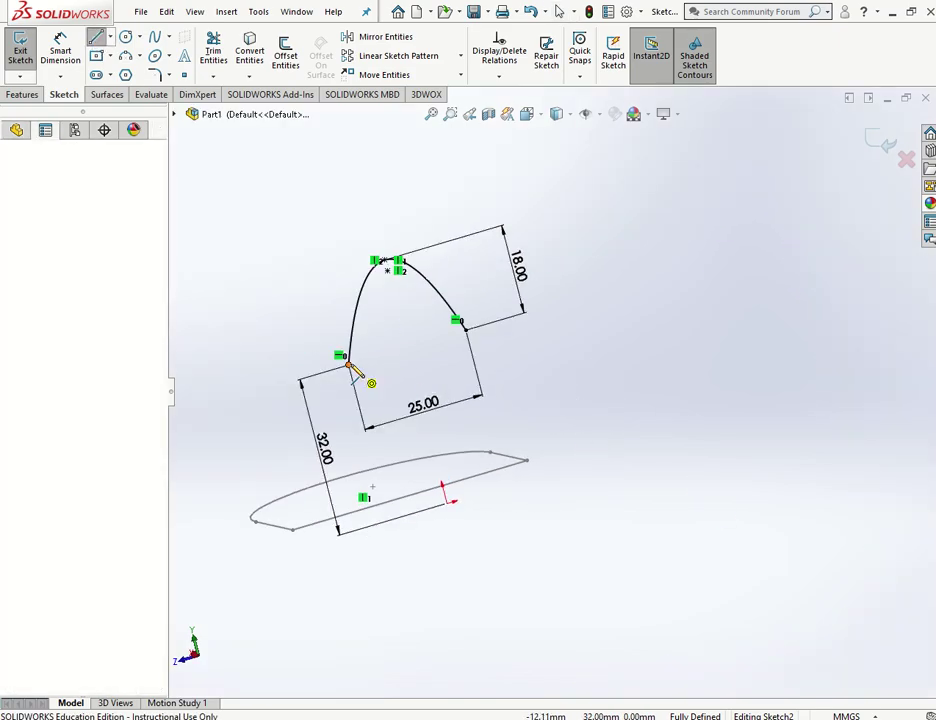
{"action": "left_click", "coordinate": [465, 329]}
{"action": "left_click", "coordinate": [12, 172]}
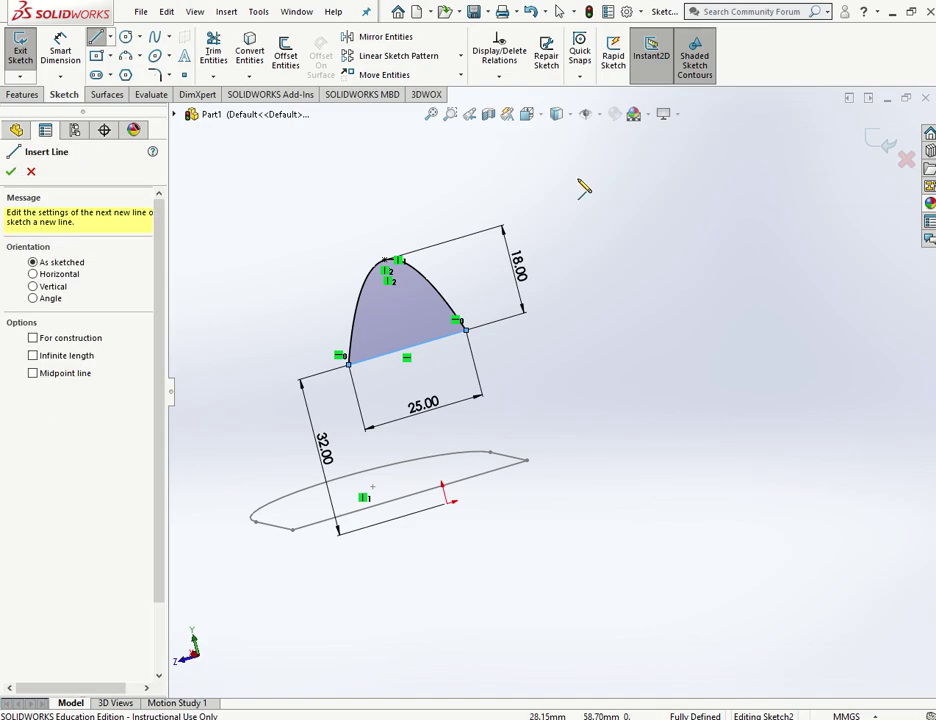
{"action": "left_click", "coordinate": [886, 144]}
Step: Create a lofted boss between the D-shaped profile and the closed parabola profile
{"action": "mouse_move", "coordinate": [473, 331]}
{"action": "middle_mouse_down"}
{"action": "mouse_move", "coordinate": [596, 330]}
{"action": "mouse_move", "coordinate": [497, 424]}
{"action": "mouse_move", "coordinate": [389, 397]}
{"action": "middle_mouse_up"}
{"action": "left_click", "coordinate": [140, 56]}
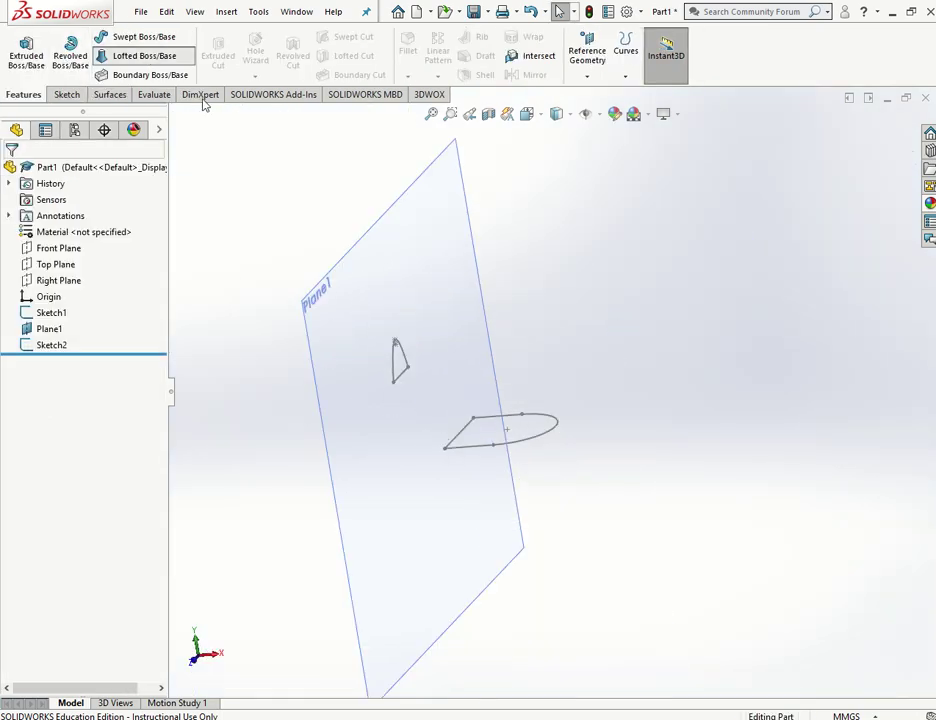
{"action": "left_click", "coordinate": [174, 115]}
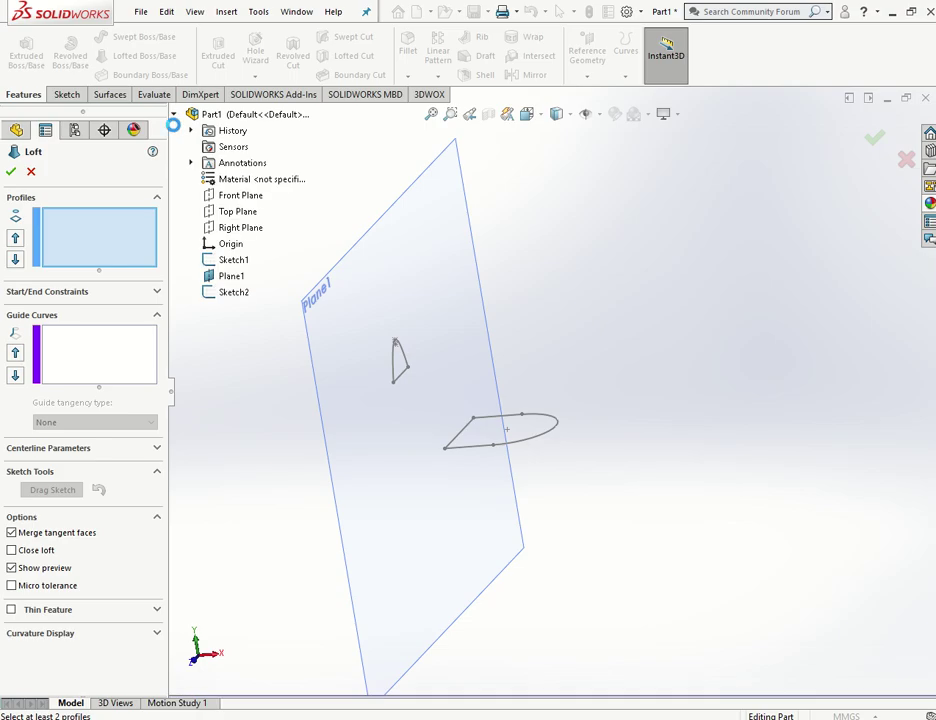
{"action": "left_click", "coordinate": [221, 261]}
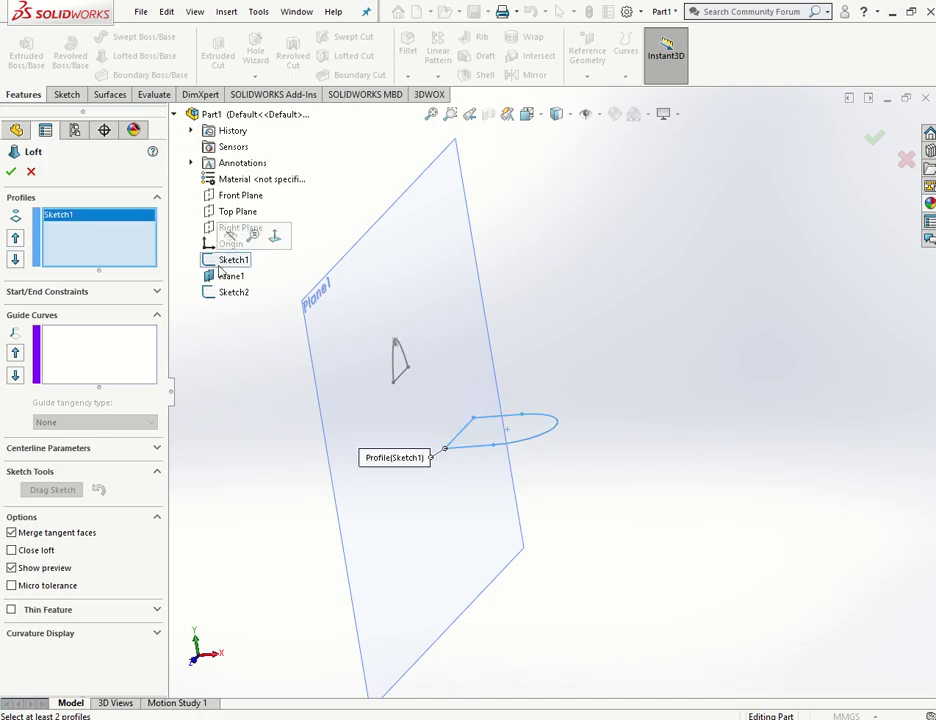
{"action": "left_click", "coordinate": [229, 292]}
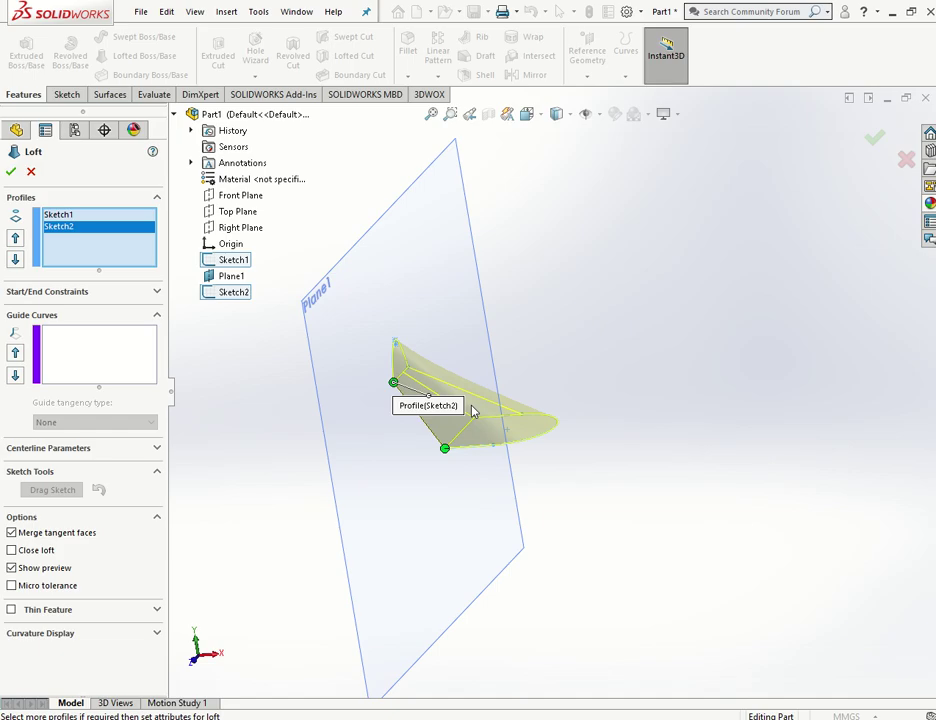
{"action": "left_click", "coordinate": [12, 170]}
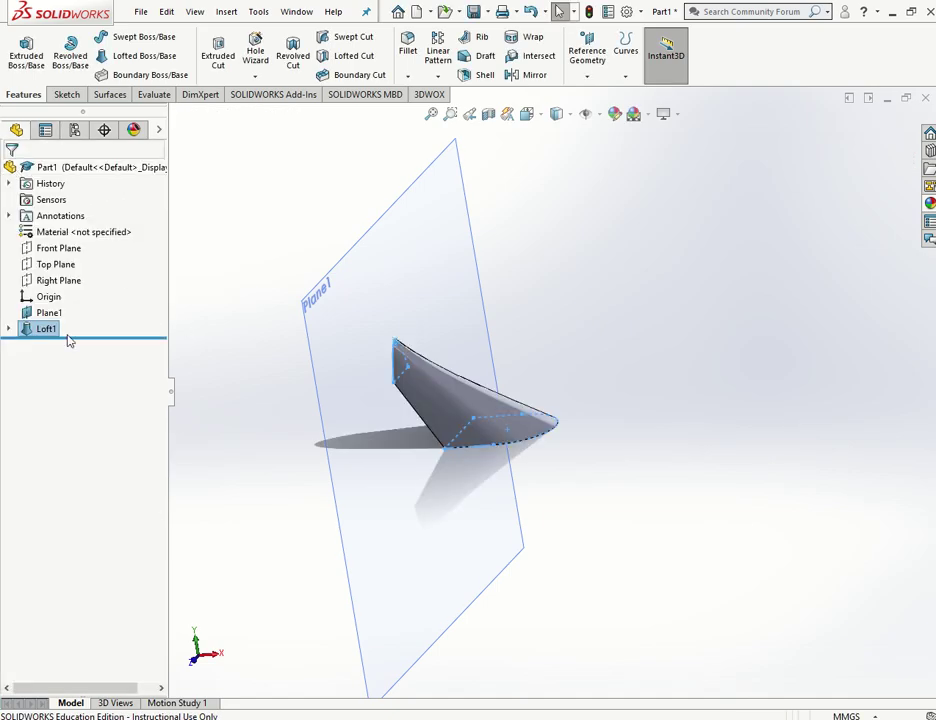
Step: Delete the lofted boss feature
{"action": "key", "text": "Delete"}
{"action": "left_click", "coordinate": [556, 266]}
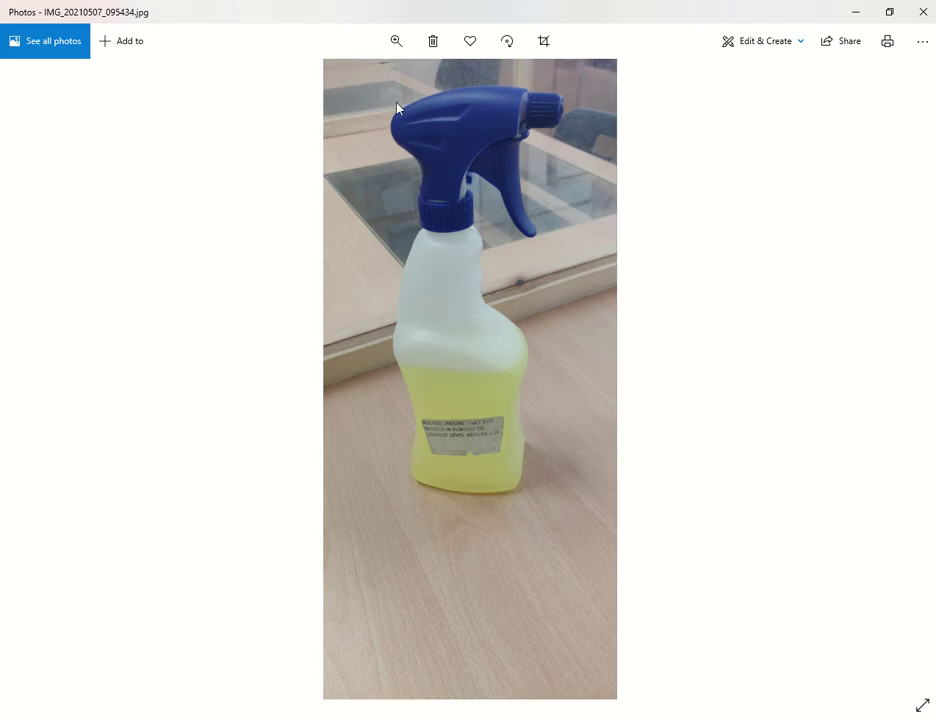
Step: Switch from the reference photo back to SOLIDWORKS and start a sketch on the Front Plane, viewed face-on
{"action": "left_click", "coordinate": [858, 14]}
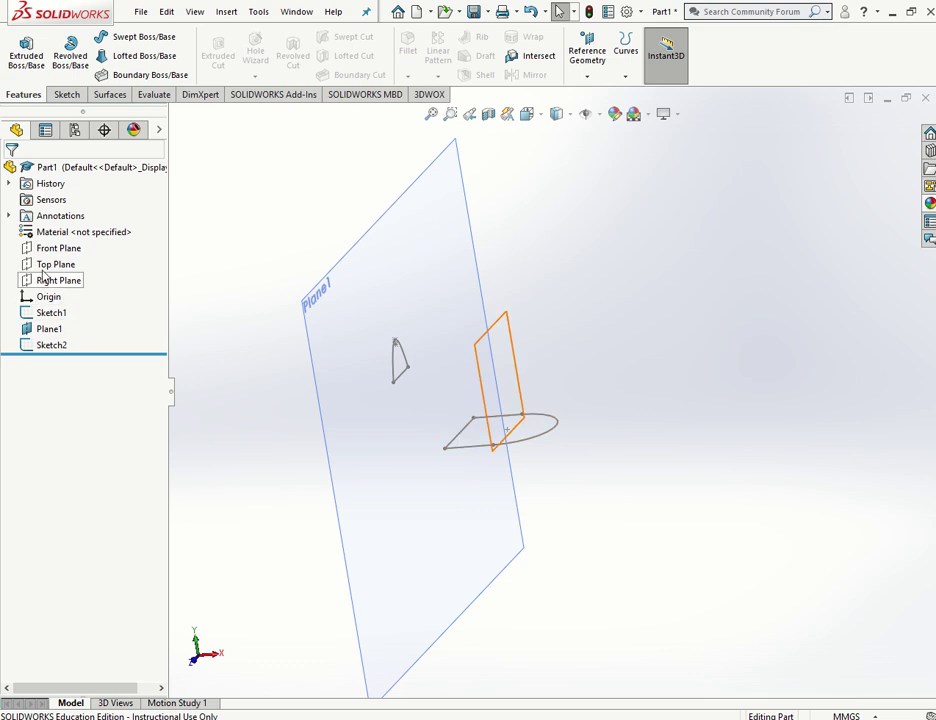
{"action": "left_click", "coordinate": [57, 248]}
{"action": "left_click", "coordinate": [54, 234]}
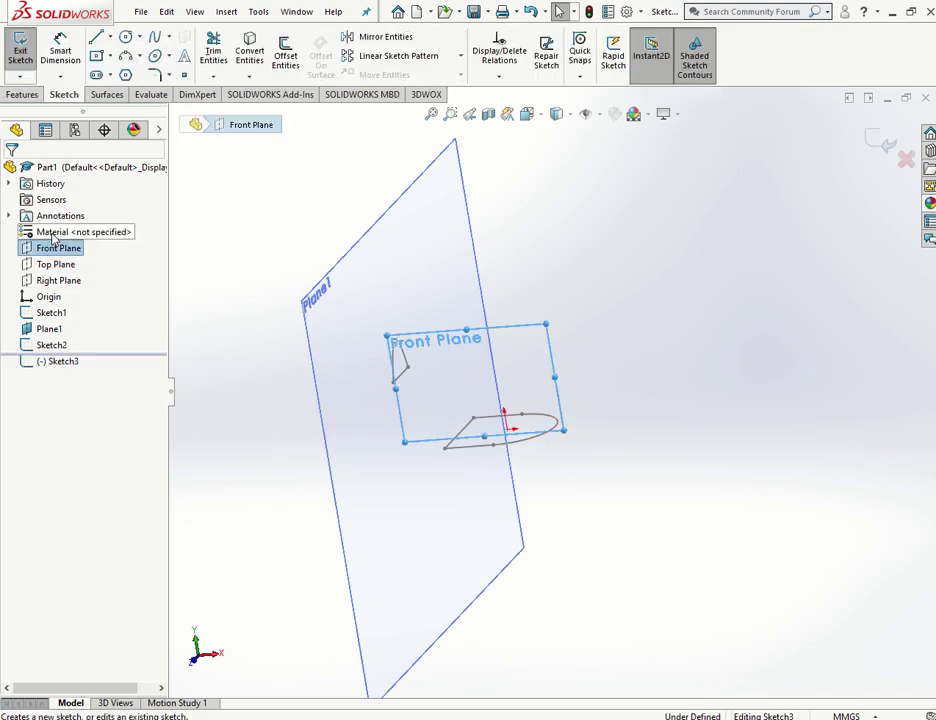
{"action": "middle_click_drag", "start_coordinate": [610, 385], "coordinate": [476, 403]}
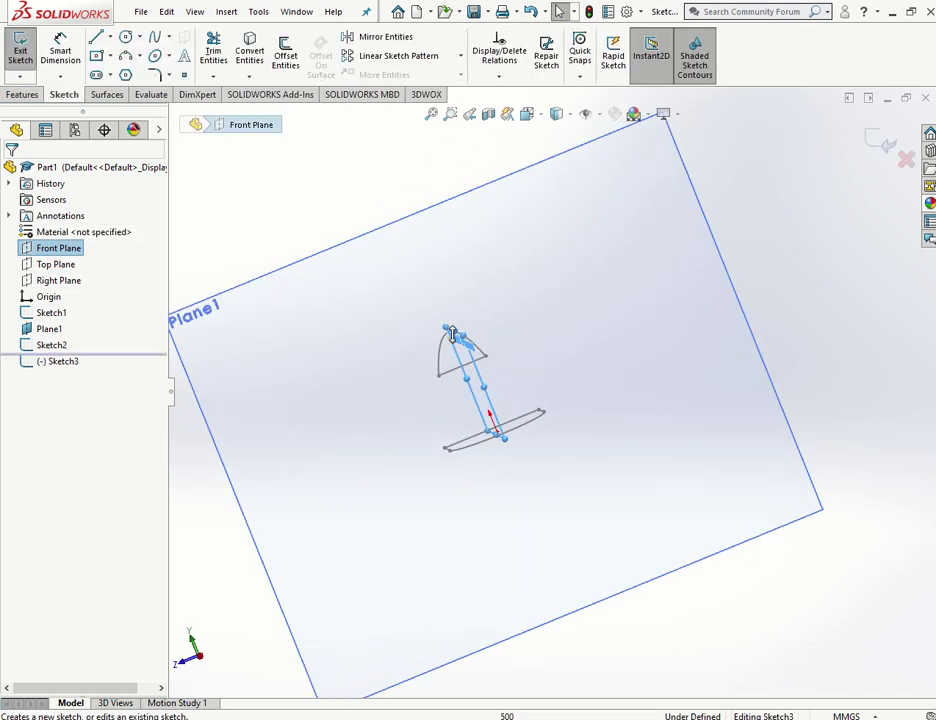
{"action": "key", "text": "space"}
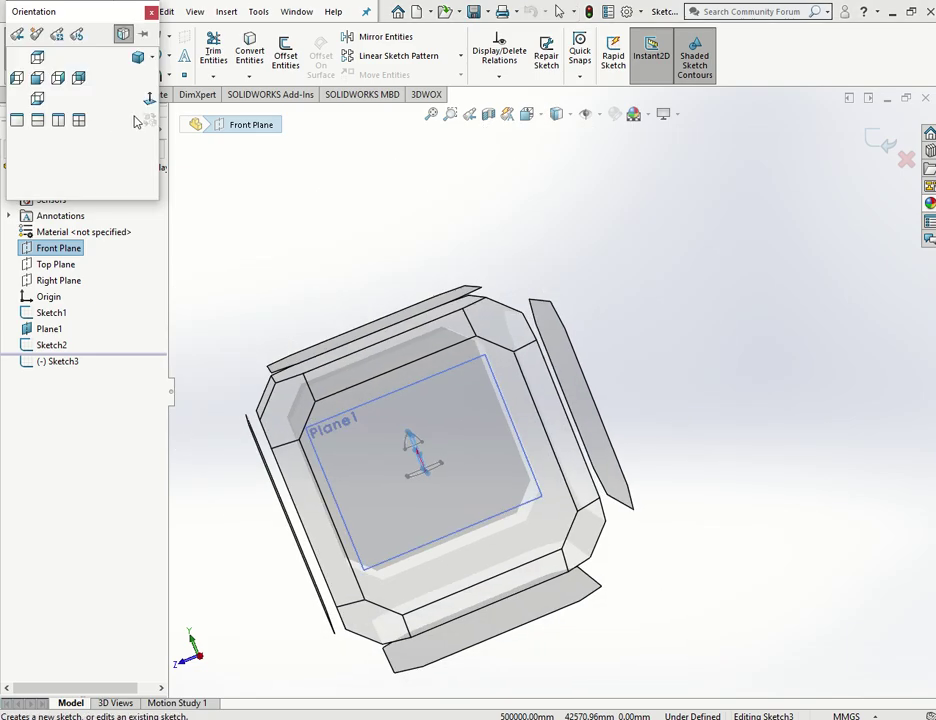
{"action": "left_click", "coordinate": [148, 98]}
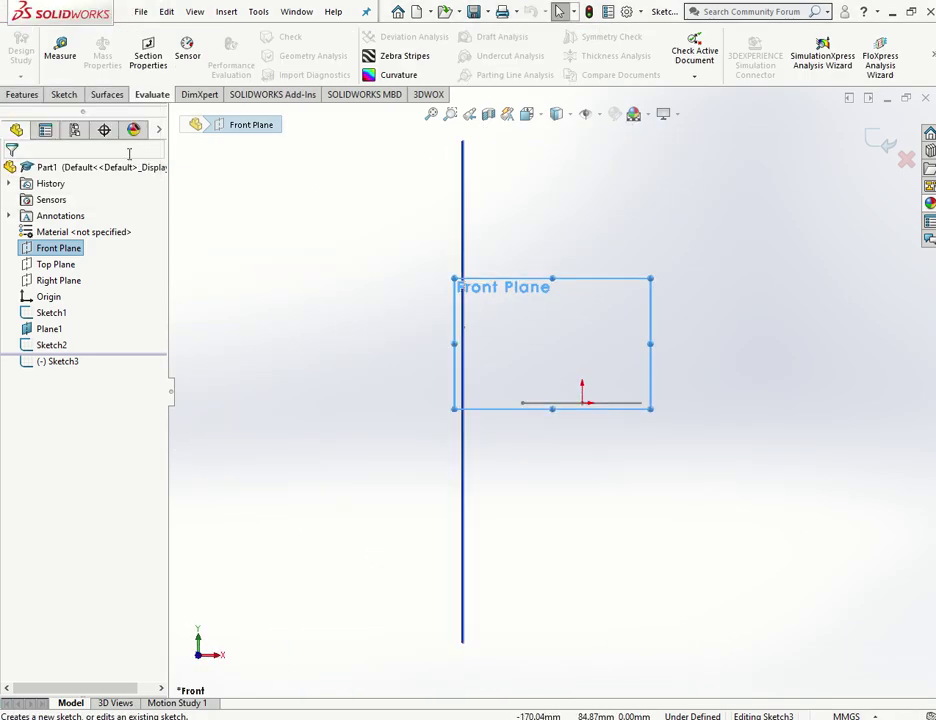
Step: Sketch a three-point arc of about 24 mm radius from Plane1 just below the parabola profile down towards the D-shaped profile's straight edge
{"action": "left_click", "coordinate": [63, 94]}
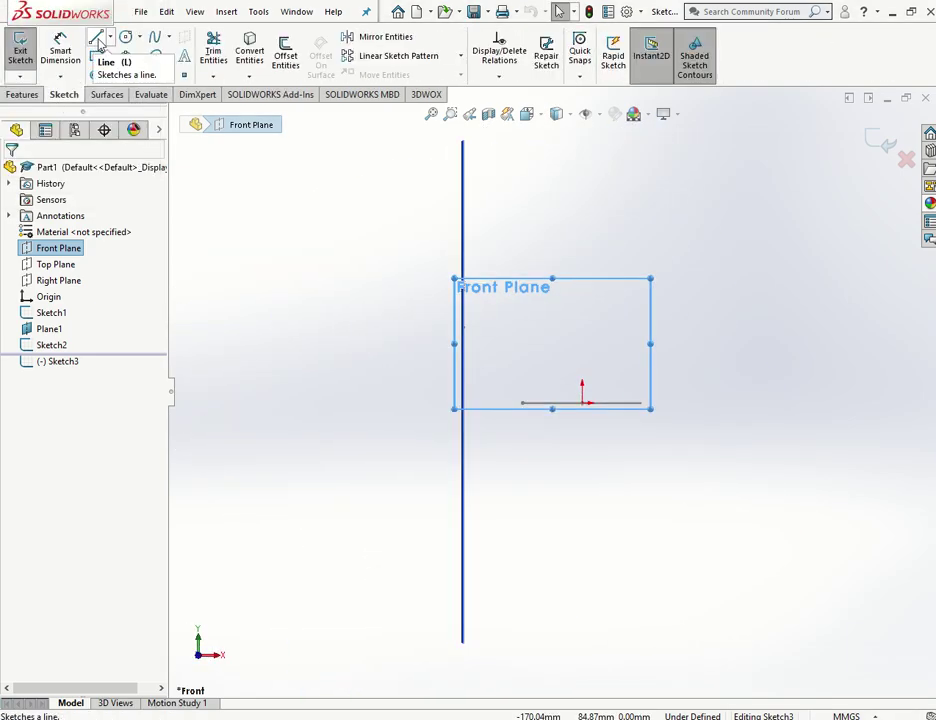
{"action": "left_click", "coordinate": [96, 37]}
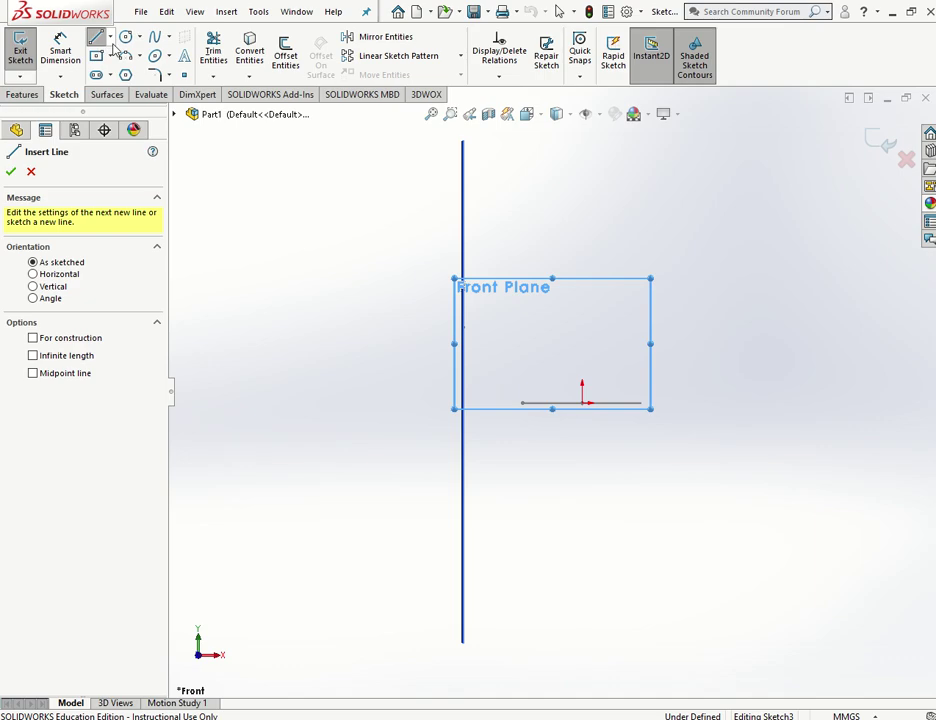
{"action": "left_click", "coordinate": [141, 56]}
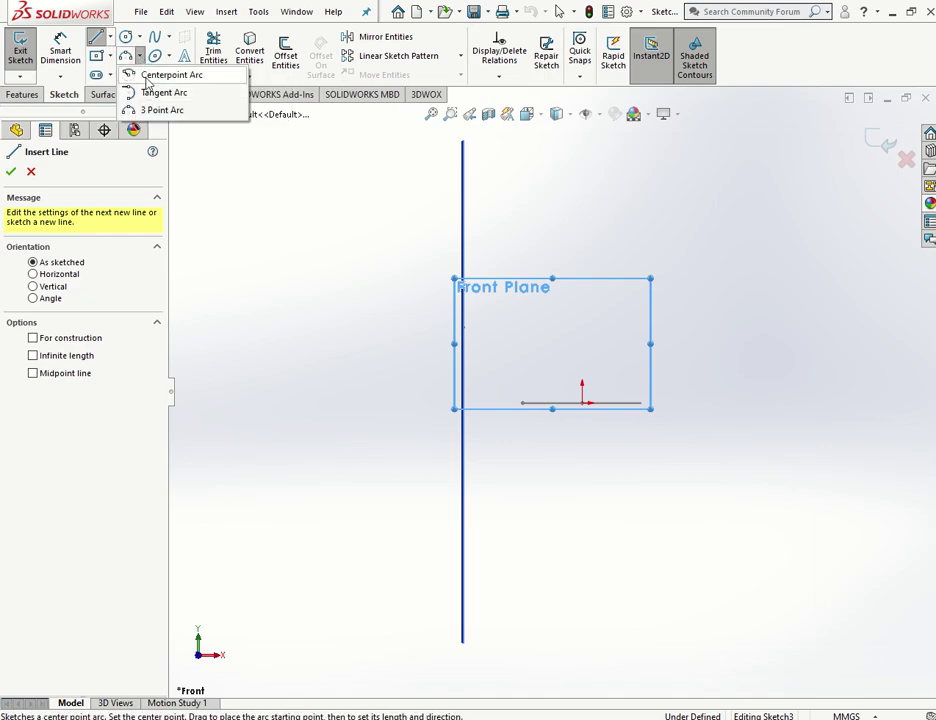
{"action": "left_click", "coordinate": [150, 110]}
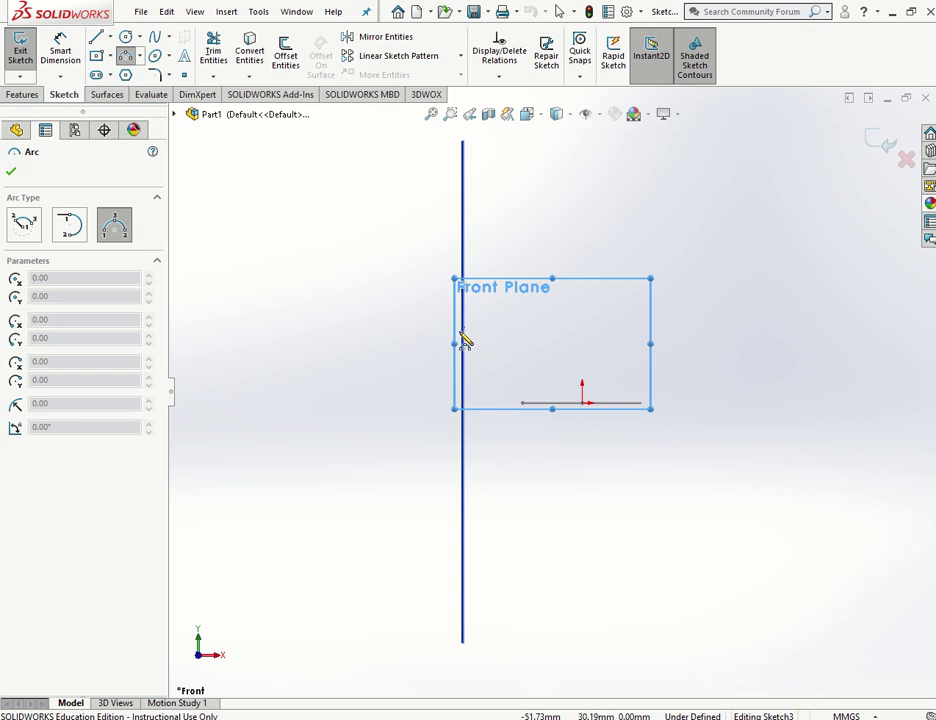
{"action": "middle_click_drag", "start_coordinate": [469, 339], "coordinate": [458, 341]}
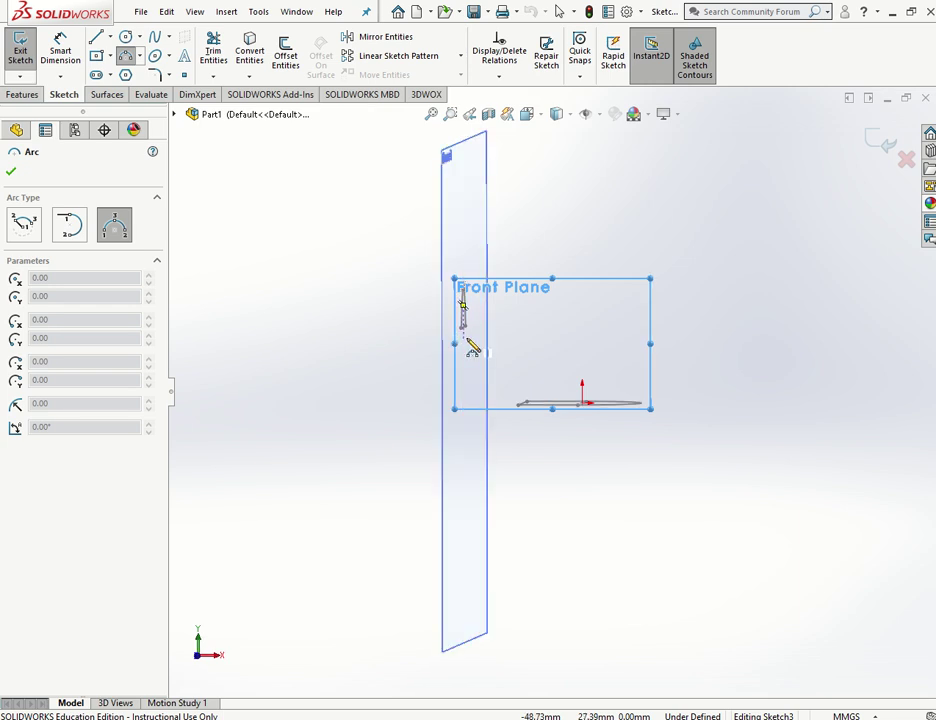
{"action": "key", "text": "space"}
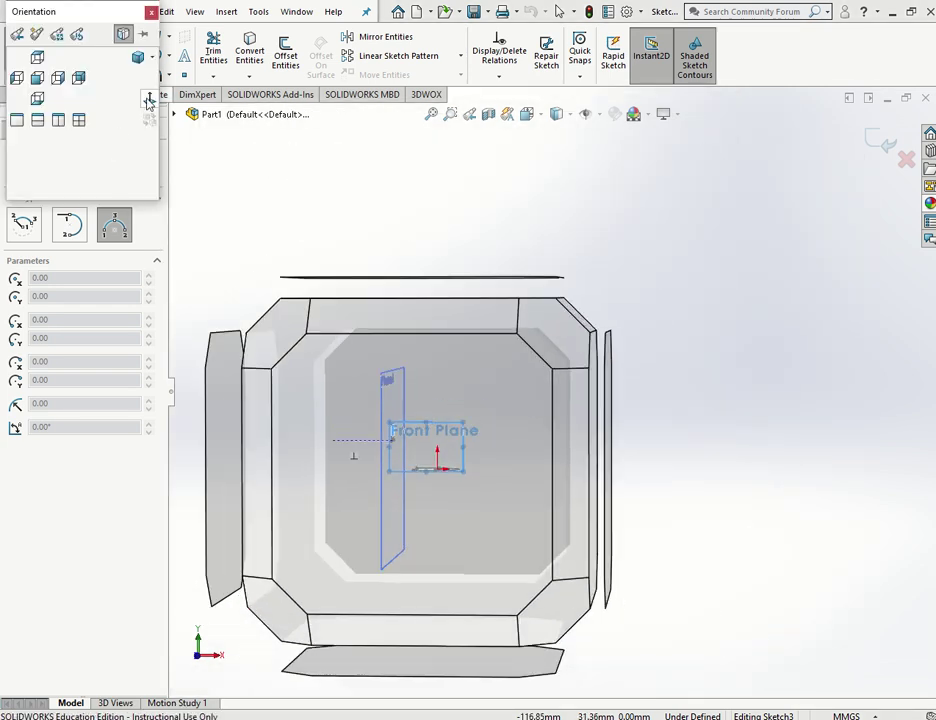
{"action": "left_click", "coordinate": [526, 371]}
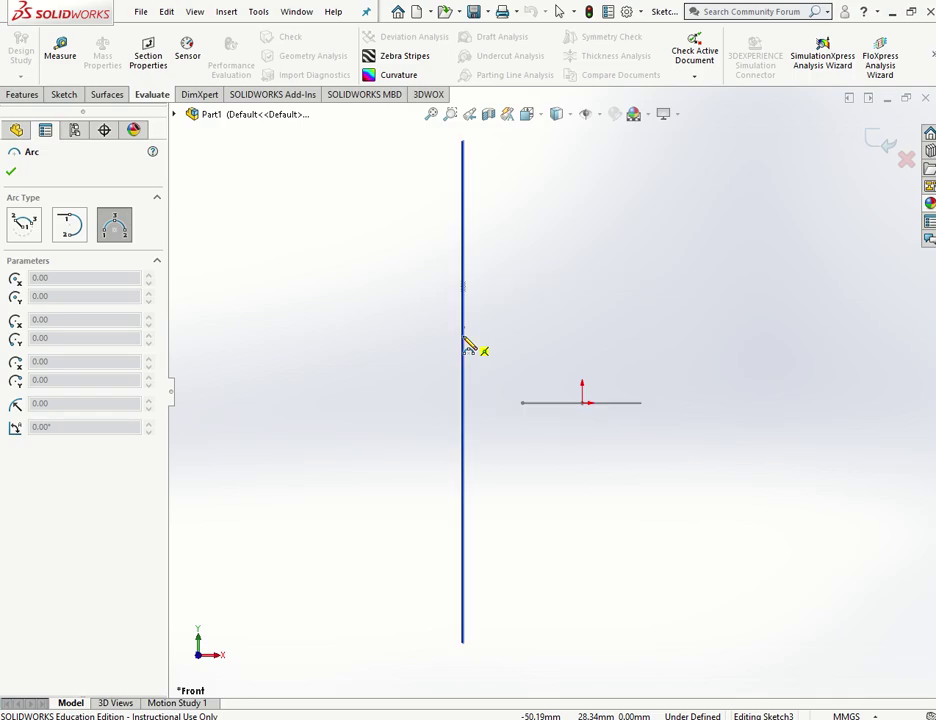
{"action": "left_click", "coordinate": [464, 336]}
{"action": "left_click", "coordinate": [510, 402]}
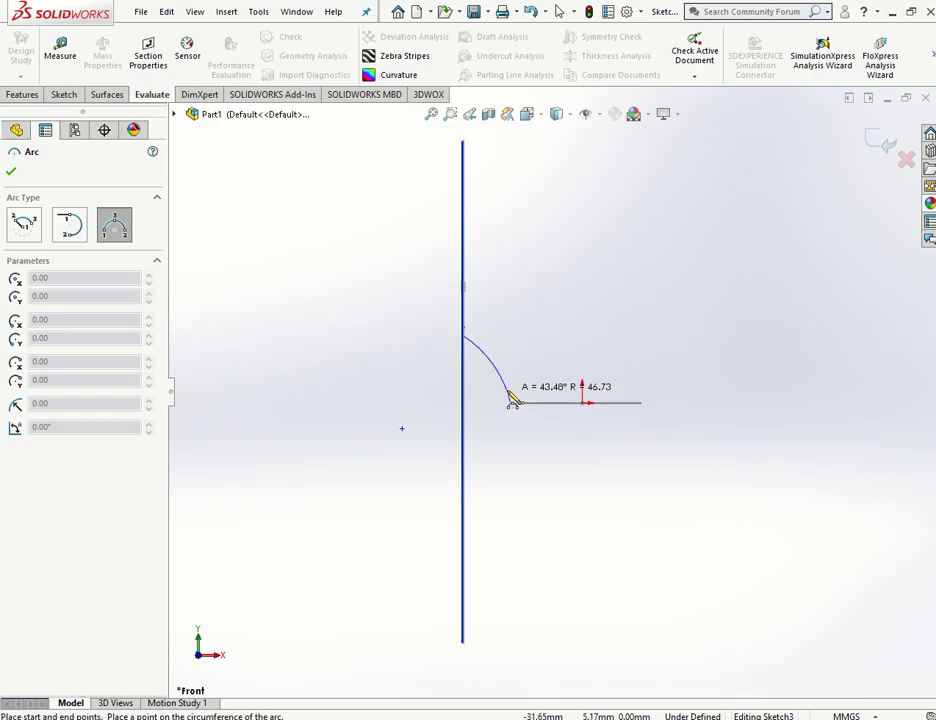
{"action": "left_click", "coordinate": [509, 382]}
{"action": "key", "text": "Escape"}
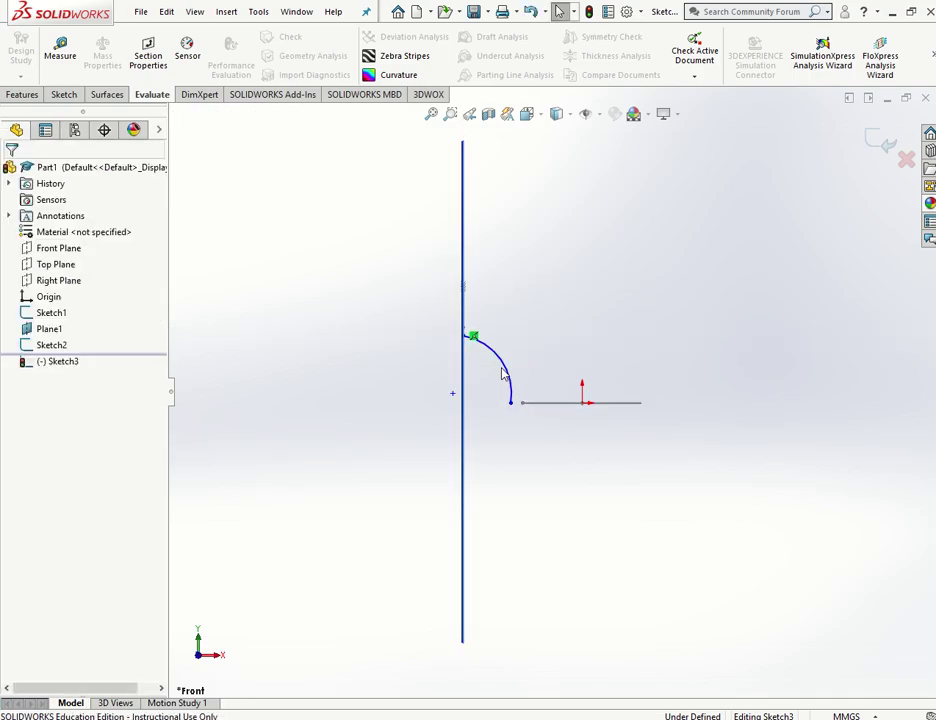
Step: Make the arc's centre horizontal with its lower endpoint and vertical with its upper endpoint
{"action": "left_click", "coordinate": [453, 394]}
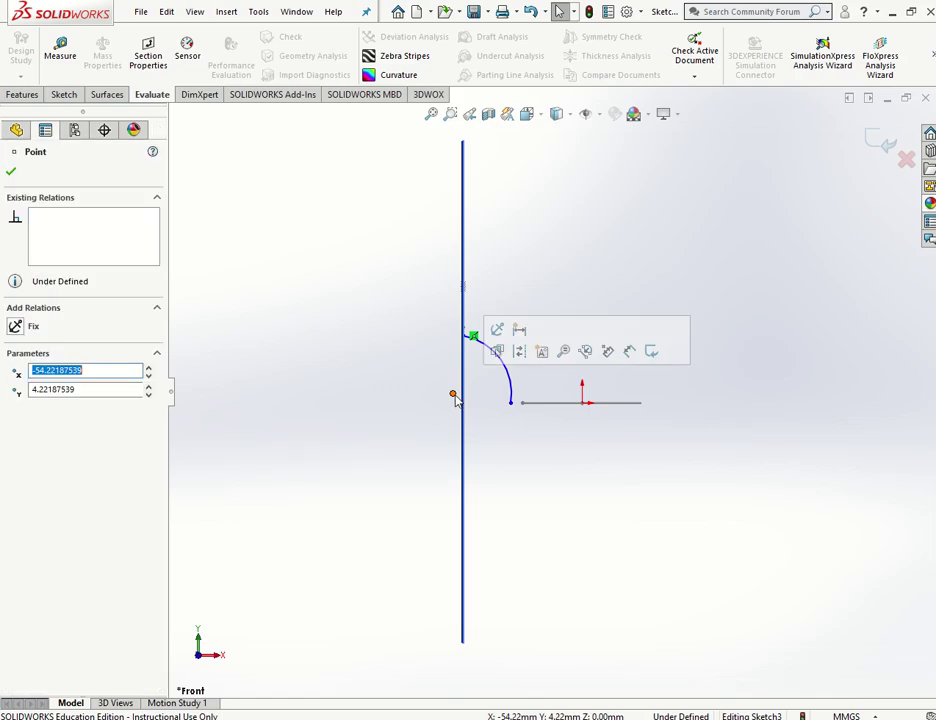
{"action": "left_click", "coordinate": [510, 405], "text": "ctrl"}
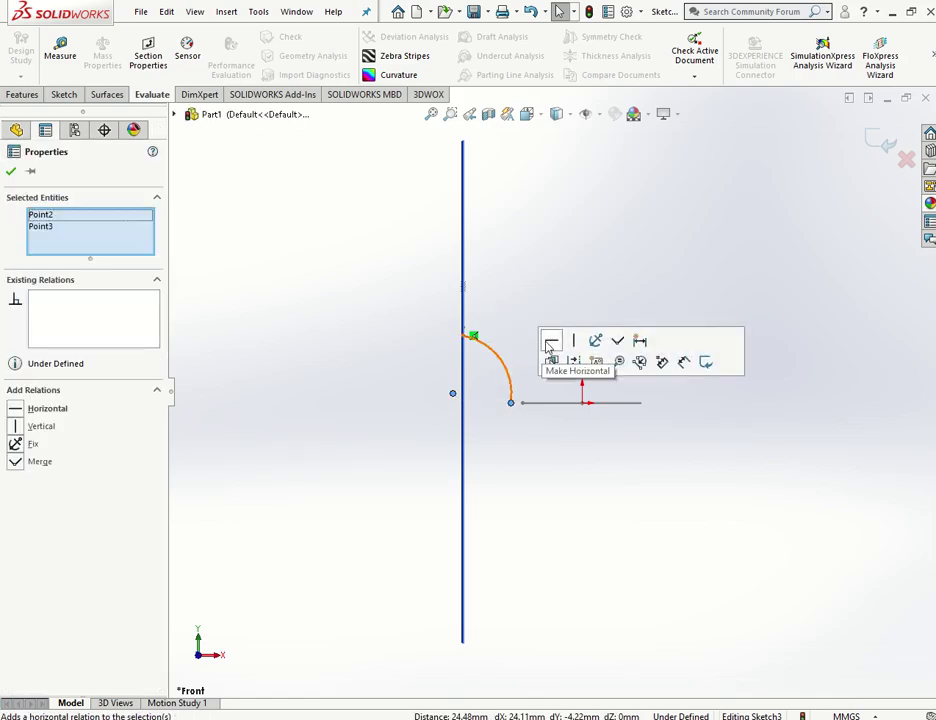
{"action": "left_click", "coordinate": [550, 361]}
{"action": "key", "text": "Escape"}
{"action": "left_click", "coordinate": [453, 394]}
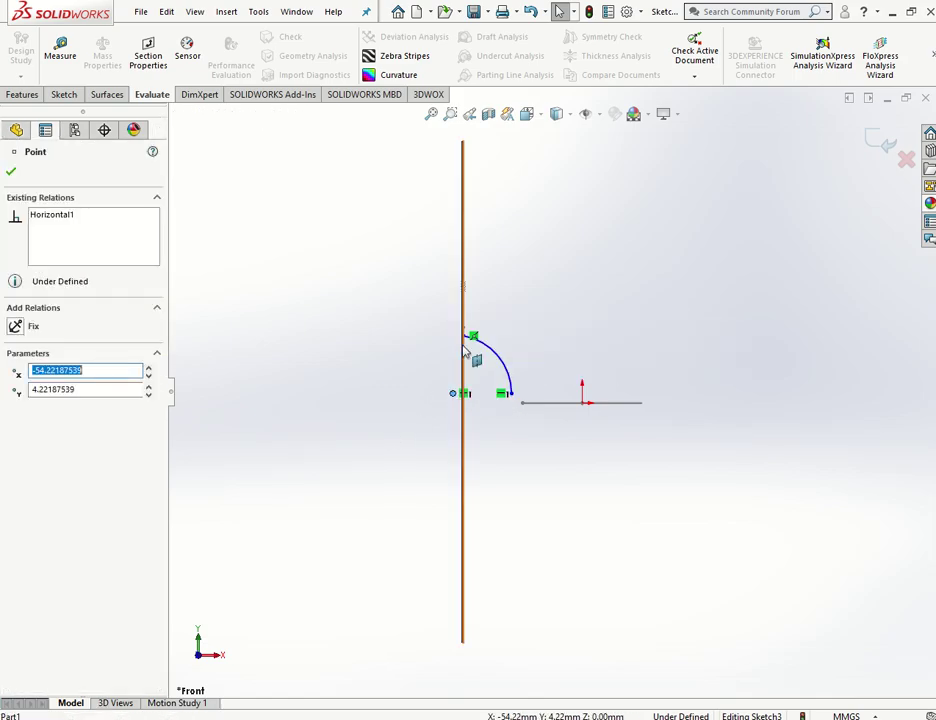
{"action": "left_click", "coordinate": [470, 335], "text": "ctrl"}
{"action": "left_click", "coordinate": [527, 272]}
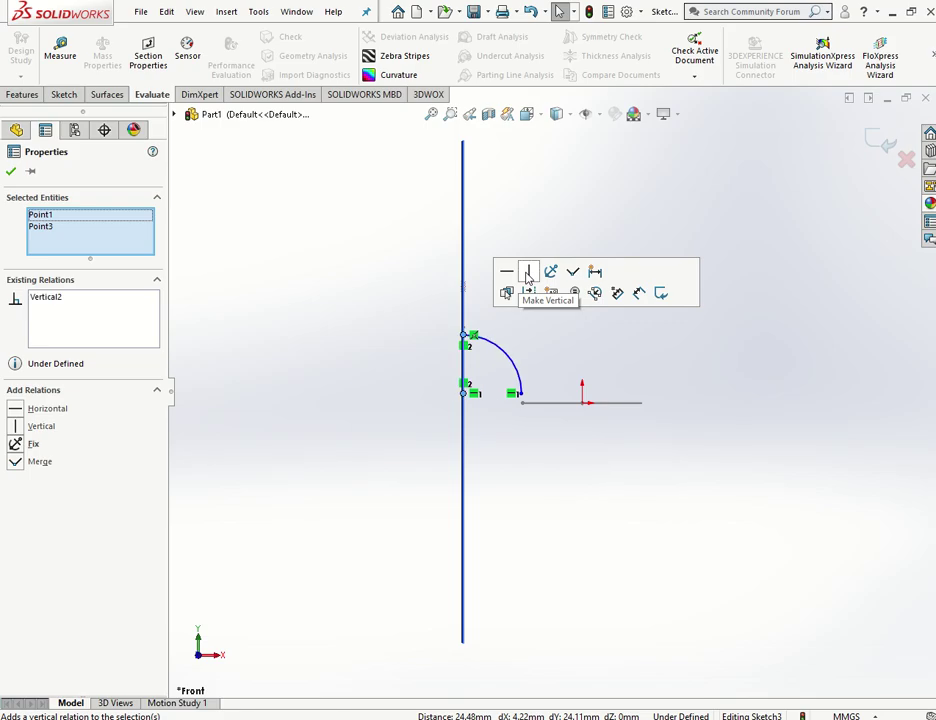
{"action": "key", "text": "Escape"}
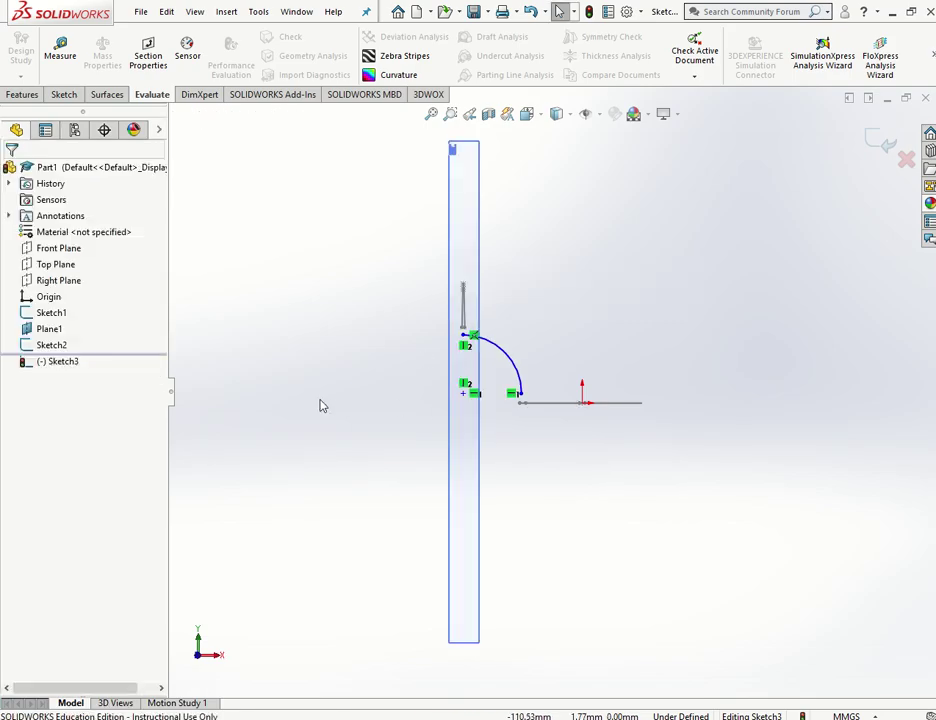
Step: Add a pierce relation between the arc's upper endpoint and the straight line closing the parabola profile
{"action": "scroll", "coordinate": [530, 355], "scroll_direction": "down", "scroll_amount": 2}
{"action": "middle_click_drag", "start_coordinate": [522, 360], "coordinate": [464, 372]}
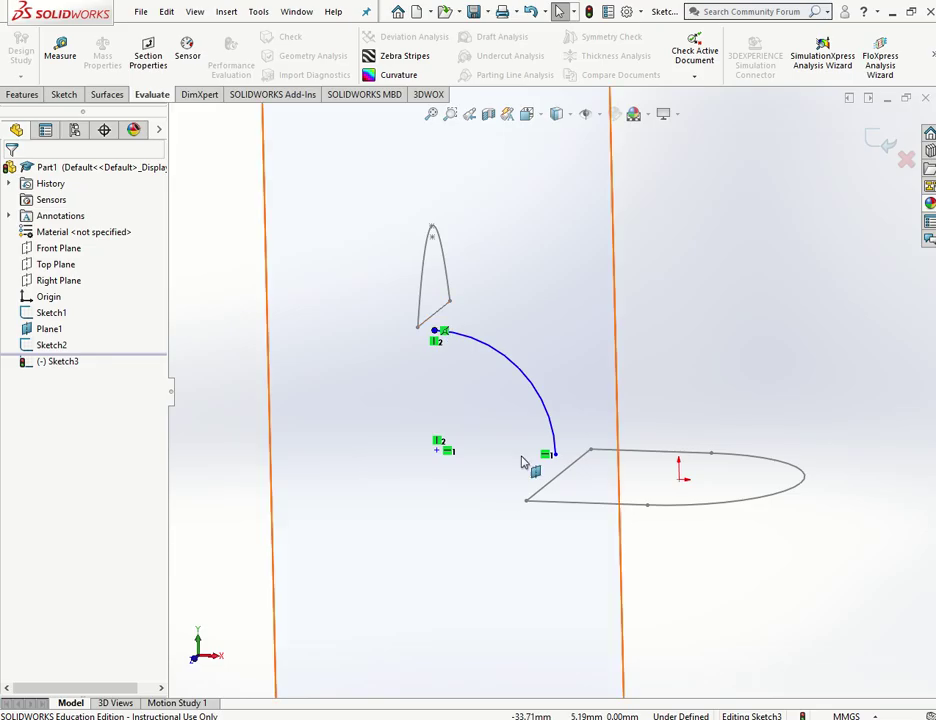
{"action": "left_click", "coordinate": [436, 336]}
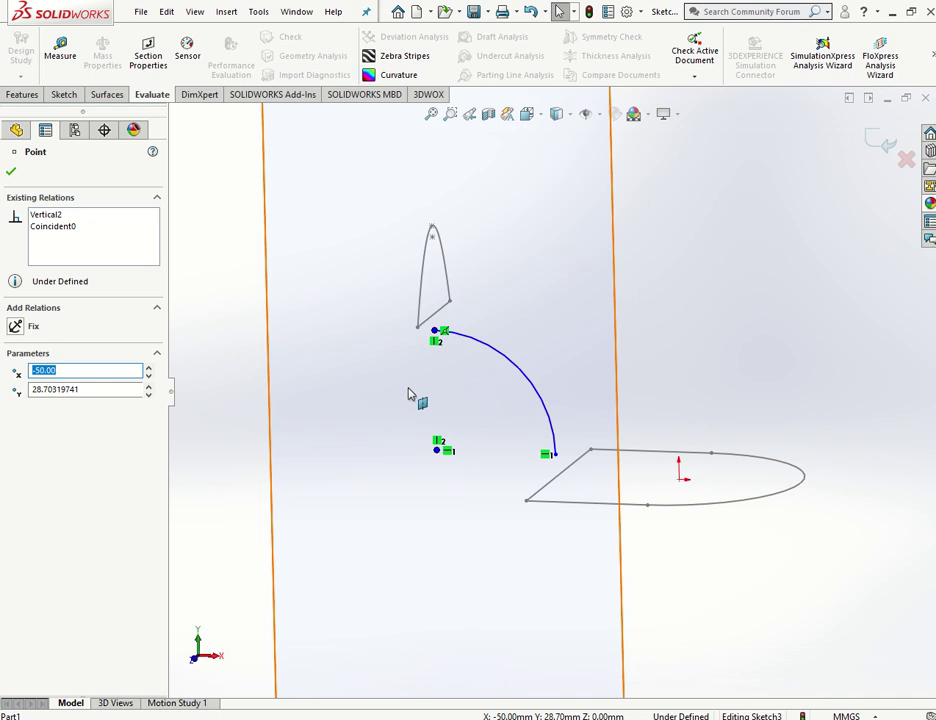
{"action": "left_click", "coordinate": [432, 318], "text": "ctrl"}
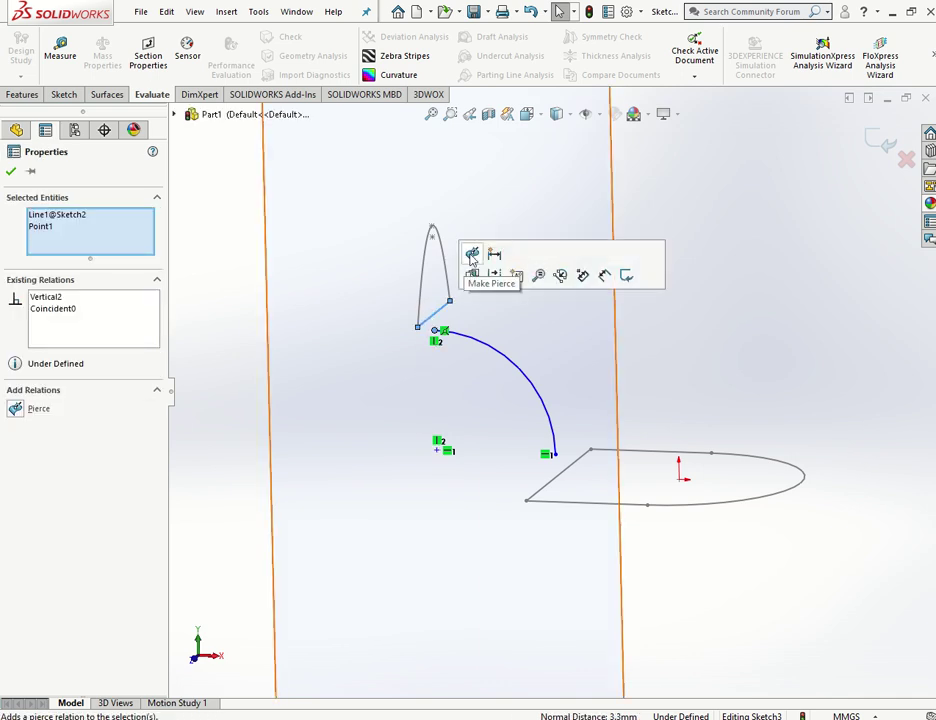
{"action": "left_click", "coordinate": [471, 256]}
{"action": "left_click", "coordinate": [253, 463]}
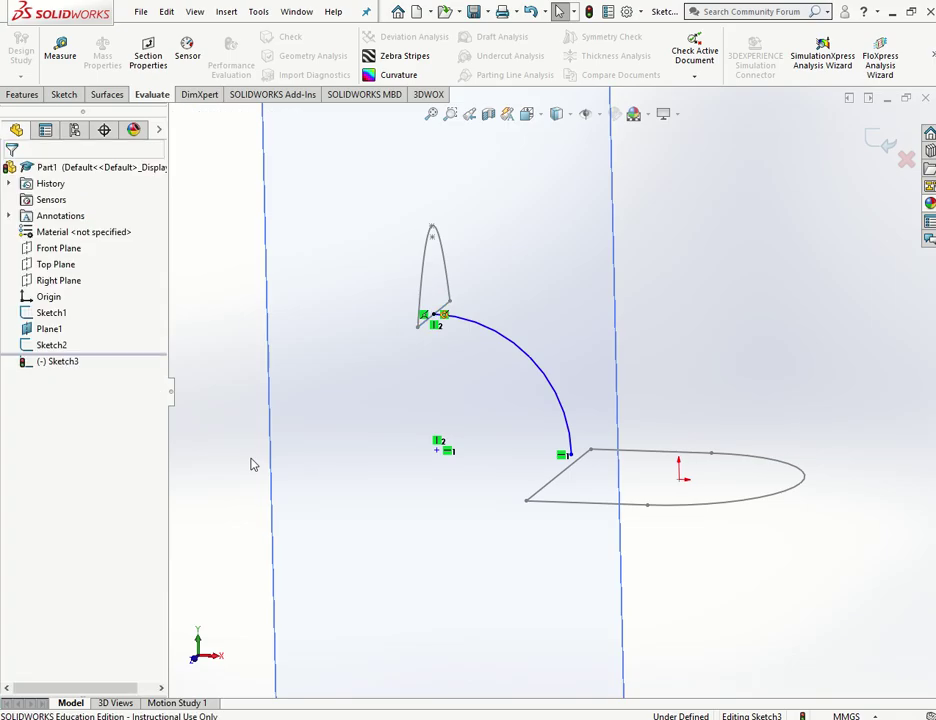
Step: Try a pierce relation between the arc's lower endpoint and the D-shaped profile's straight edge, and delete that relation again
{"action": "left_click", "coordinate": [572, 456]}
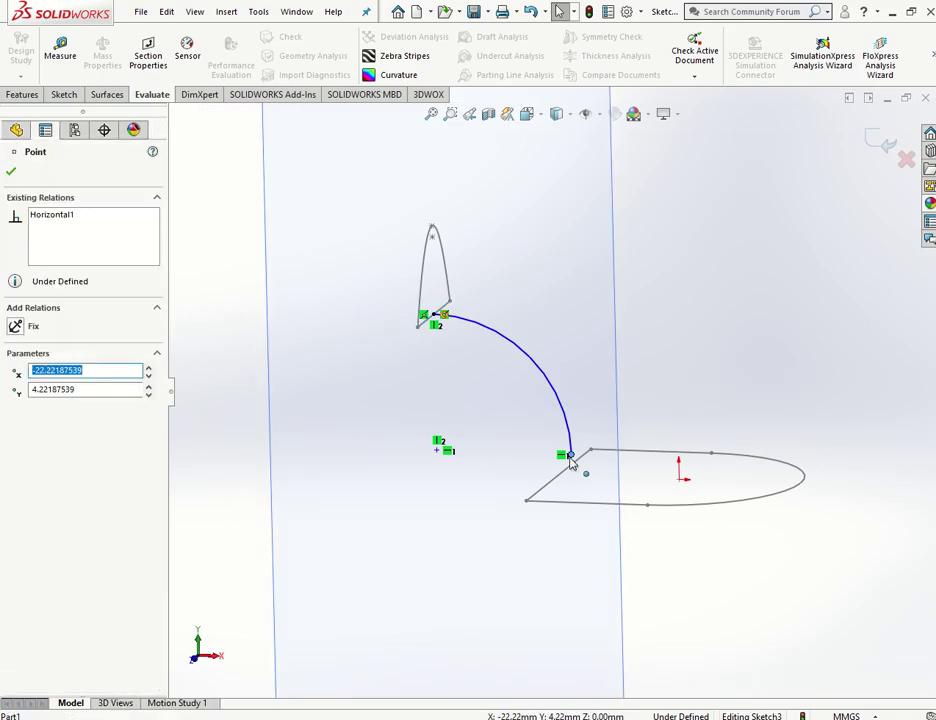
{"action": "left_click", "coordinate": [567, 473], "text": "ctrl"}
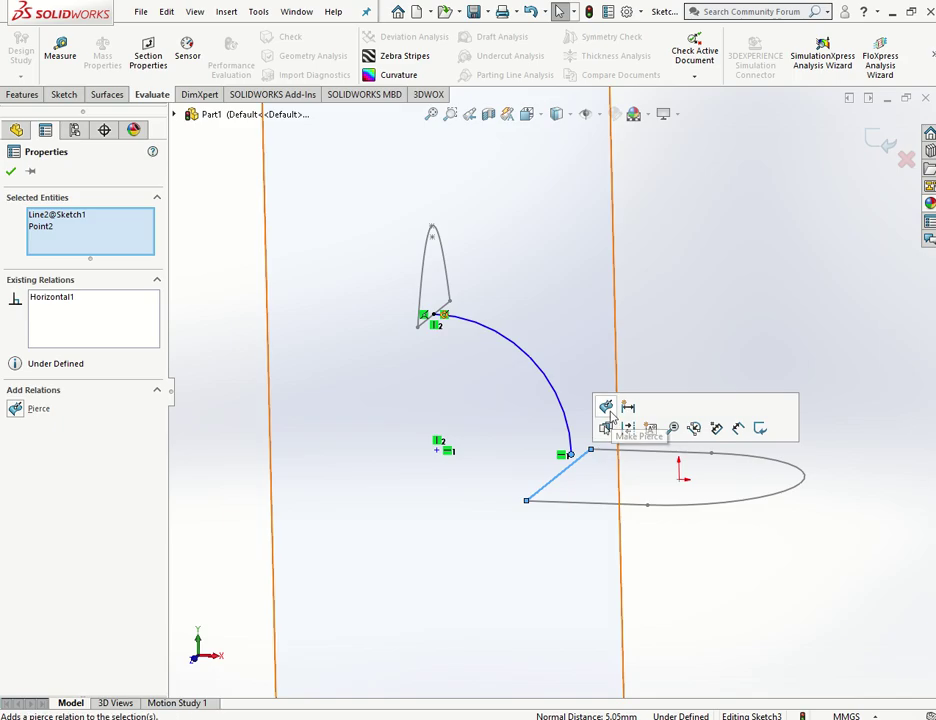
{"action": "left_click", "coordinate": [606, 428]}
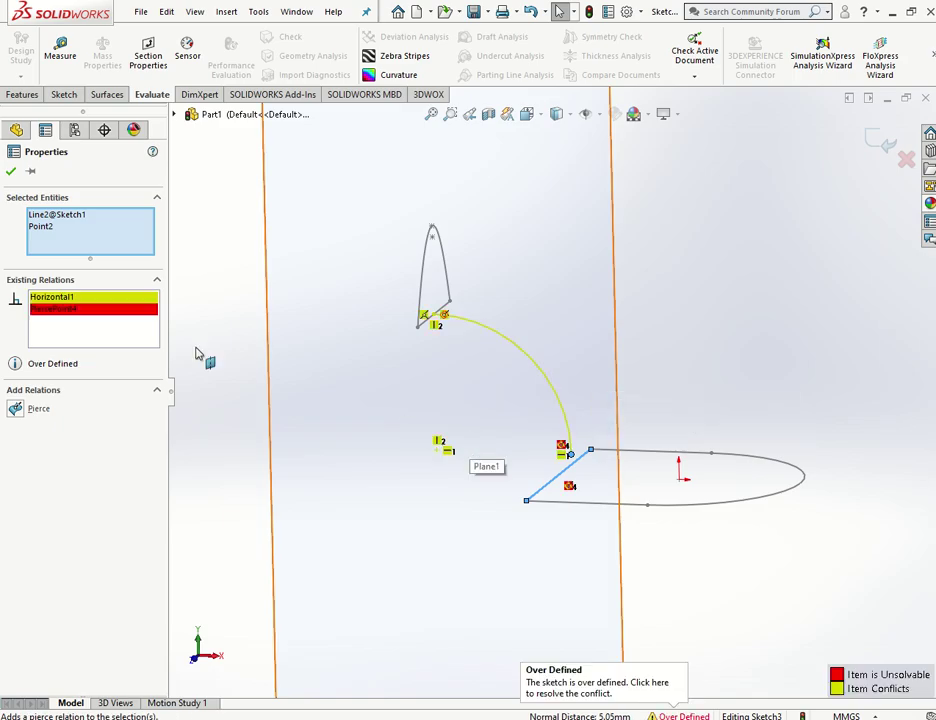
{"action": "left_click", "coordinate": [88, 309]}
{"action": "key", "text": "Delete"}
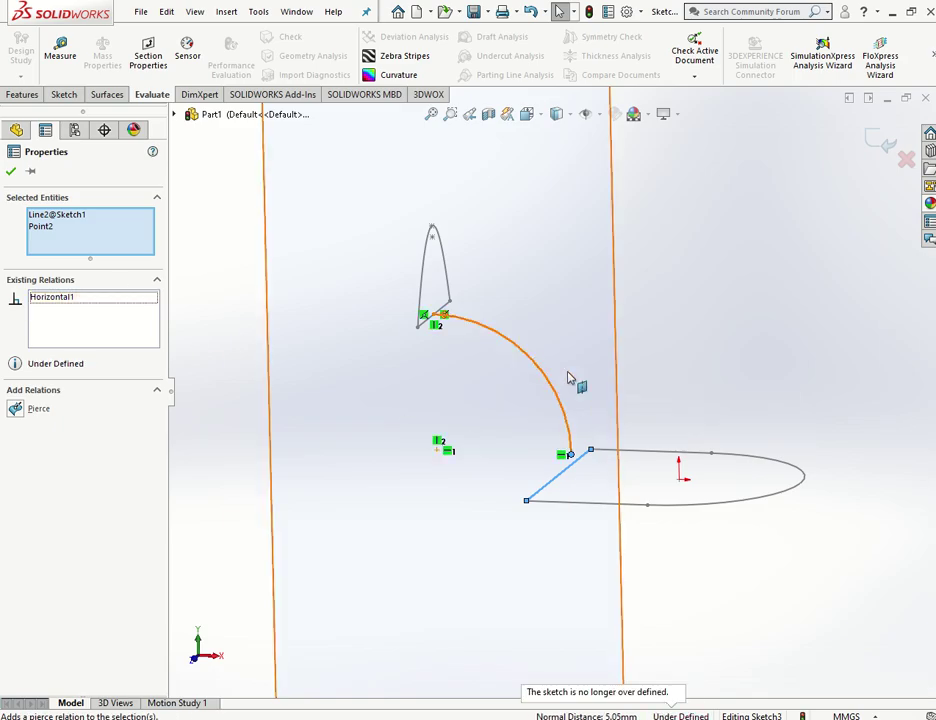
{"action": "left_click", "coordinate": [11, 172]}
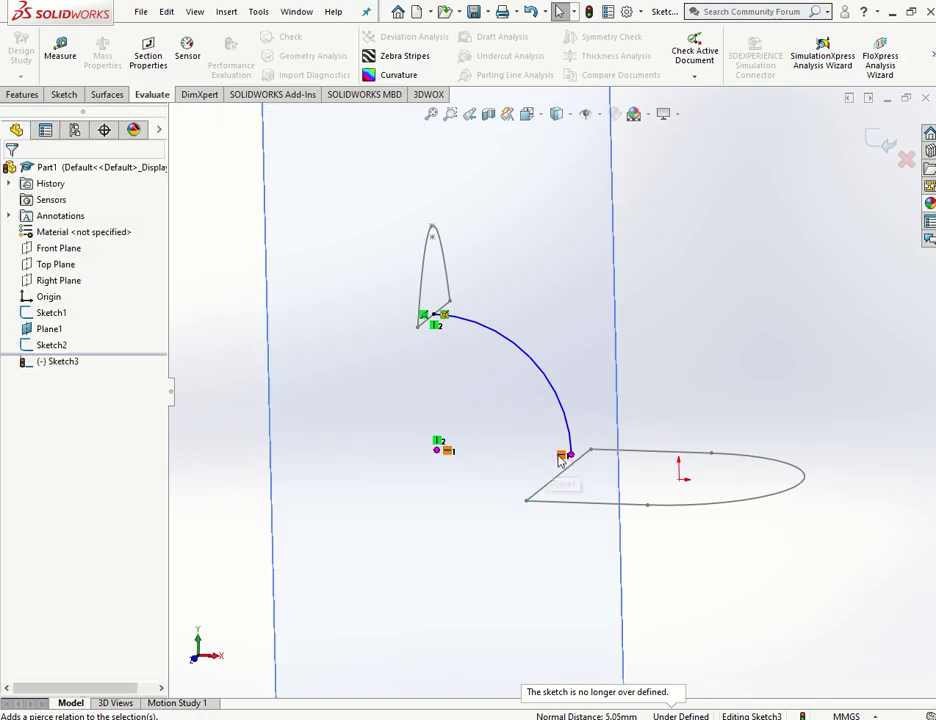
Step: Replace the horizontal relation at the arc's lower endpoint with a pierce relation to the D-shaped profile's straight edge, and exit the sketch
{"action": "left_click", "coordinate": [447, 454]}
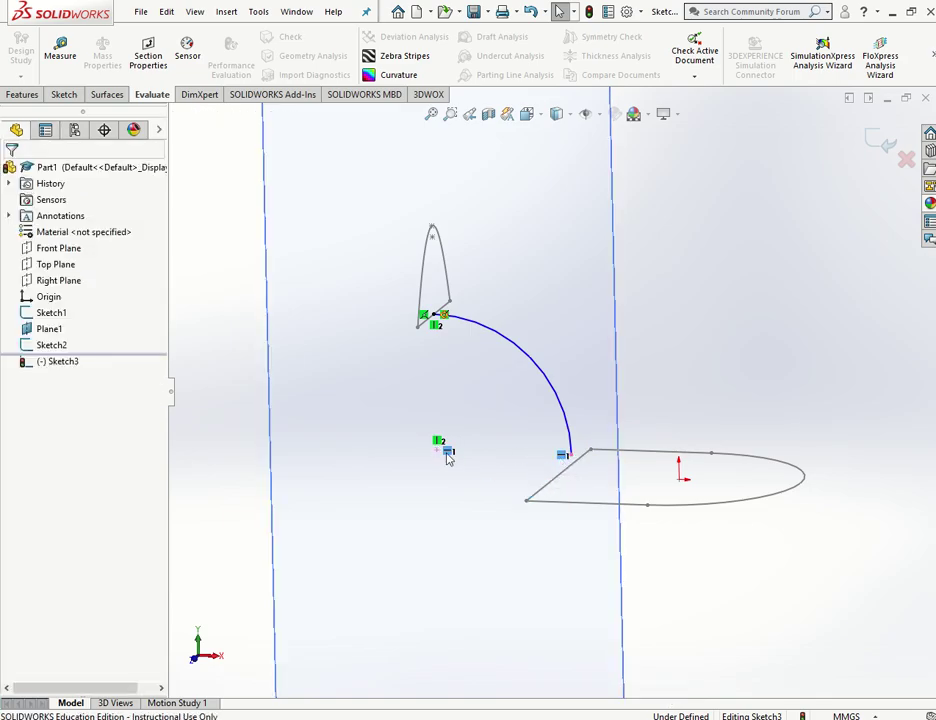
{"action": "key", "text": "Delete"}
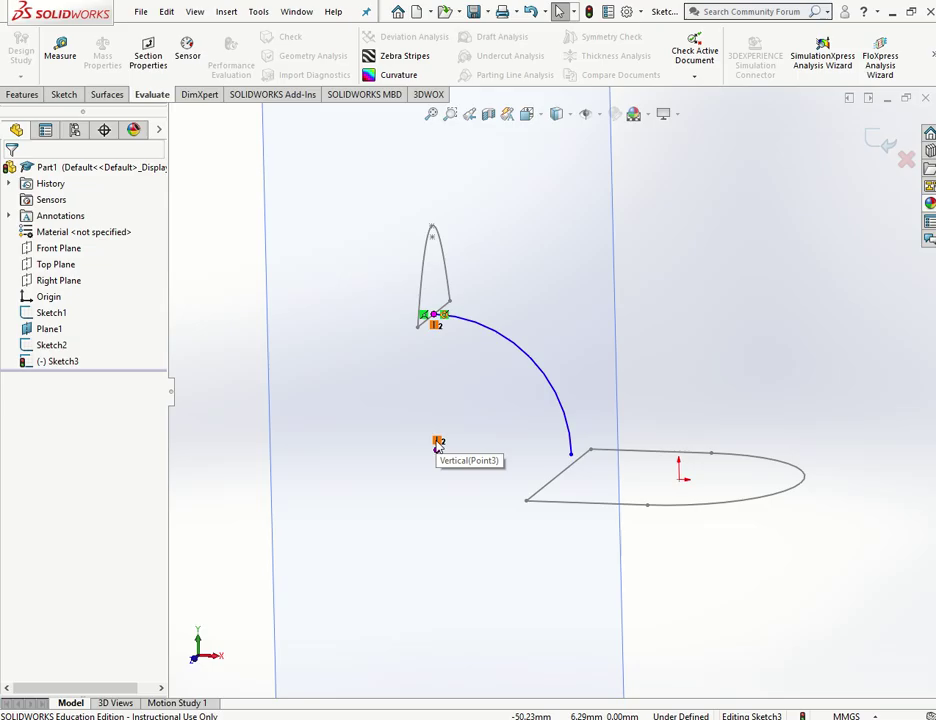
{"action": "left_click", "coordinate": [570, 456]}
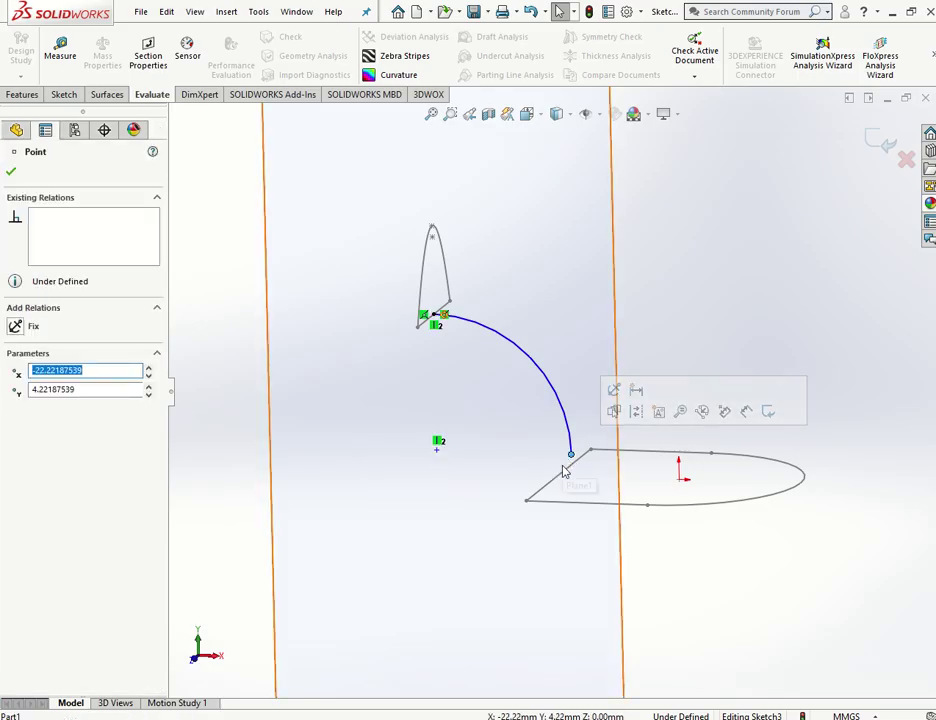
{"action": "left_click", "coordinate": [558, 474], "text": "ctrl"}
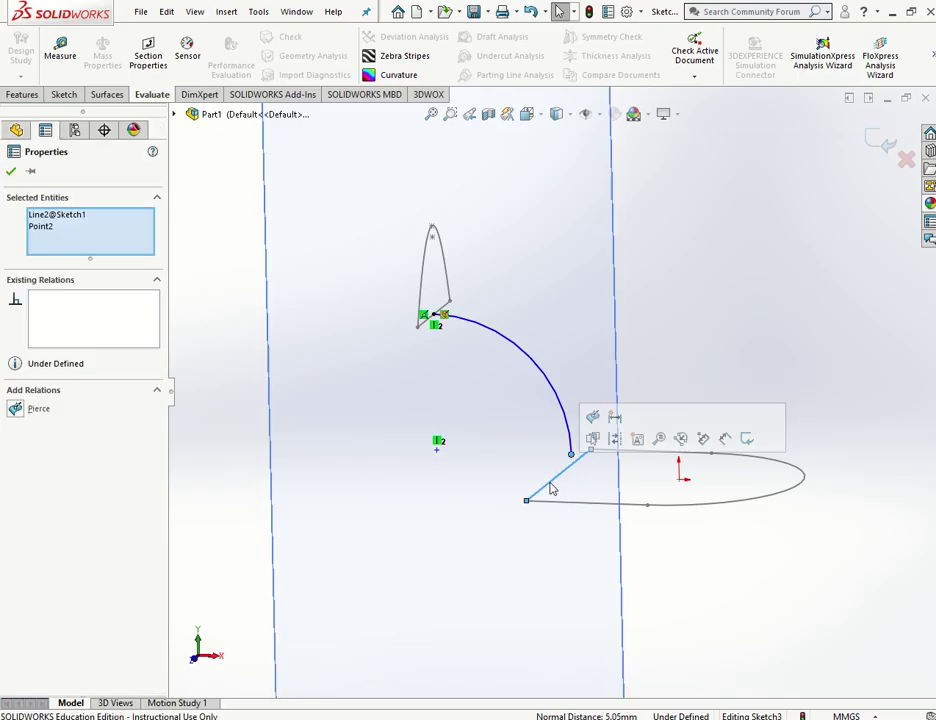
{"action": "left_click", "coordinate": [593, 418]}
{"action": "left_click", "coordinate": [261, 451]}
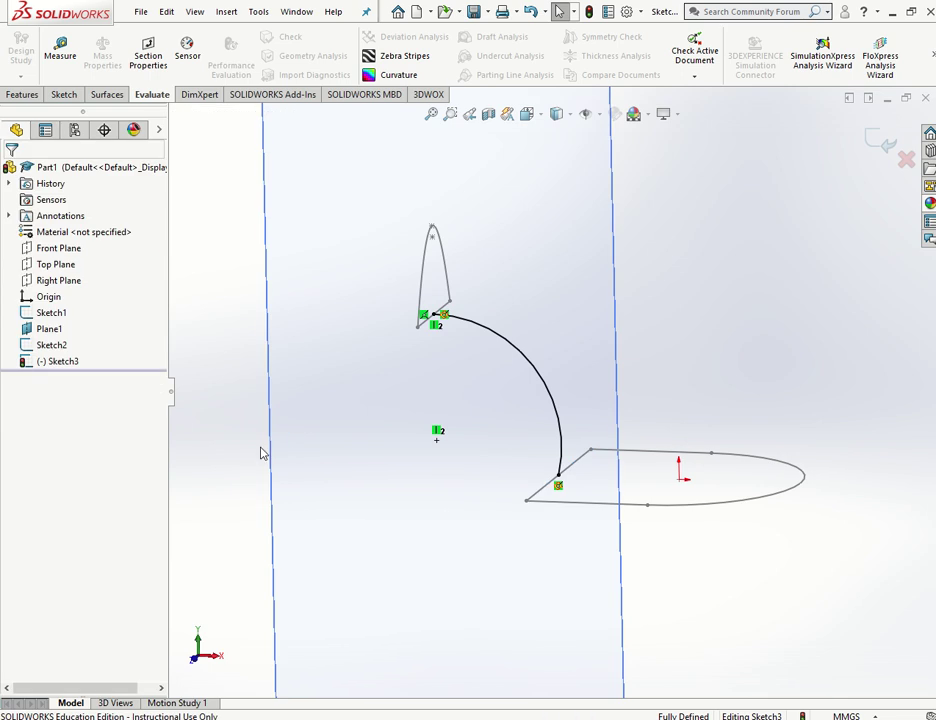
{"action": "mouse_move", "coordinate": [489, 468]}
{"action": "middle_mouse_down"}
{"action": "mouse_move", "coordinate": [512, 441]}
{"action": "mouse_move", "coordinate": [503, 430]}
{"action": "mouse_move", "coordinate": [506, 438]}
{"action": "middle_mouse_up"}
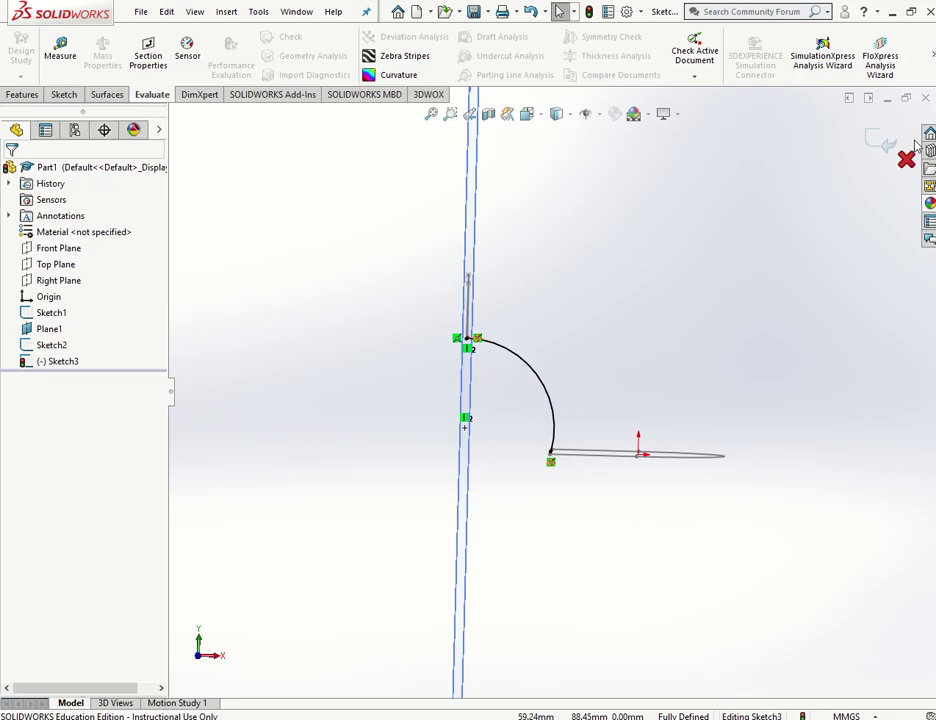
{"action": "left_click", "coordinate": [881, 148]}
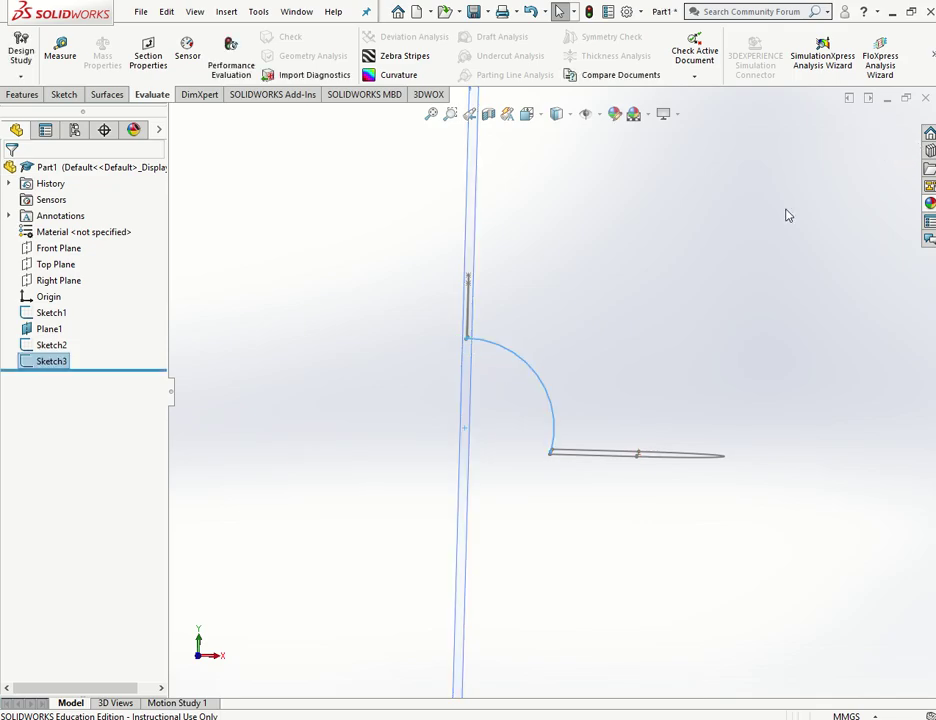
Step: Rename the arc's sketch as Guide curve 1 and the parabola profile's sketch as Front nozzle sketch
{"action": "left_click", "coordinate": [59, 363]}
{"action": "left_click", "coordinate": [59, 363]}
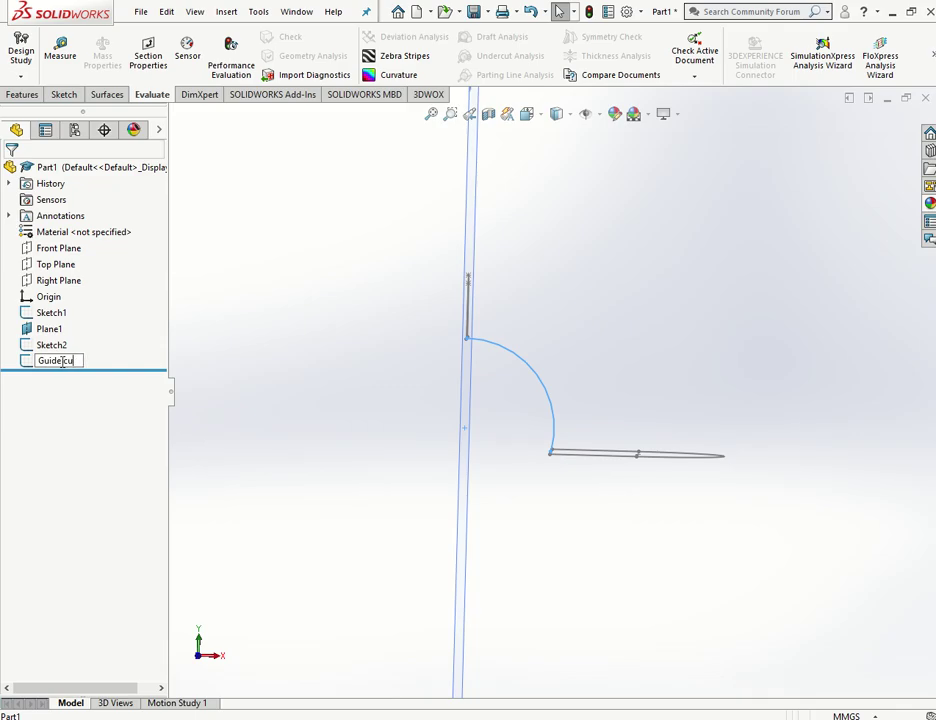
{"action": "key", "text": "Return"}
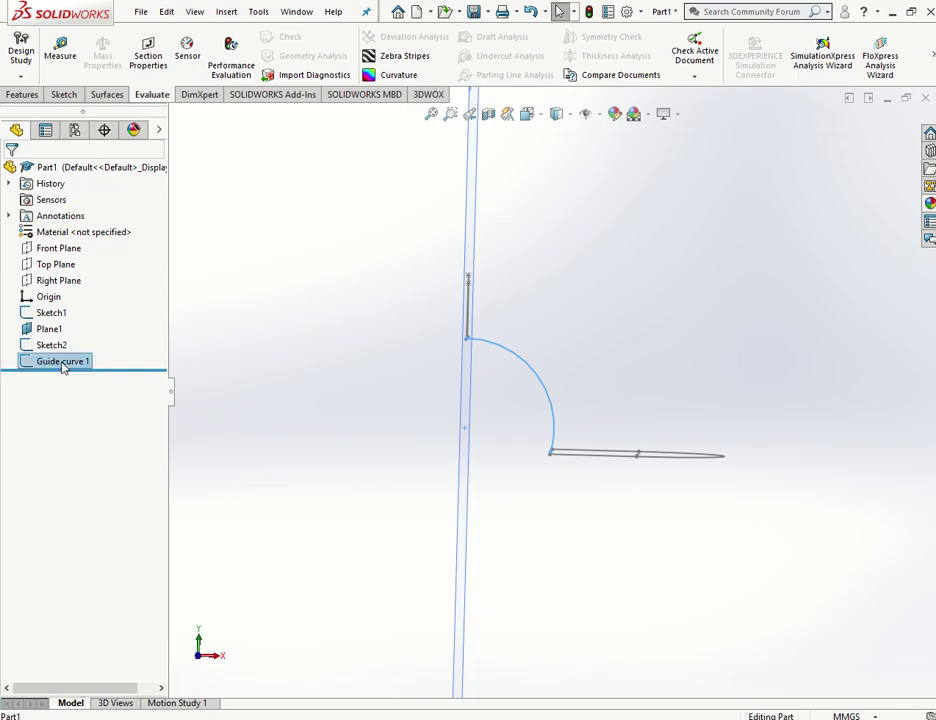
{"action": "left_click", "coordinate": [55, 345]}
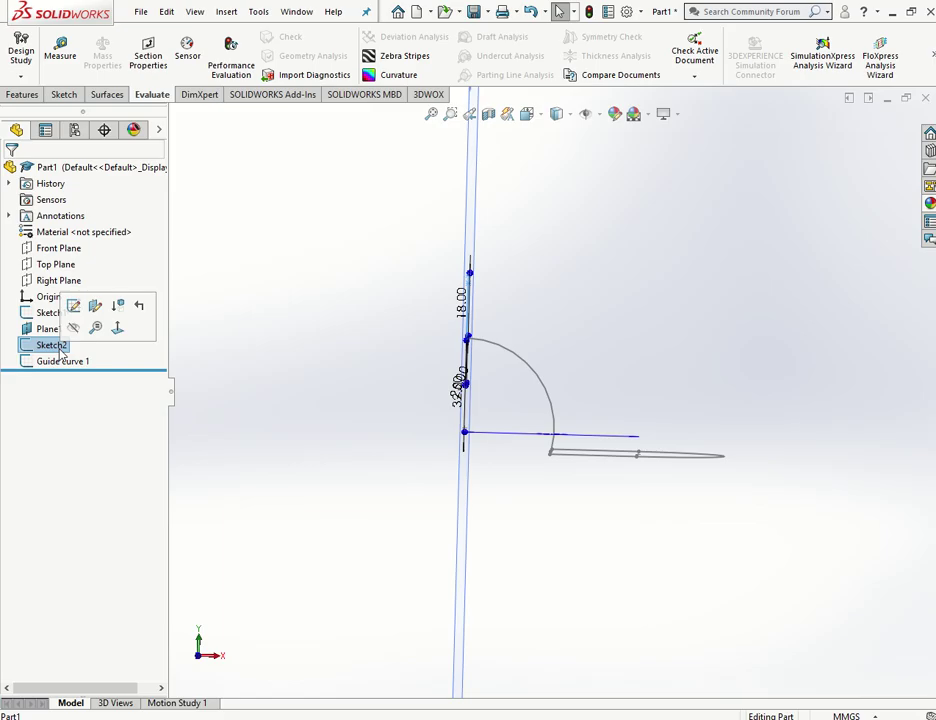
{"action": "left_click", "coordinate": [55, 345]}
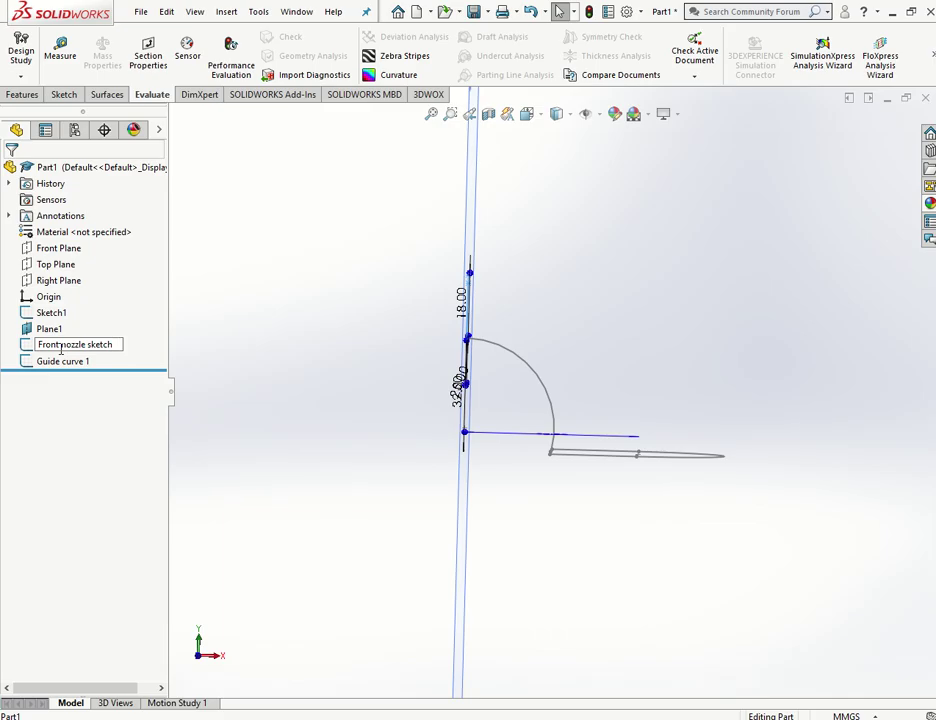
{"action": "key", "text": "Return"}
Step: Rename the D-shaped profile's sketch as Nozzle base
{"action": "left_click", "coordinate": [51, 313]}
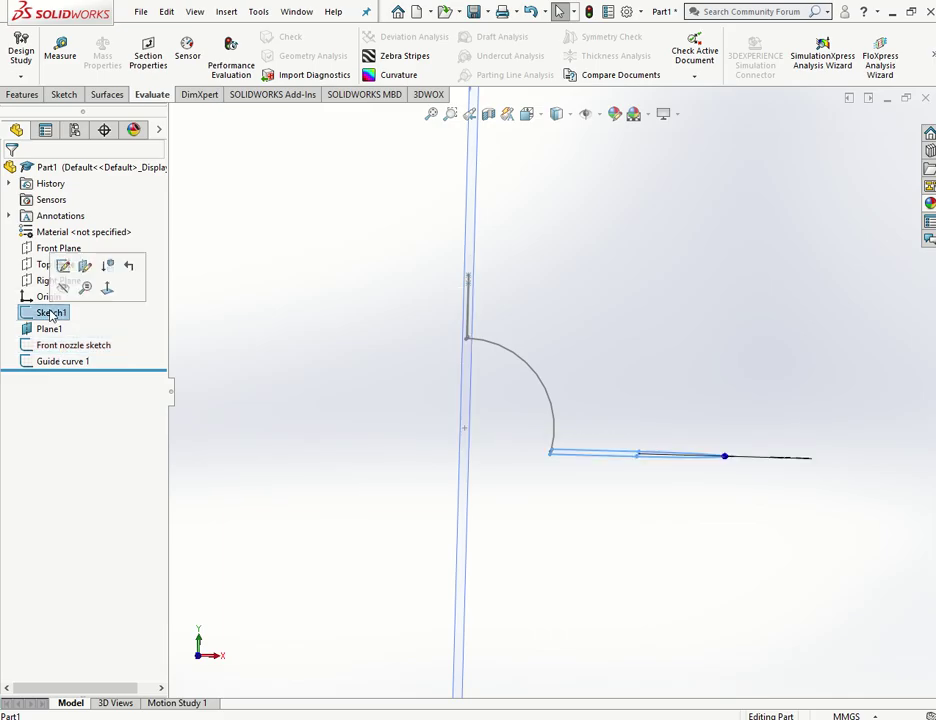
{"action": "left_click", "coordinate": [51, 313]}
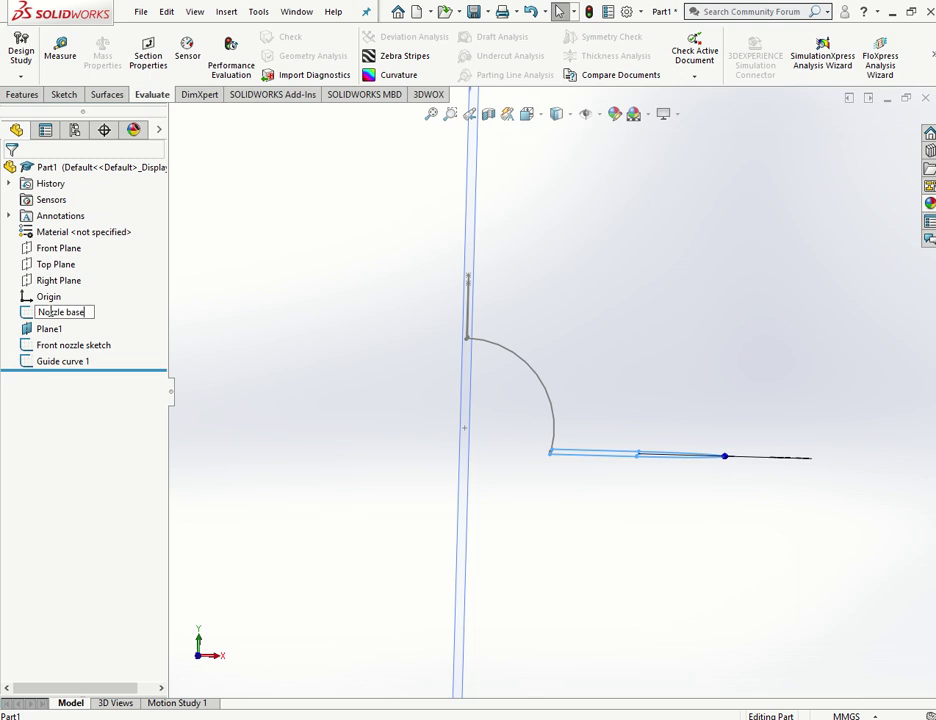
{"action": "key", "text": "Return"}
Step: Start a new sketch on the Front Plane and orient the view normal to it
{"action": "middle_click_drag", "start_coordinate": [627, 453], "coordinate": [600, 463]}
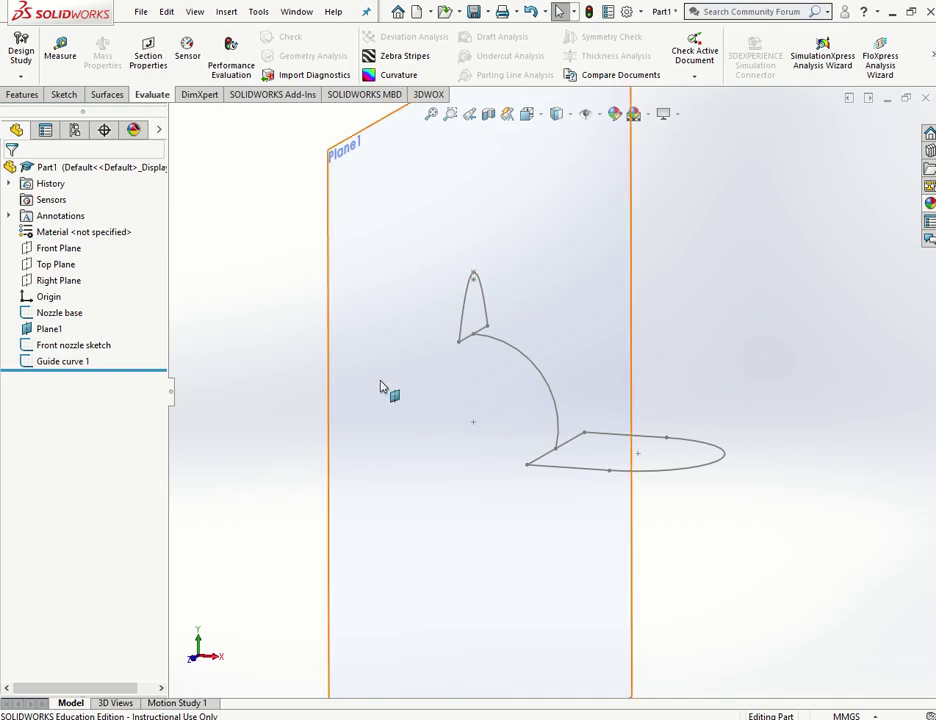
{"action": "left_click", "coordinate": [46, 249]}
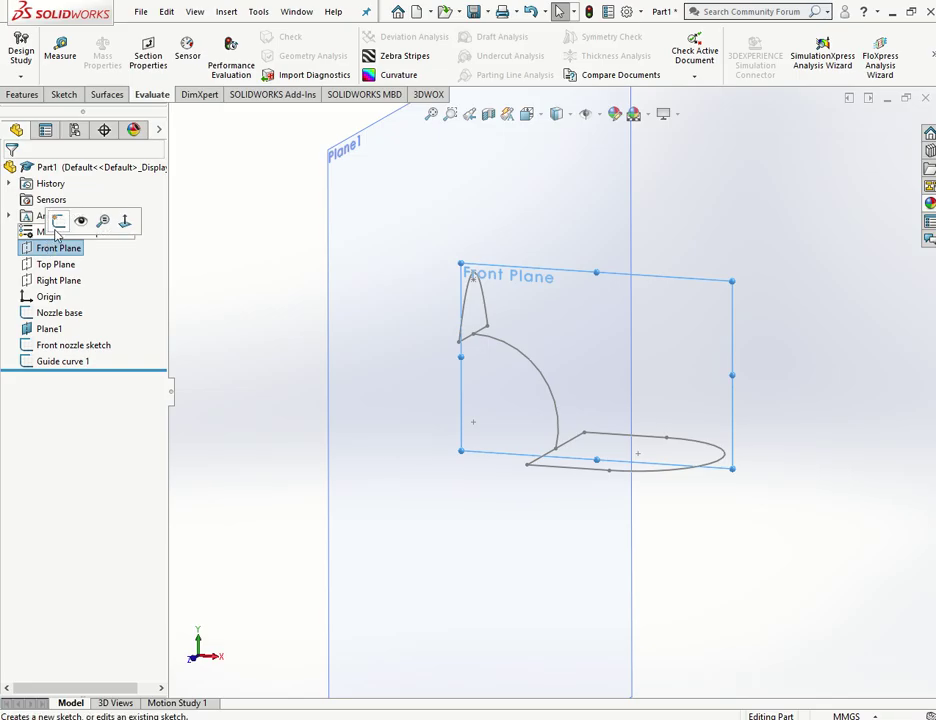
{"action": "left_click", "coordinate": [59, 221]}
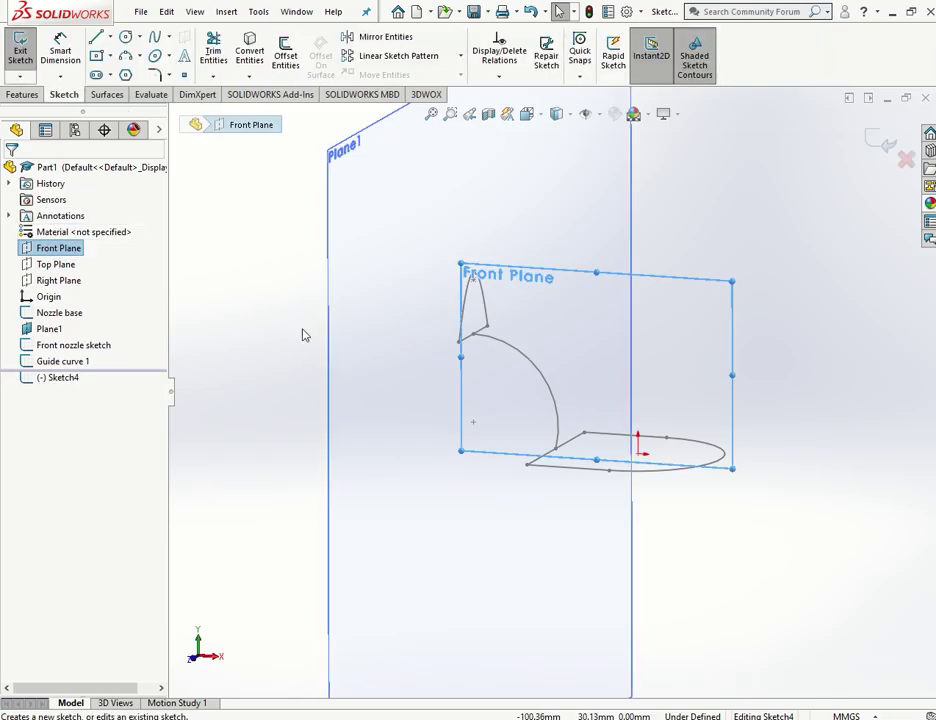
{"action": "key", "text": "space"}
{"action": "left_click", "coordinate": [148, 100]}
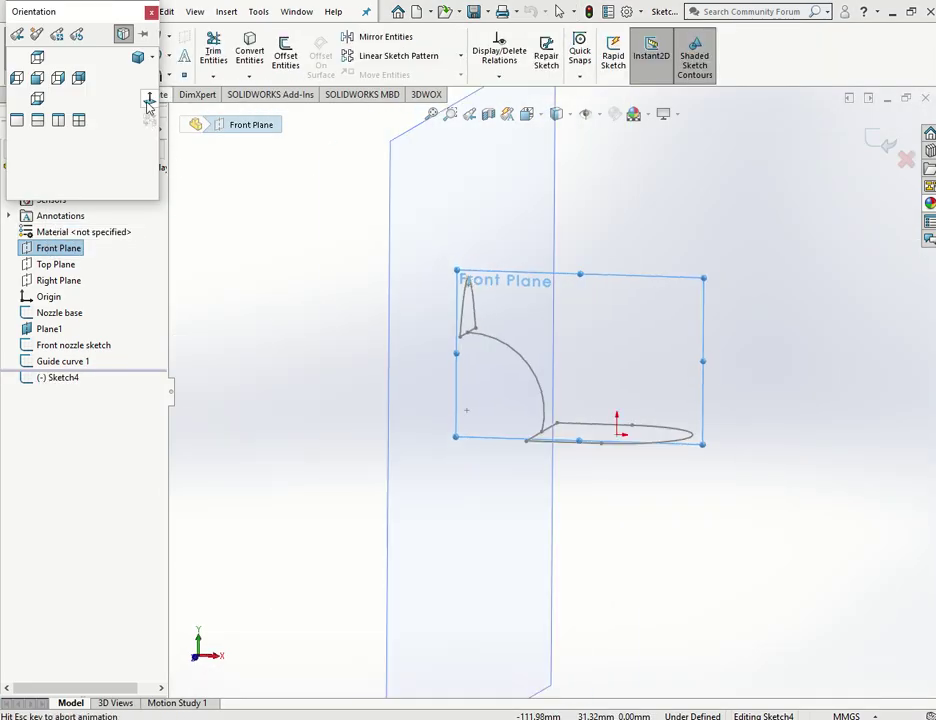
{"action": "left_click", "coordinate": [148, 99]}
Step: Draw a four-point spline from above the parabola's tip through about (50, 43) and (18, 21) to about (30, 0) mm
{"action": "left_click", "coordinate": [64, 94]}
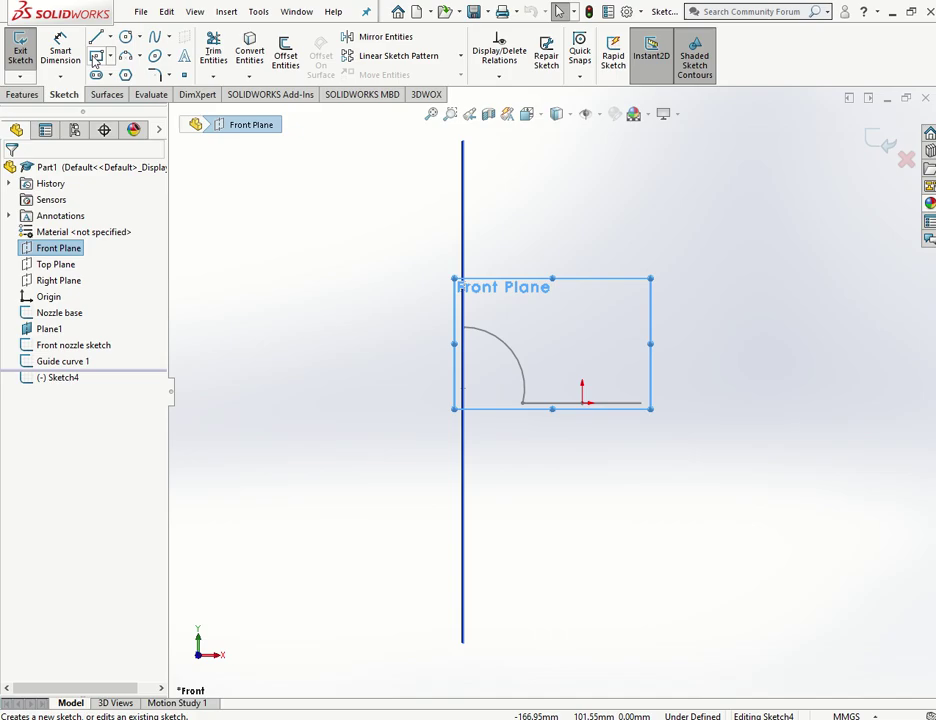
{"action": "left_click", "coordinate": [160, 38]}
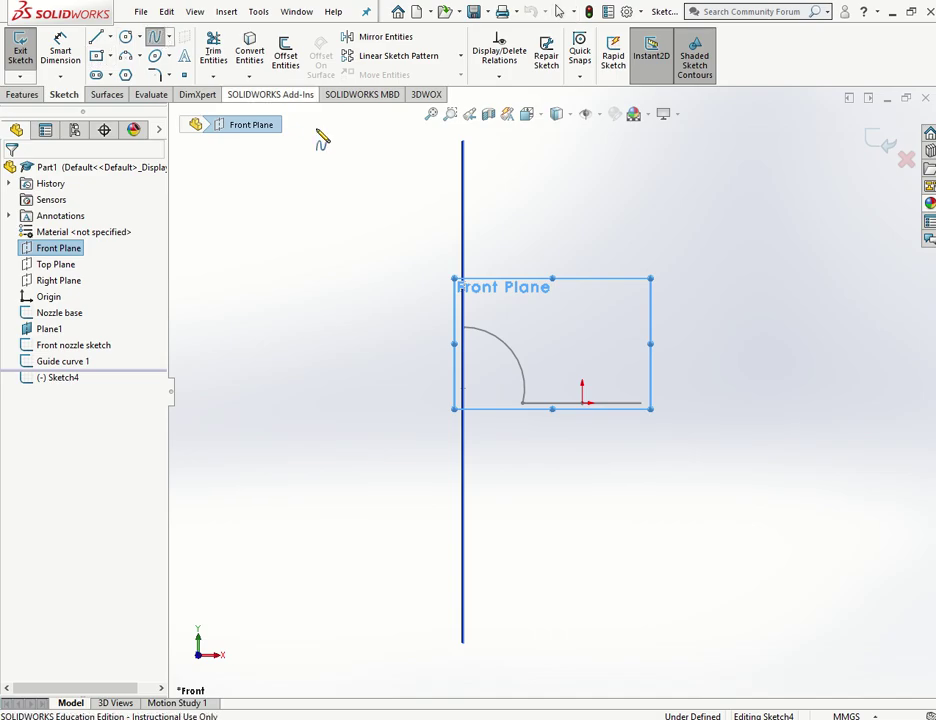
{"action": "left_click", "coordinate": [463, 278]}
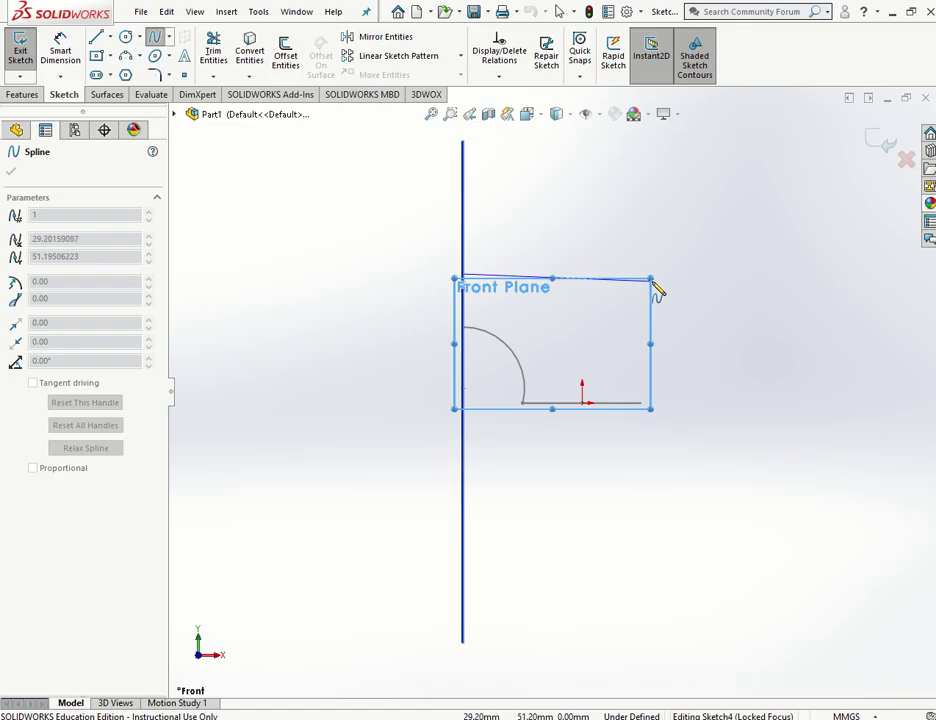
{"action": "left_click", "coordinate": [700, 300]}
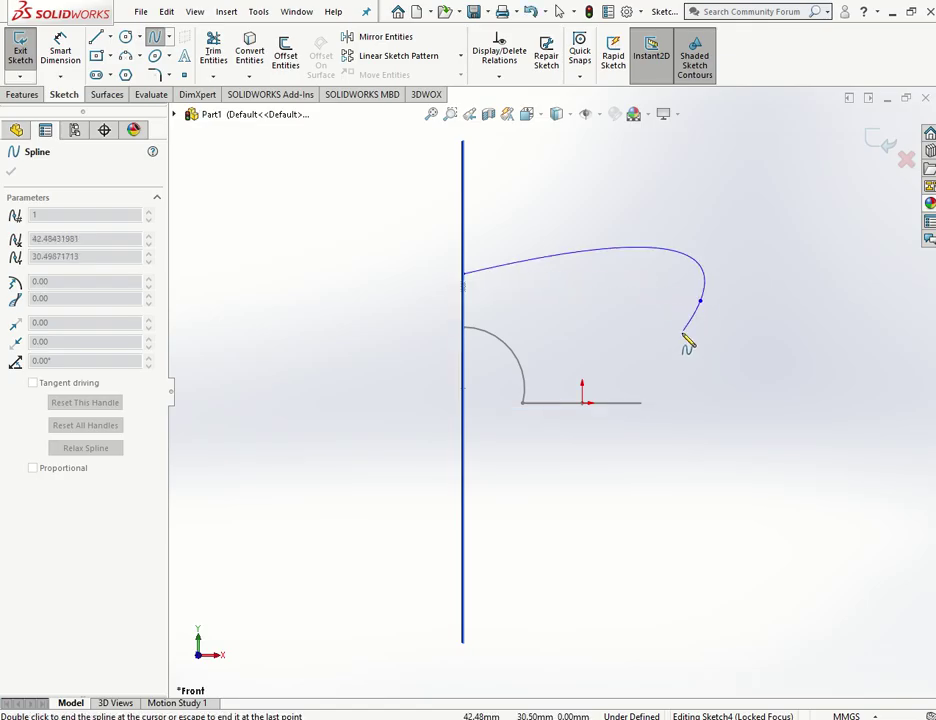
{"action": "left_click", "coordinate": [625, 354]}
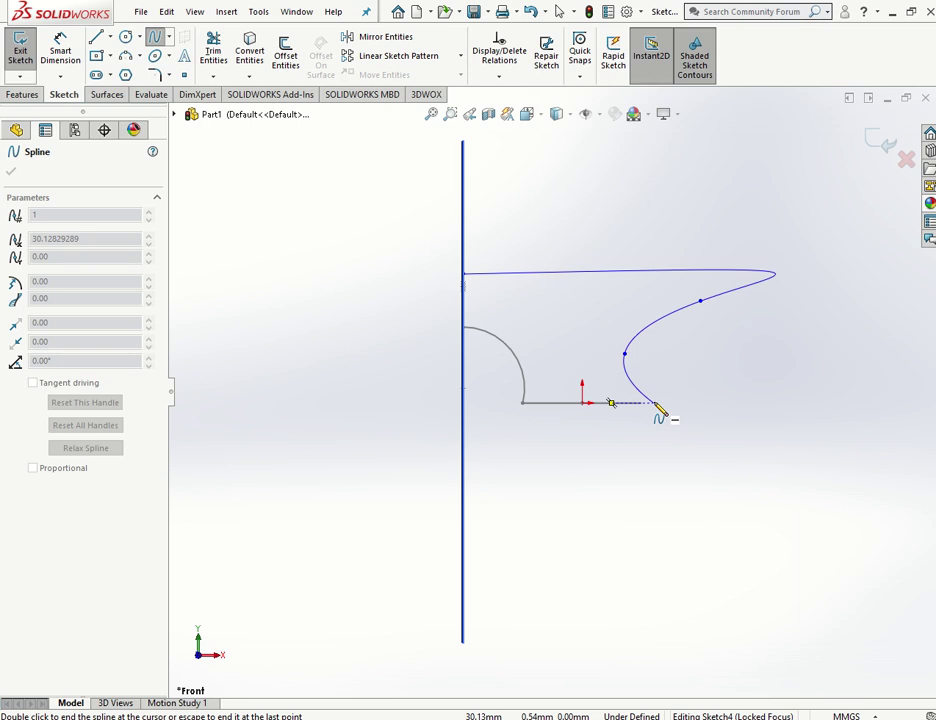
{"action": "double_click", "coordinate": [655, 403]}
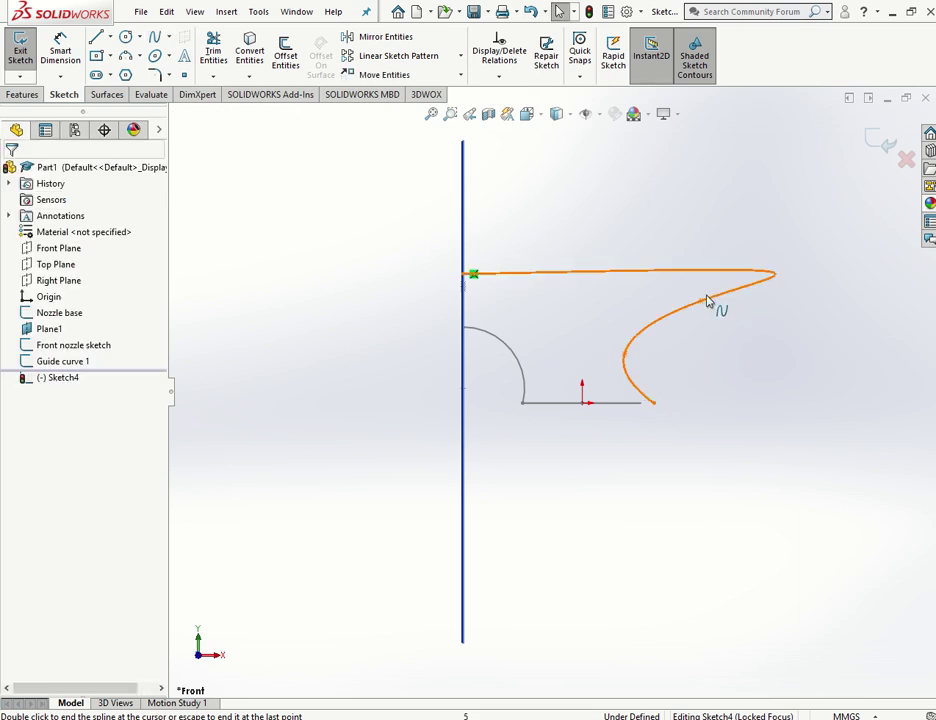
Step: Shorten the spline's start tangent handle at about 16° and adjust the second point's handle to about -97°
{"action": "left_click", "coordinate": [521, 273]}
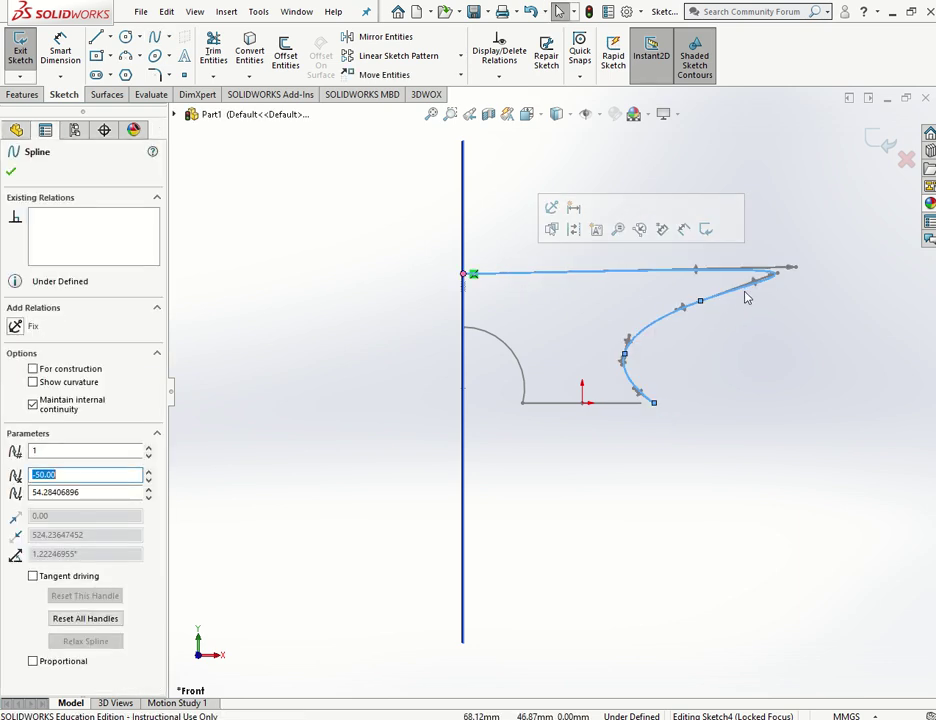
{"action": "left_click_drag", "start_coordinate": [696, 275], "coordinate": [692, 266]}
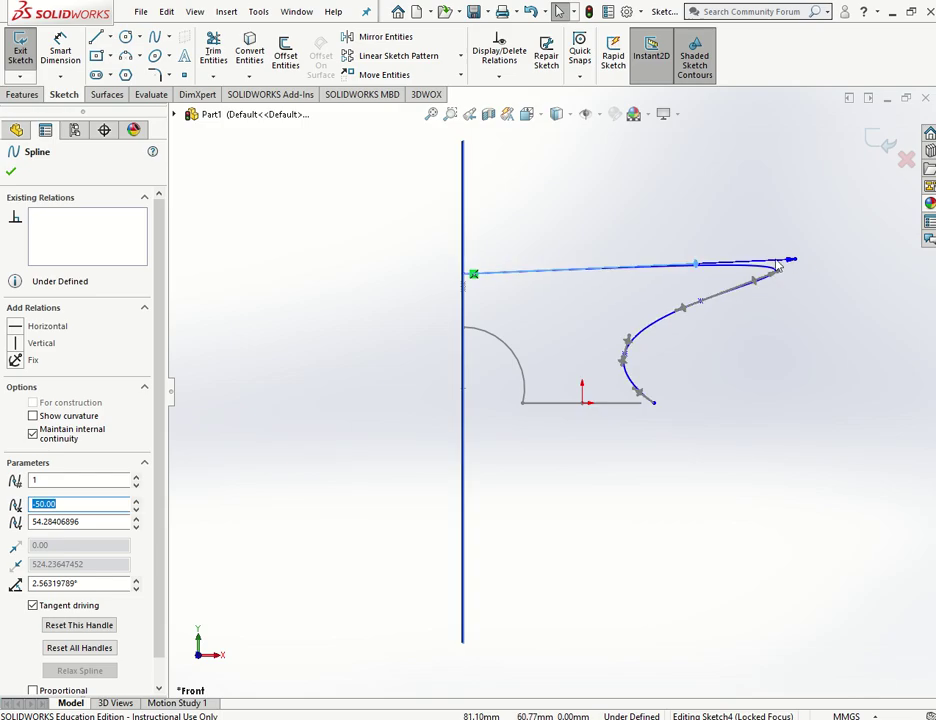
{"action": "left_click_drag", "start_coordinate": [795, 261], "coordinate": [527, 258]}
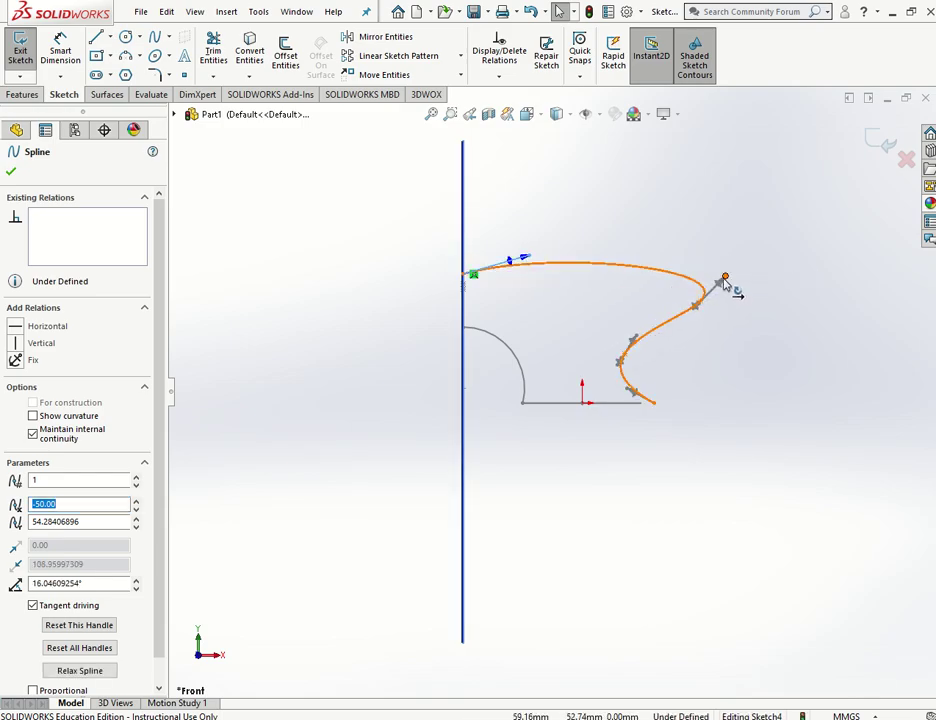
{"action": "left_click_drag", "start_coordinate": [722, 287], "coordinate": [716, 289]}
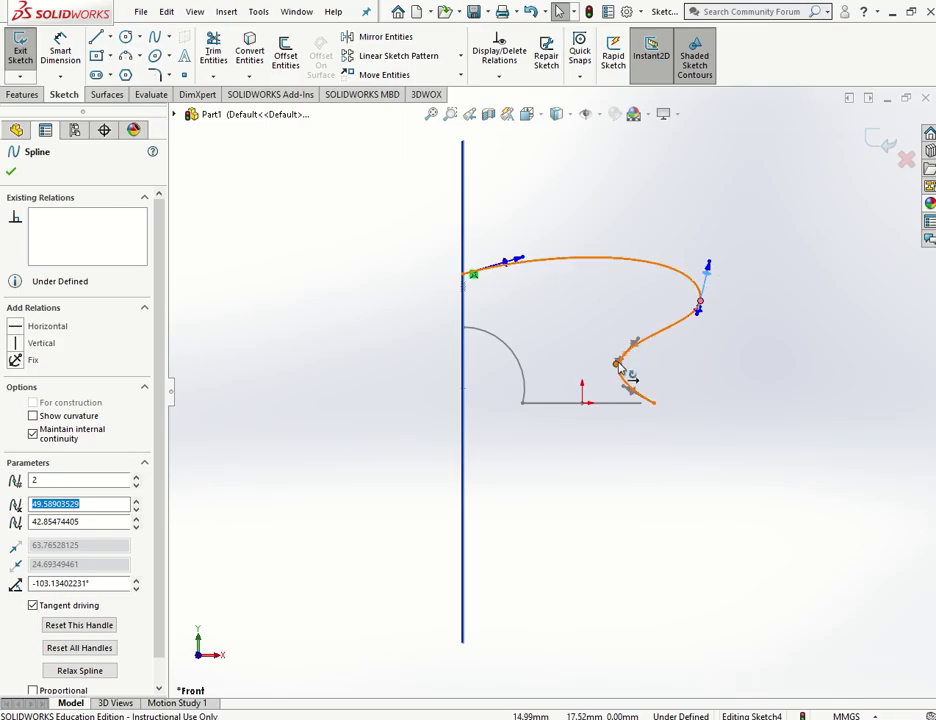
{"action": "scroll", "coordinate": [630, 350], "scroll_direction": "down", "scroll_amount": 2}
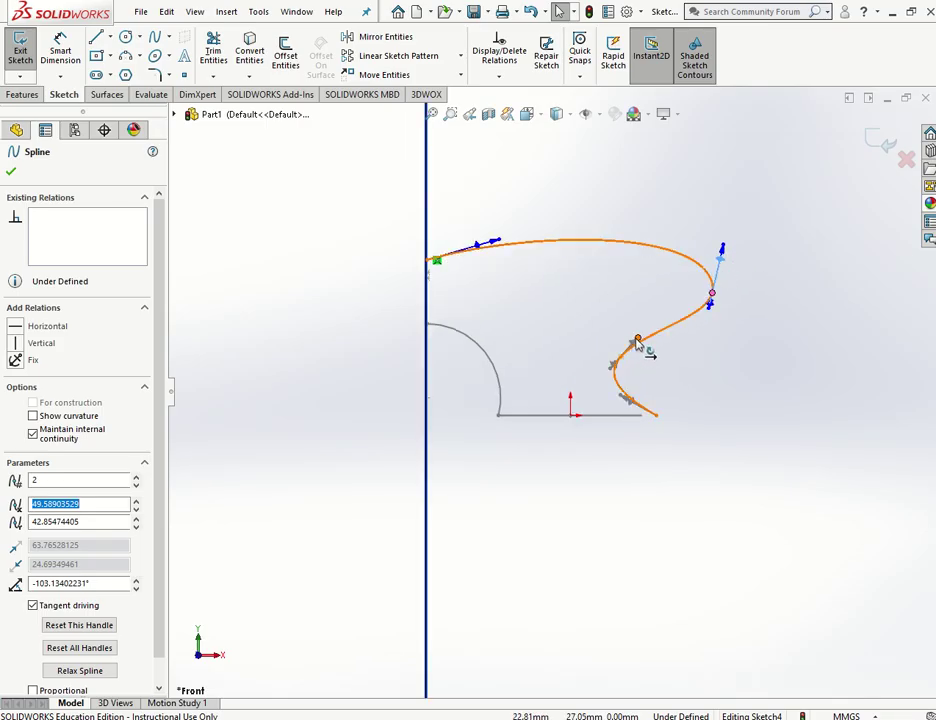
{"action": "mouse_move", "coordinate": [724, 248]}
{"action": "left_mouse_down"}
{"action": "mouse_move", "coordinate": [728, 262]}
{"action": "mouse_move", "coordinate": [716, 268]}
{"action": "left_mouse_up"}
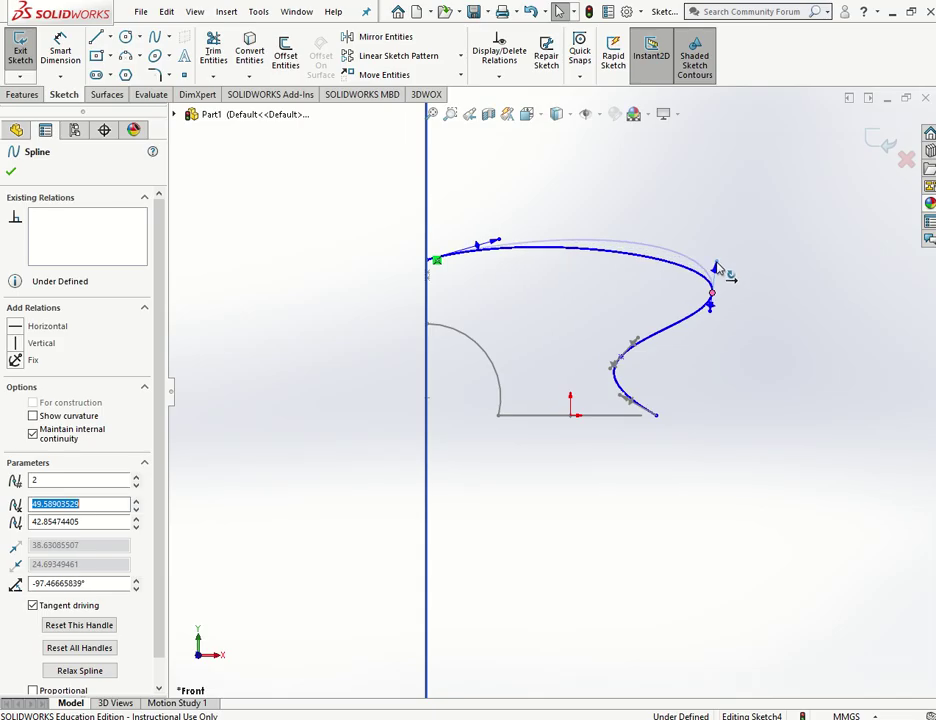
Step: Set the spline's third-point tangent handle to about -131° and shift that point slightly outward
{"action": "left_click_drag", "start_coordinate": [637, 341], "coordinate": [655, 318]}
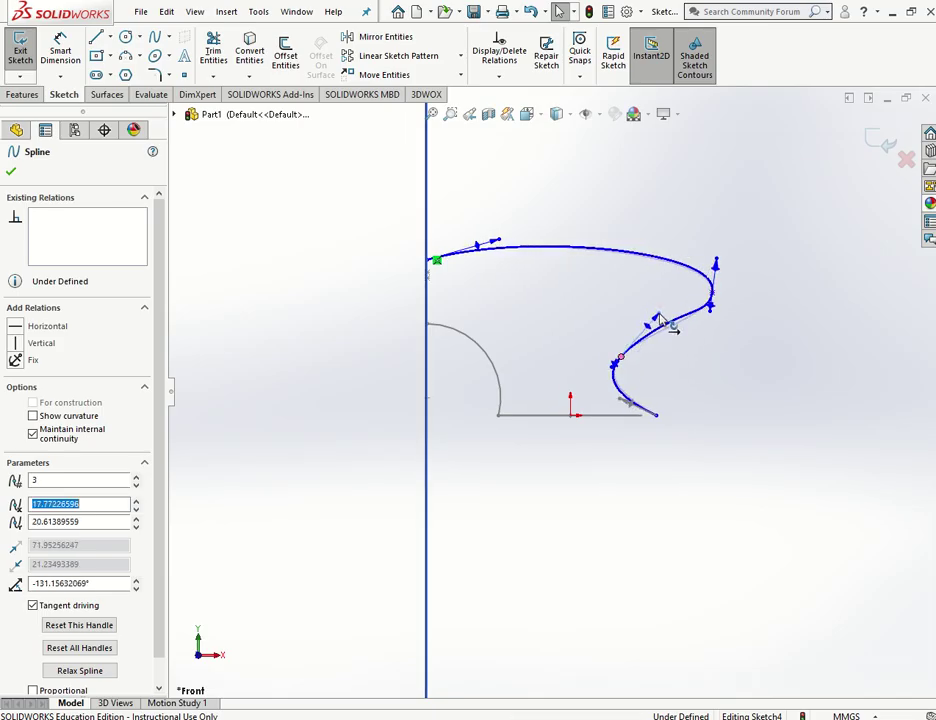
{"action": "mouse_move", "coordinate": [621, 358]}
{"action": "left_mouse_down"}
{"action": "mouse_move", "coordinate": [645, 373]}
{"action": "mouse_move", "coordinate": [638, 364]}
{"action": "left_mouse_up"}
{"action": "left_click", "coordinate": [500, 282]}
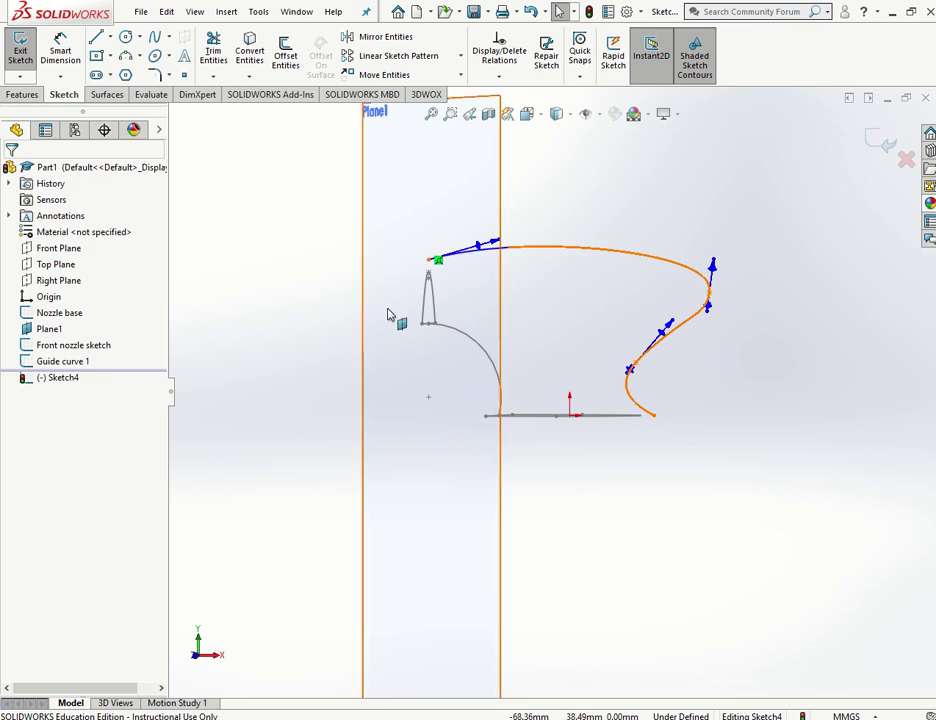
Step: Add a pierce relation between the spline's upper endpoint and the parabola in the Front nozzle sketch
{"action": "mouse_move", "coordinate": [428, 305]}
{"action": "middle_mouse_down"}
{"action": "mouse_move", "coordinate": [428, 320]}
{"action": "mouse_move", "coordinate": [386, 324]}
{"action": "middle_mouse_up"}
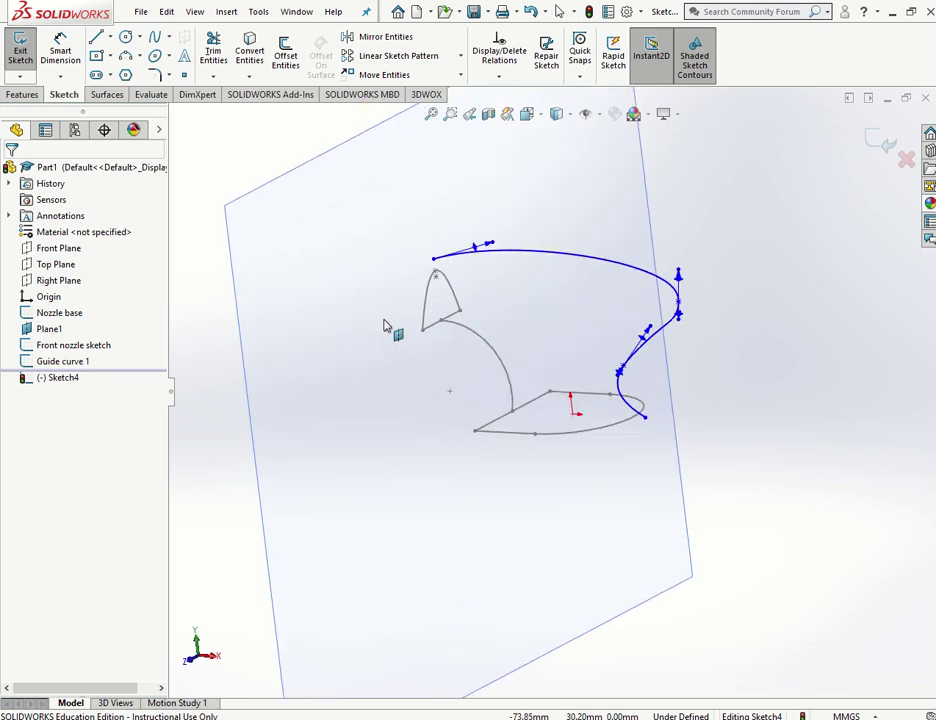
{"action": "left_click", "coordinate": [433, 259]}
{"action": "key", "text": "Escape"}
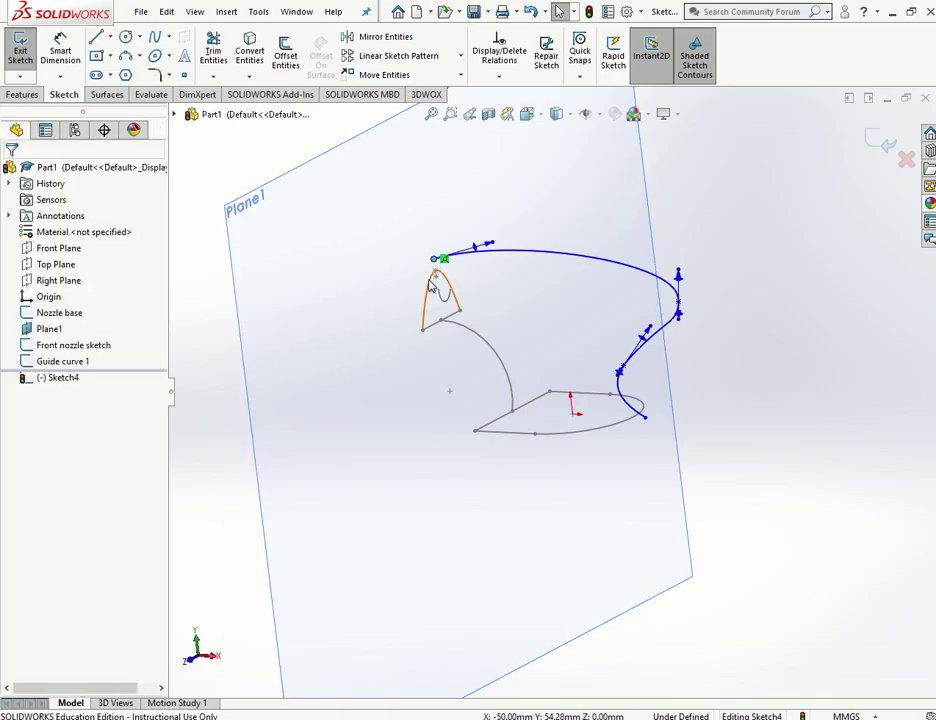
{"action": "left_click", "coordinate": [430, 285], "text": "ctrl"}
{"action": "left_click", "coordinate": [537, 215]}
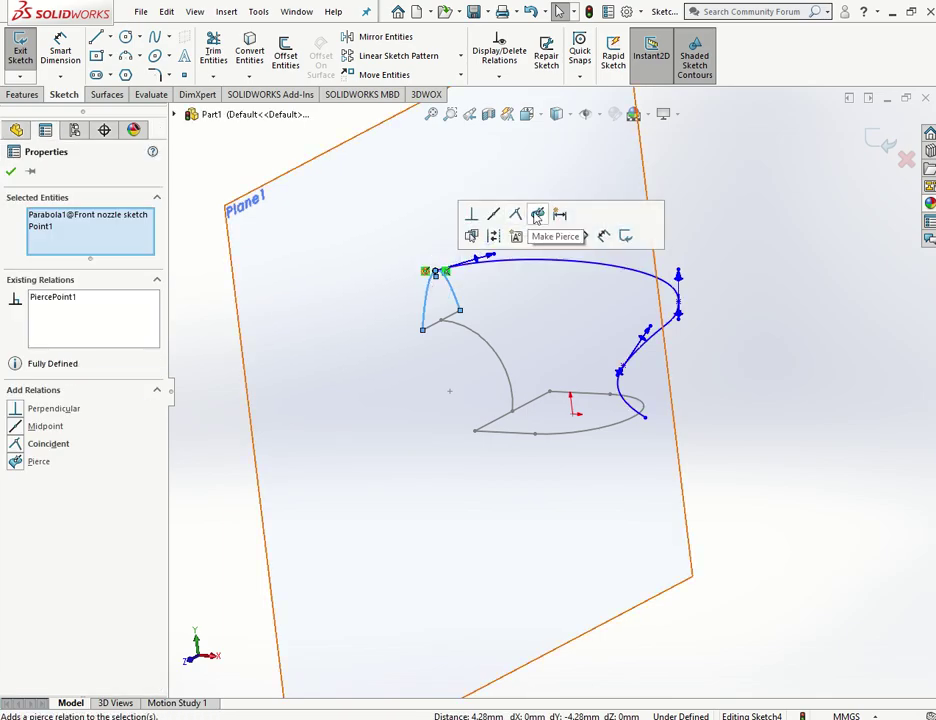
{"action": "key", "text": "Escape"}
Step: Add a pierce relation between the spline's lower endpoint and the rounded arc of the Nozzle base sketch
{"action": "left_click", "coordinate": [645, 419]}
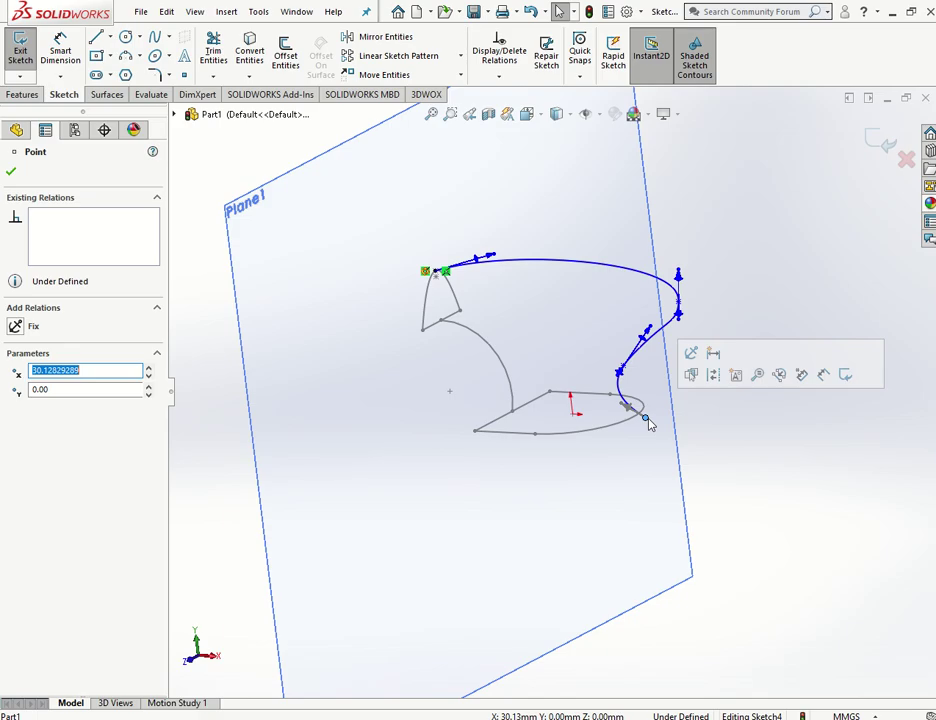
{"action": "left_click", "coordinate": [627, 425], "text": "ctrl"}
{"action": "left_click", "coordinate": [727, 442]}
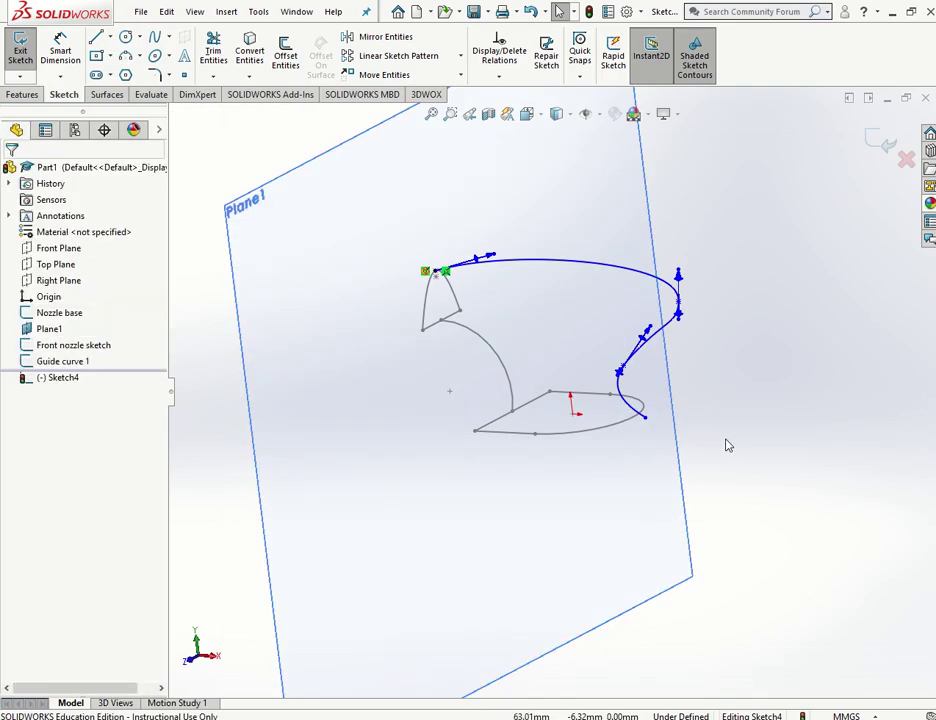
{"action": "left_click", "coordinate": [645, 418]}
{"action": "left_click", "coordinate": [641, 410], "text": "ctrl"}
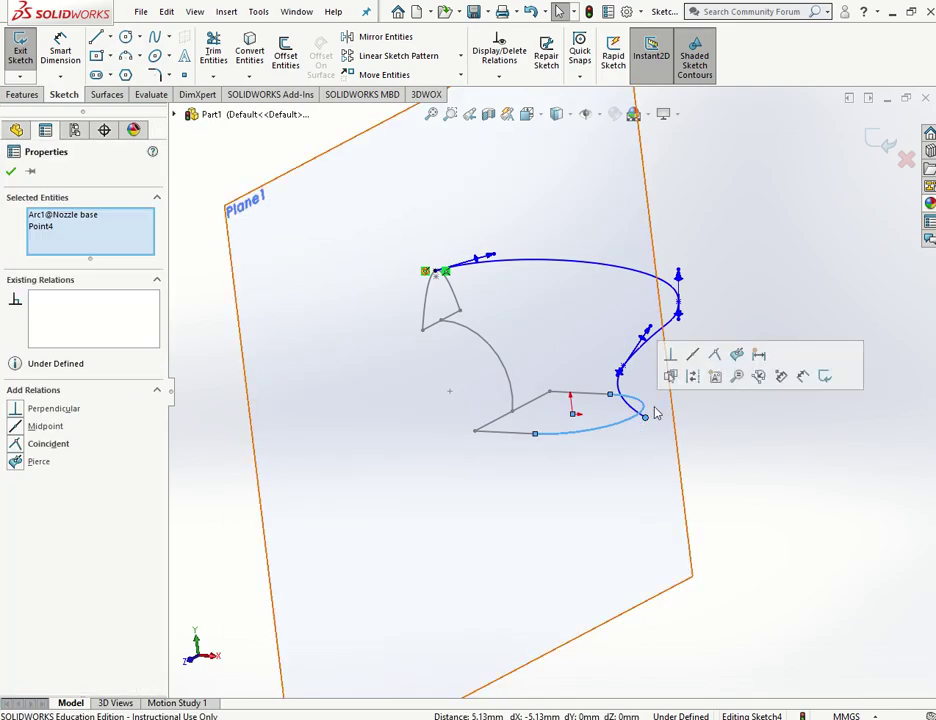
{"action": "left_click", "coordinate": [736, 356]}
{"action": "left_click", "coordinate": [815, 287]}
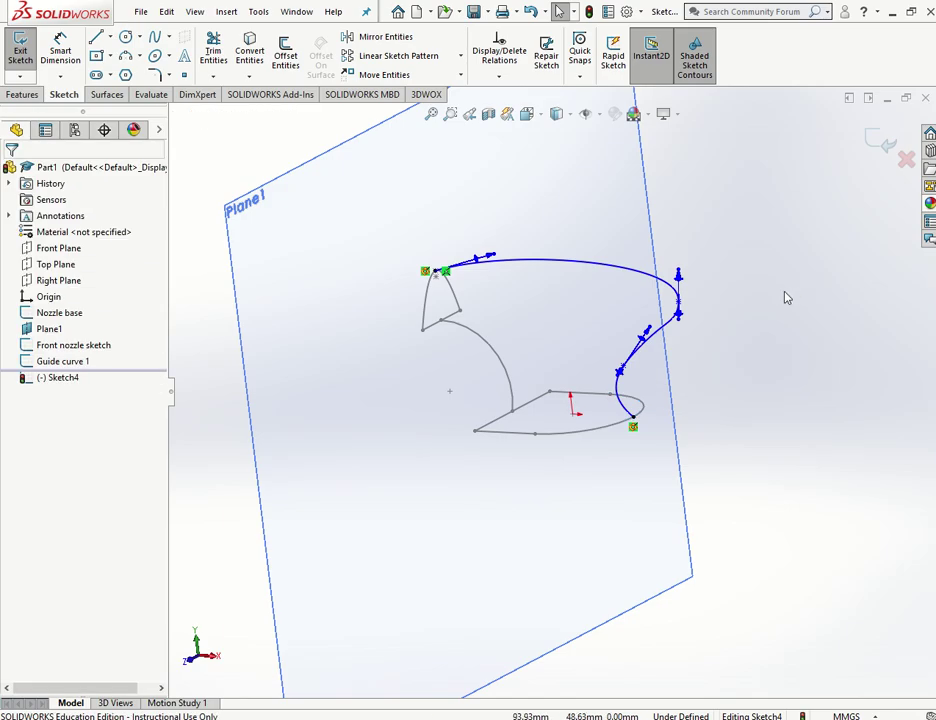
Step: With the sketch viewed face-on, move the spline's second point inward and set its third-point tangent handle to about -129°
{"action": "key", "text": "space"}
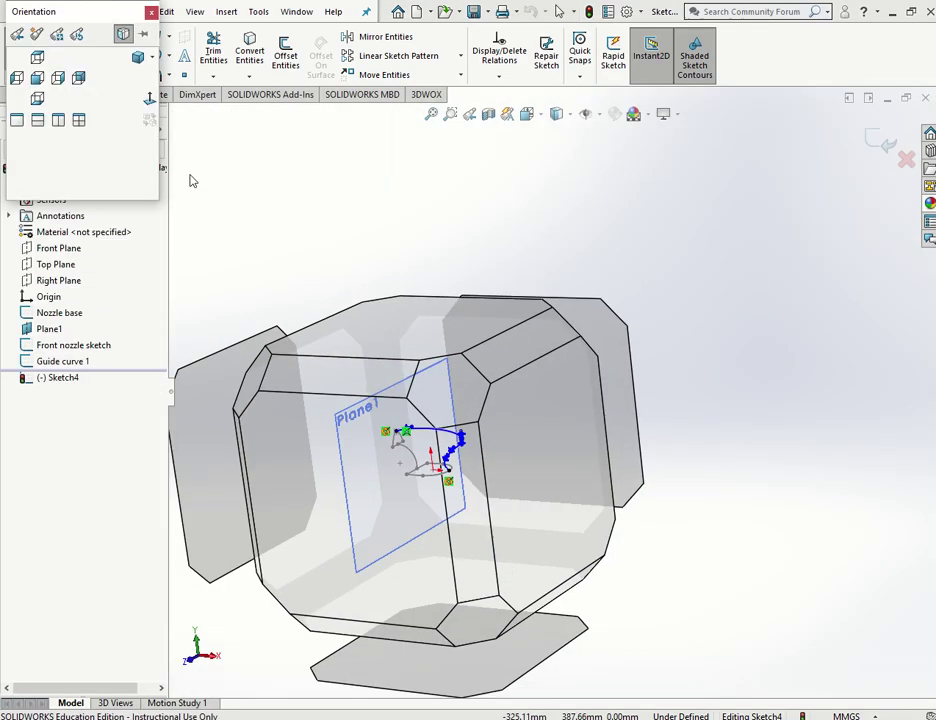
{"action": "left_click", "coordinate": [148, 98]}
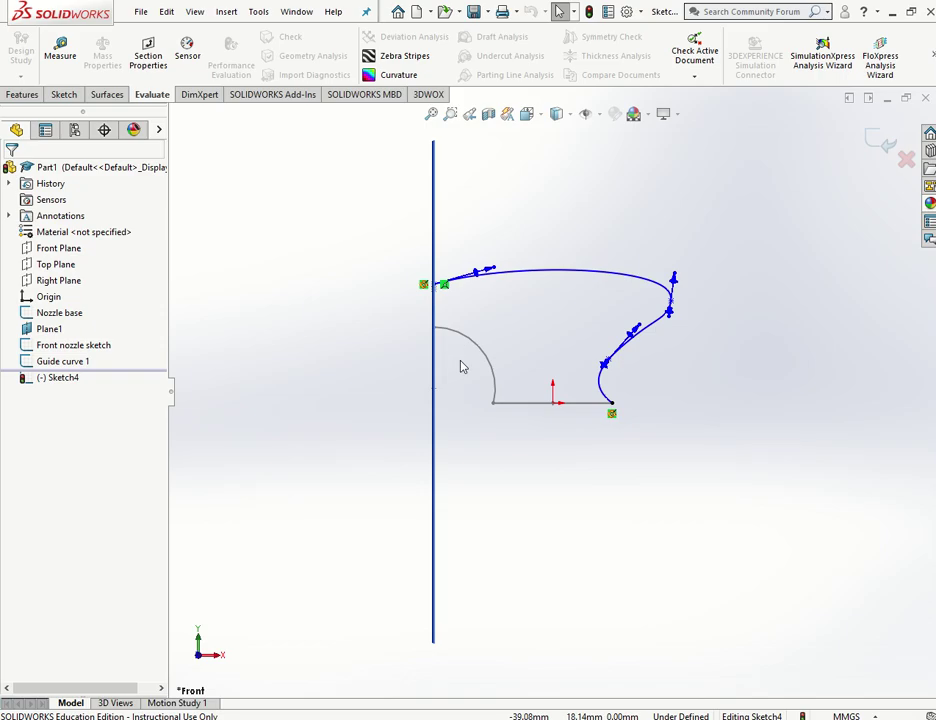
{"action": "left_click_drag", "start_coordinate": [676, 313], "coordinate": [651, 314]}
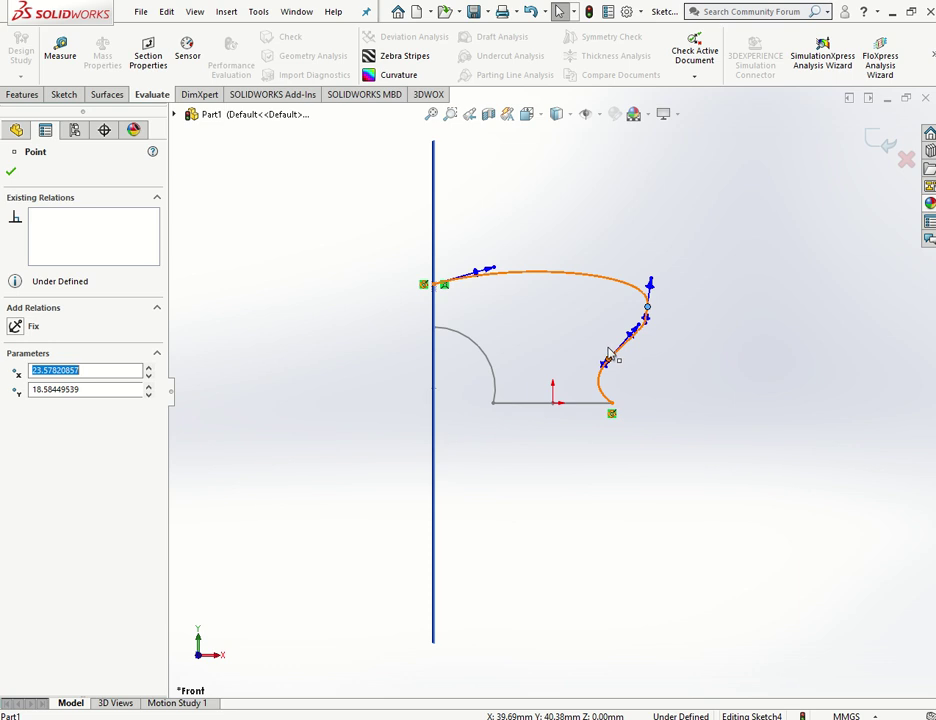
{"action": "scroll", "coordinate": [612, 360], "scroll_direction": "down", "scroll_amount": 6}
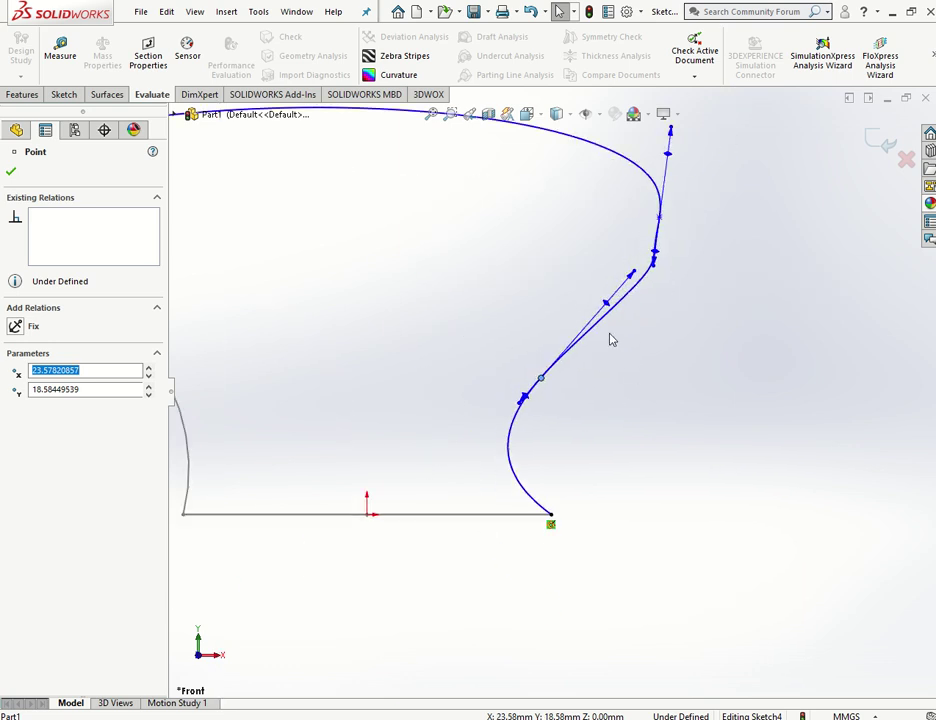
{"action": "left_click_drag", "start_coordinate": [633, 271], "coordinate": [617, 285]}
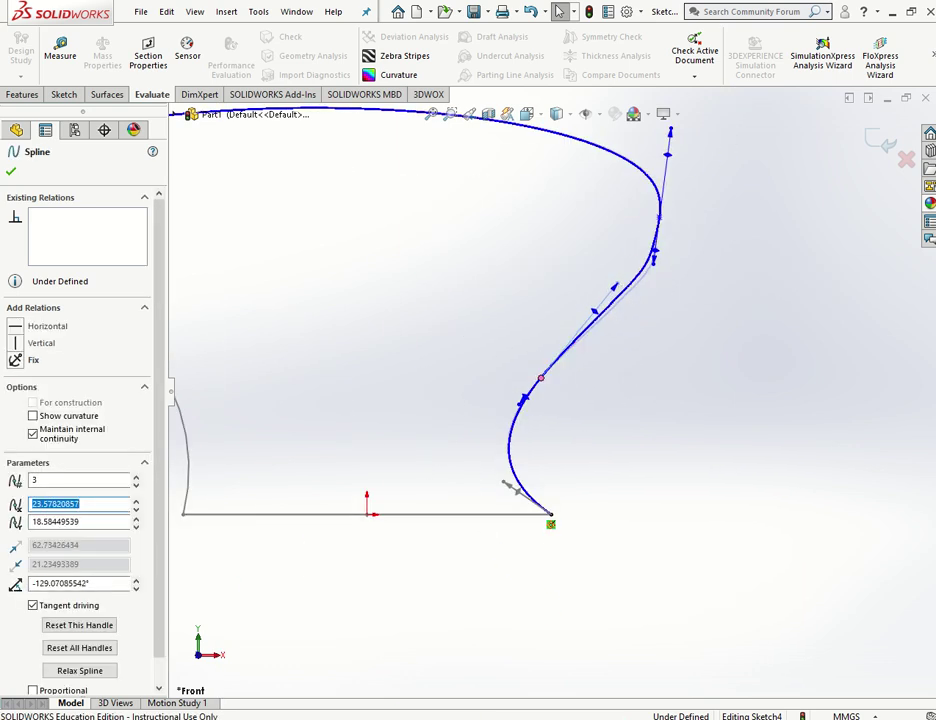
{"action": "left_click", "coordinate": [695, 294]}
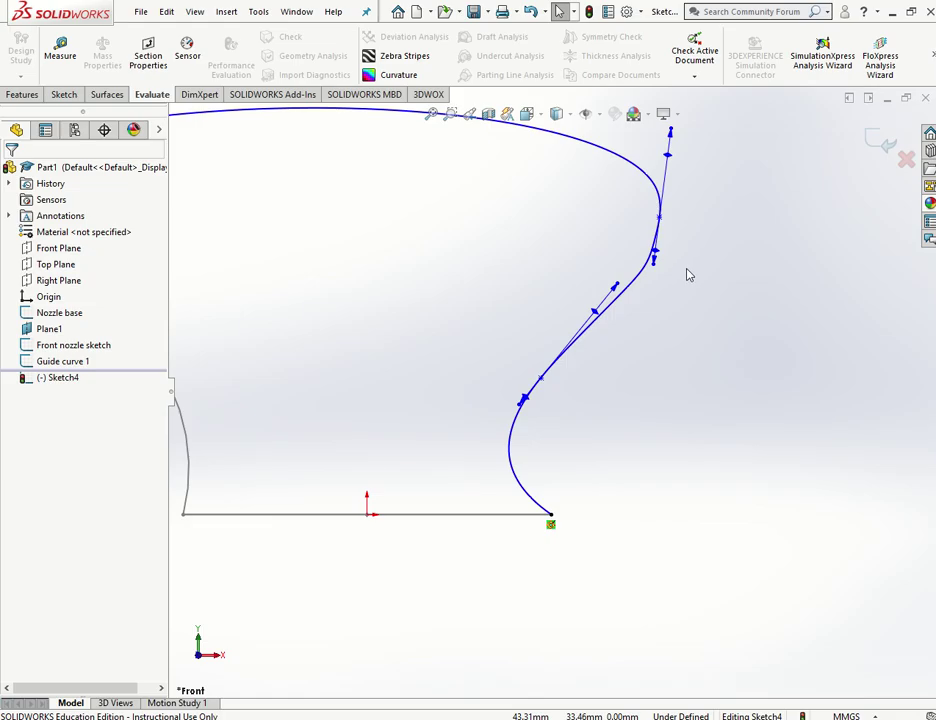
Step: Move the spline's second point to about X 42.13, Y 40.63 and rotate the third-point tangent handle to about -115°
{"action": "scroll", "coordinate": [687, 274], "scroll_direction": "up", "scroll_amount": 6}
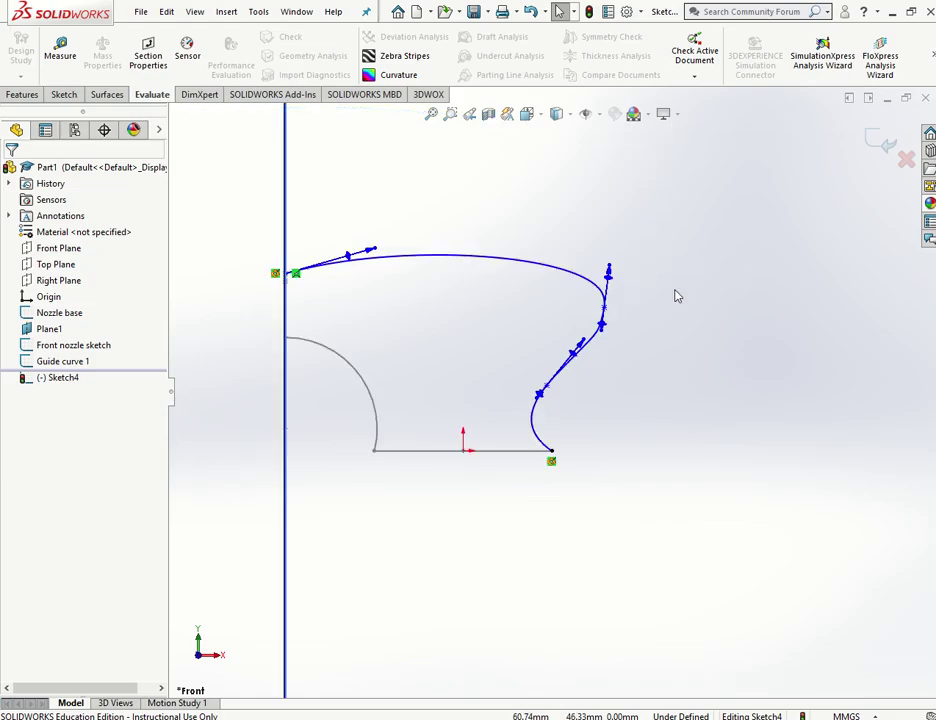
{"action": "mouse_move", "coordinate": [591, 338]}
{"action": "left_mouse_down"}
{"action": "mouse_move", "coordinate": [590, 322]}
{"action": "mouse_move", "coordinate": [580, 330]}
{"action": "mouse_move", "coordinate": [595, 334]}
{"action": "left_mouse_up"}
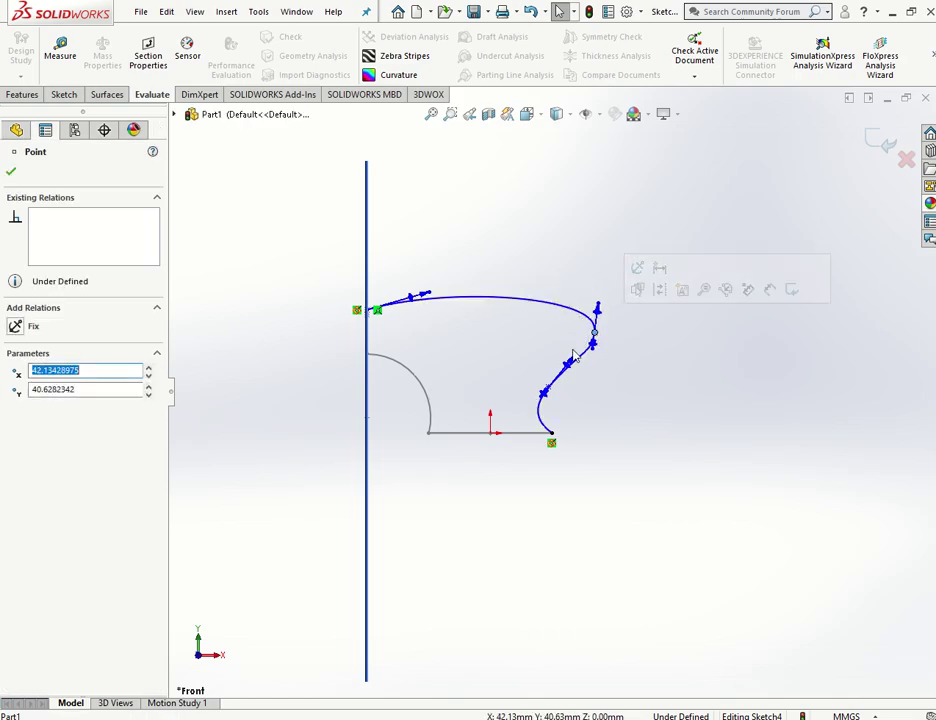
{"action": "left_click", "coordinate": [545, 392]}
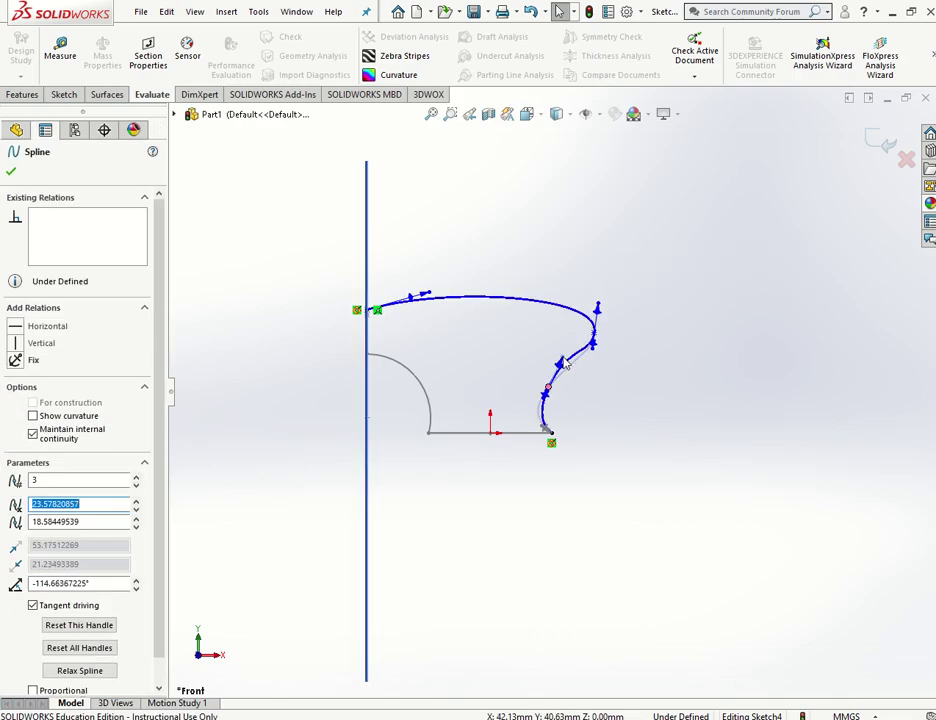
Step: Set the spline's lower end tangent handle to about -57° and its start handle to about 21°
{"action": "scroll", "coordinate": [565, 395], "scroll_direction": "down", "scroll_amount": 5}
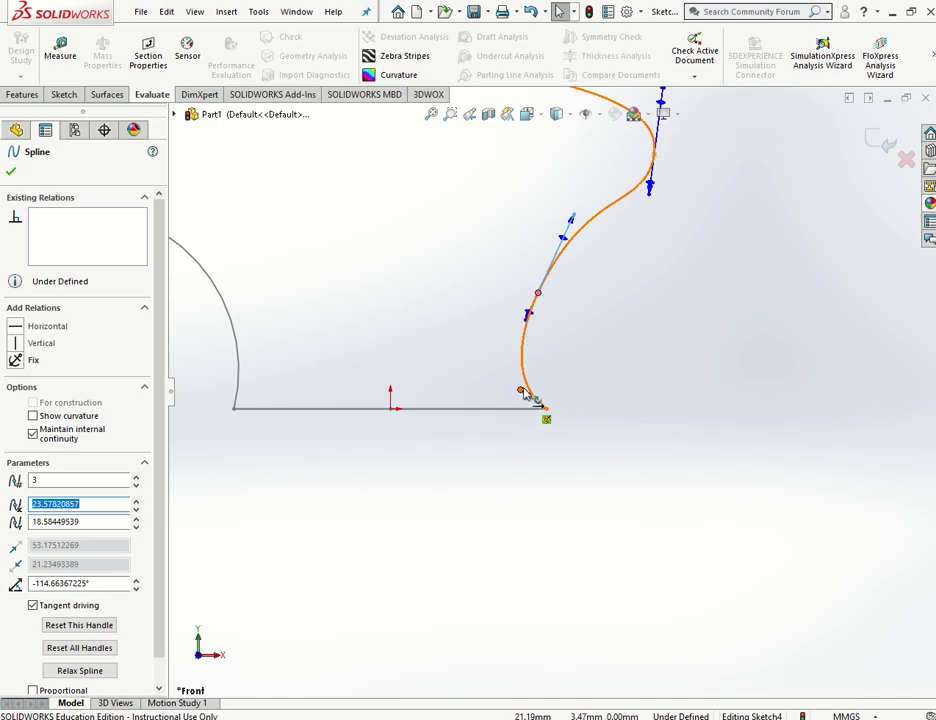
{"action": "mouse_move", "coordinate": [522, 391]}
{"action": "left_mouse_down"}
{"action": "mouse_move", "coordinate": [556, 401]}
{"action": "mouse_move", "coordinate": [538, 396]}
{"action": "left_mouse_up"}
{"action": "scroll", "coordinate": [540, 396], "scroll_direction": "up", "scroll_amount": 5}
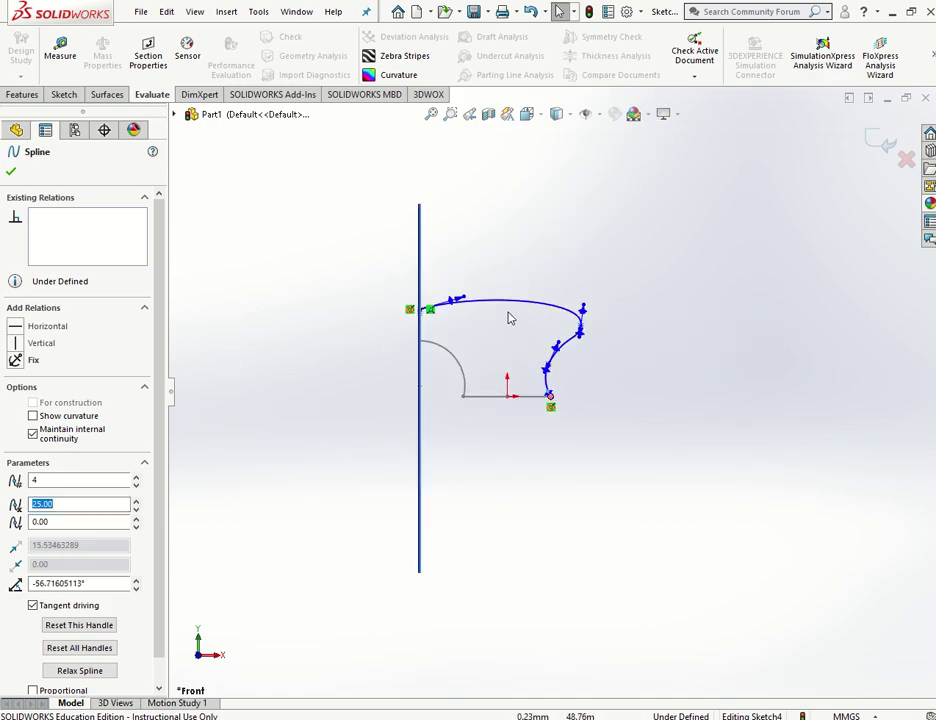
{"action": "scroll", "coordinate": [470, 310], "scroll_direction": "down", "scroll_amount": 5}
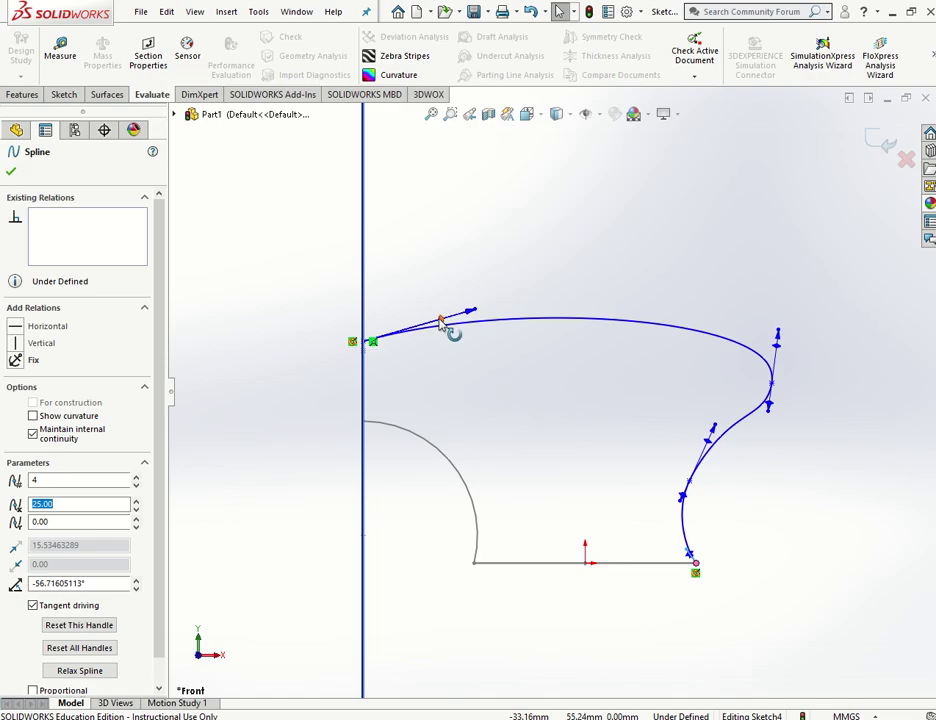
{"action": "mouse_move", "coordinate": [471, 311]}
{"action": "left_mouse_down"}
{"action": "mouse_move", "coordinate": [452, 319]}
{"action": "mouse_move", "coordinate": [458, 314]}
{"action": "left_mouse_up"}
{"action": "left_click", "coordinate": [253, 259]}
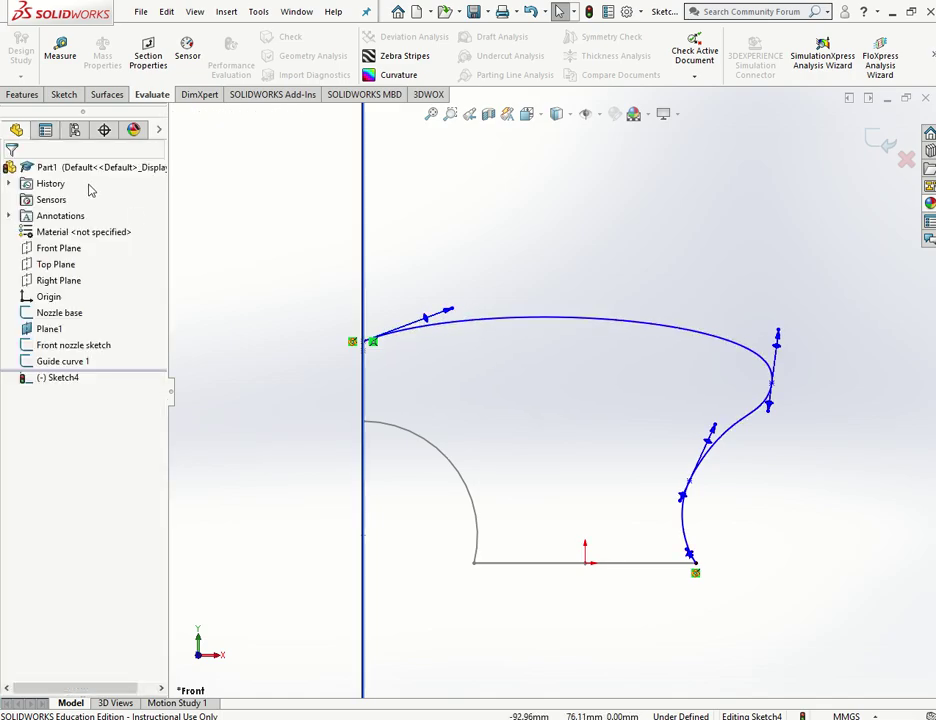
Step: Dimension the spline's start tangent handle and the upper handle of its second point, accepting the current values
{"action": "left_click", "coordinate": [63, 94]}
{"action": "left_click", "coordinate": [60, 50]}
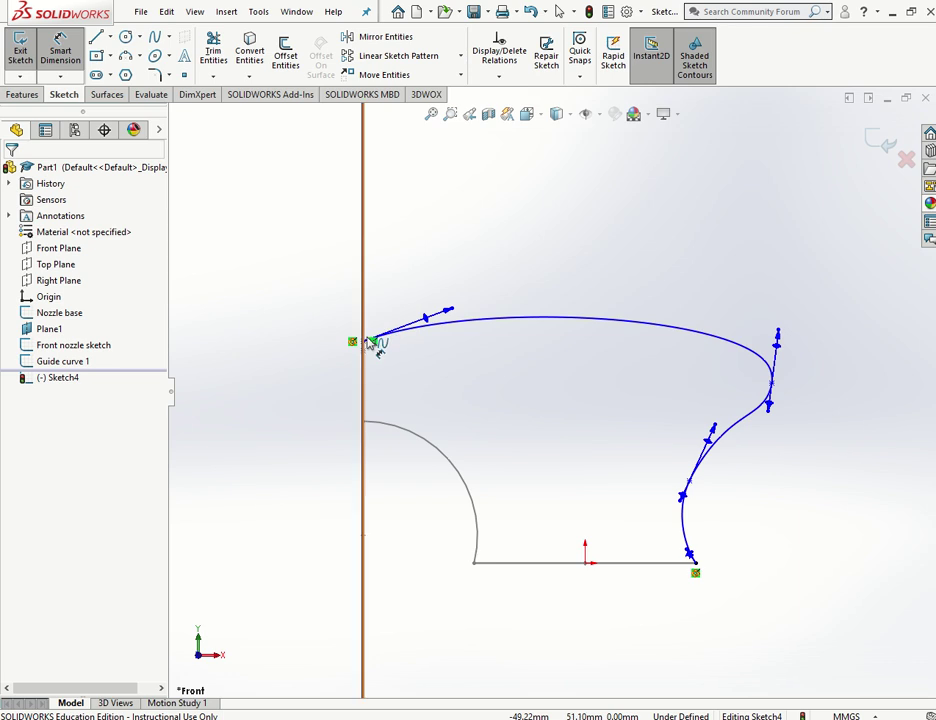
{"action": "left_click", "coordinate": [455, 313]}
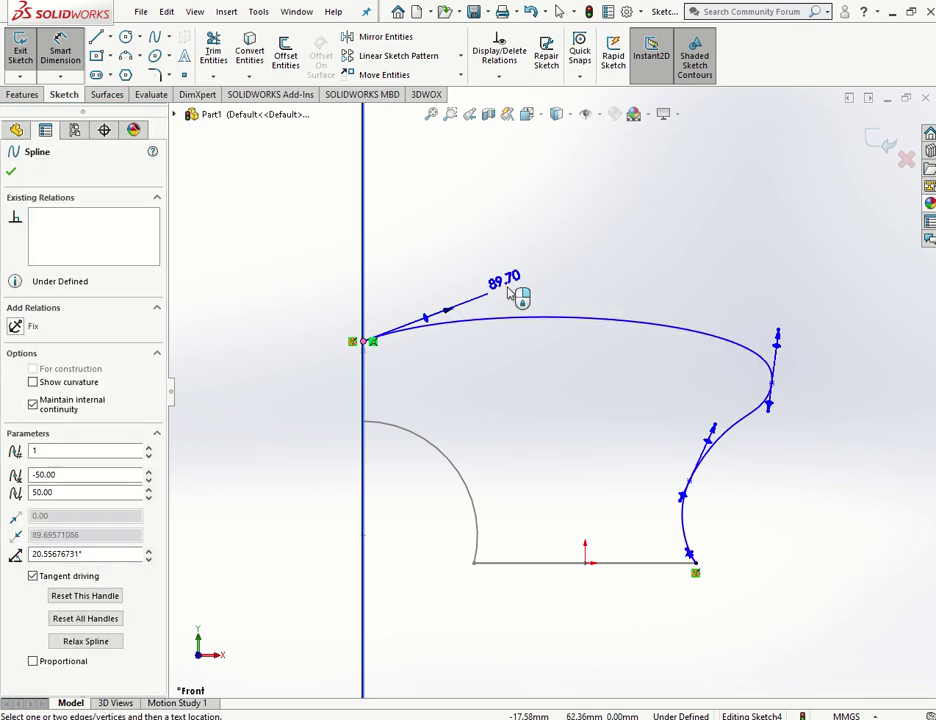
{"action": "left_click", "coordinate": [535, 262]}
{"action": "left_click", "coordinate": [469, 241]}
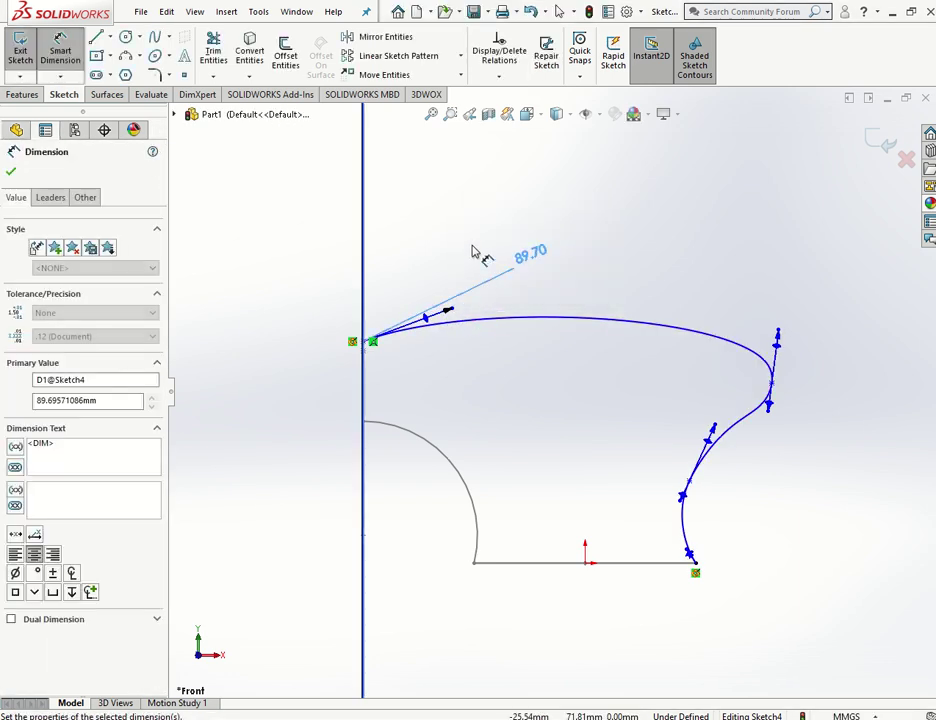
{"action": "left_click", "coordinate": [778, 333]}
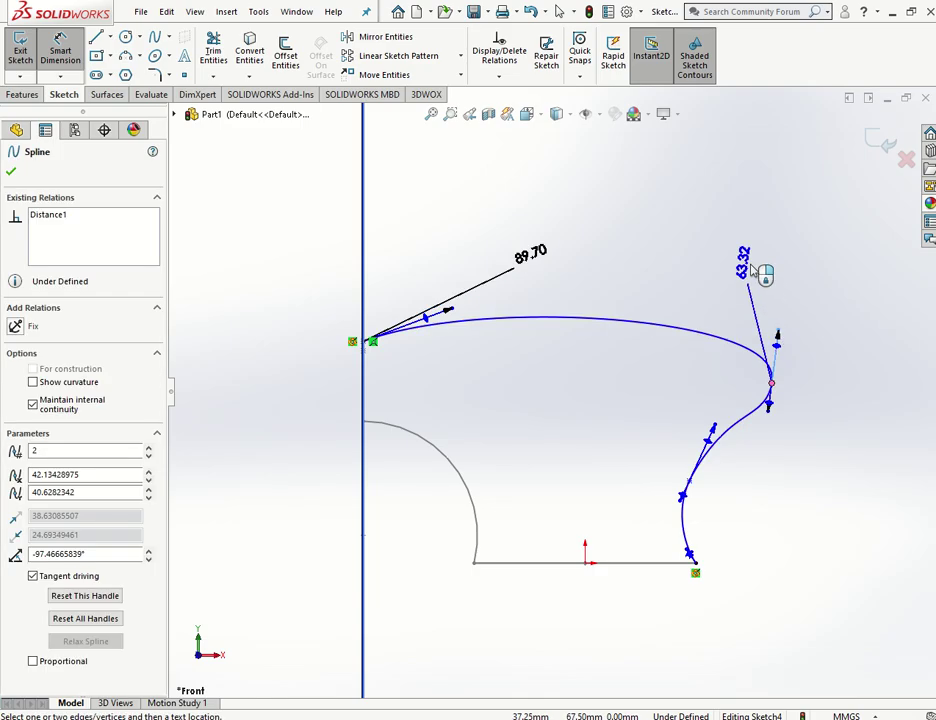
{"action": "left_click", "coordinate": [750, 262]}
{"action": "left_click", "coordinate": [683, 243]}
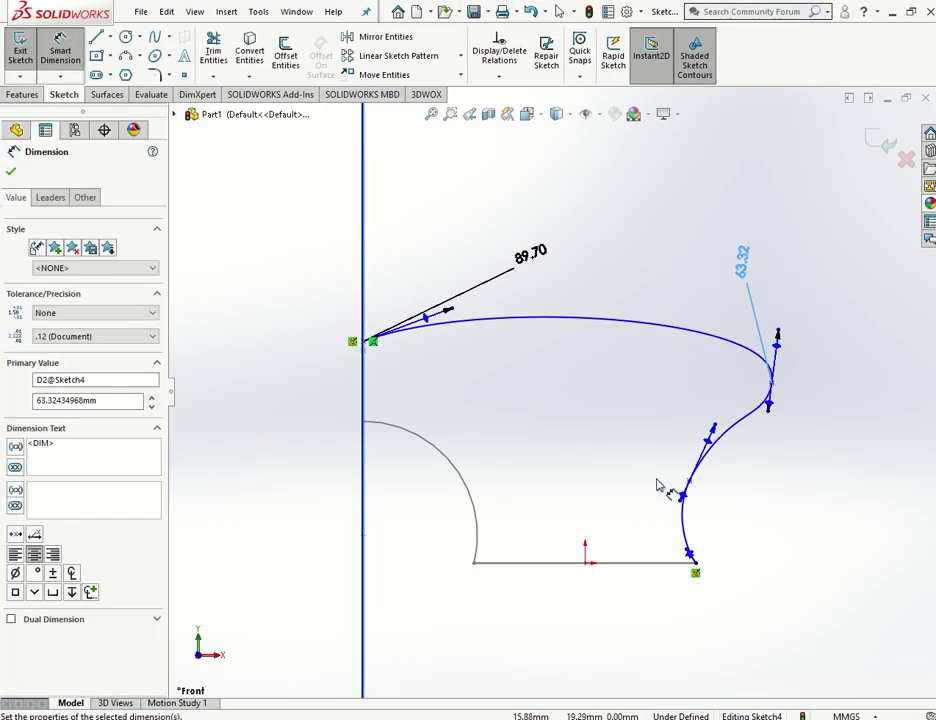
Step: Dimension the upper tangent handle of the spline's third point and the handle at its lower endpoint, accepting the current values
{"action": "left_click", "coordinate": [689, 483]}
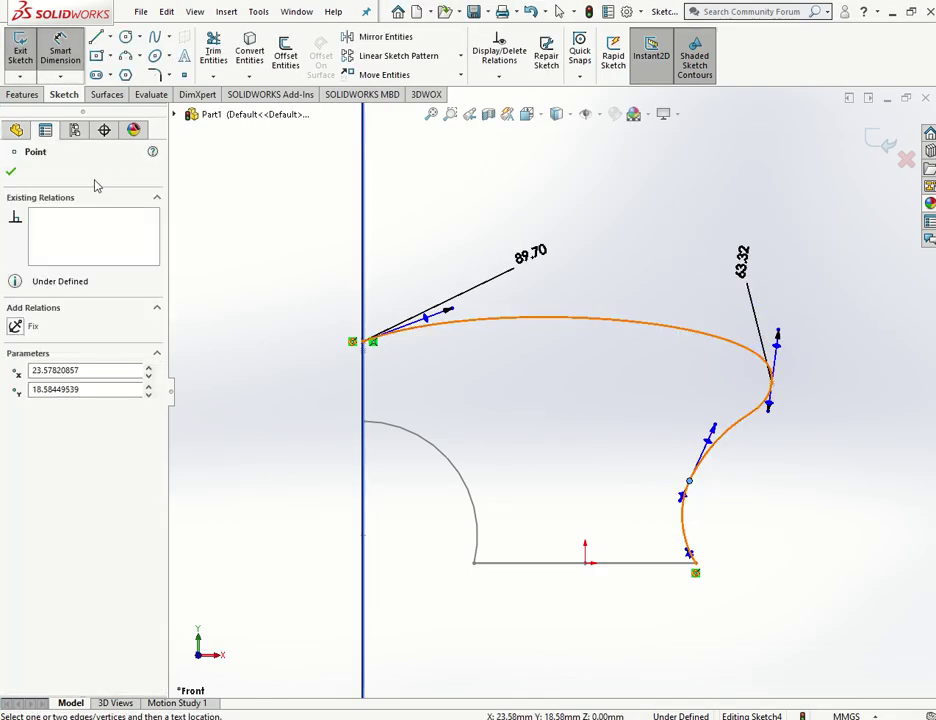
{"action": "left_click", "coordinate": [11, 173]}
{"action": "left_click", "coordinate": [714, 428]}
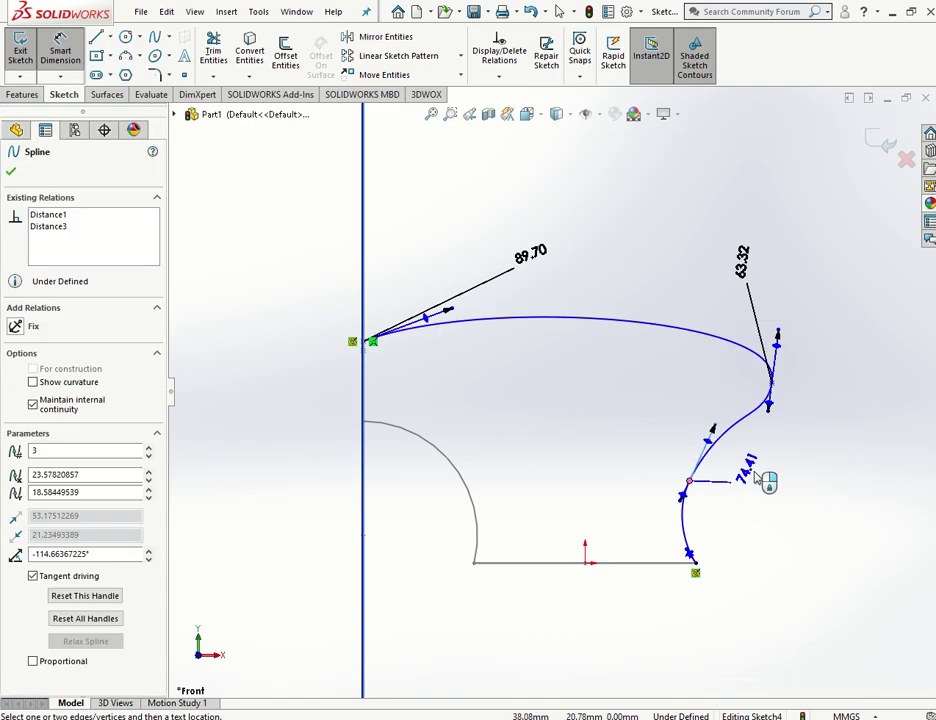
{"action": "left_click", "coordinate": [765, 480]}
{"action": "left_click", "coordinate": [690, 450]}
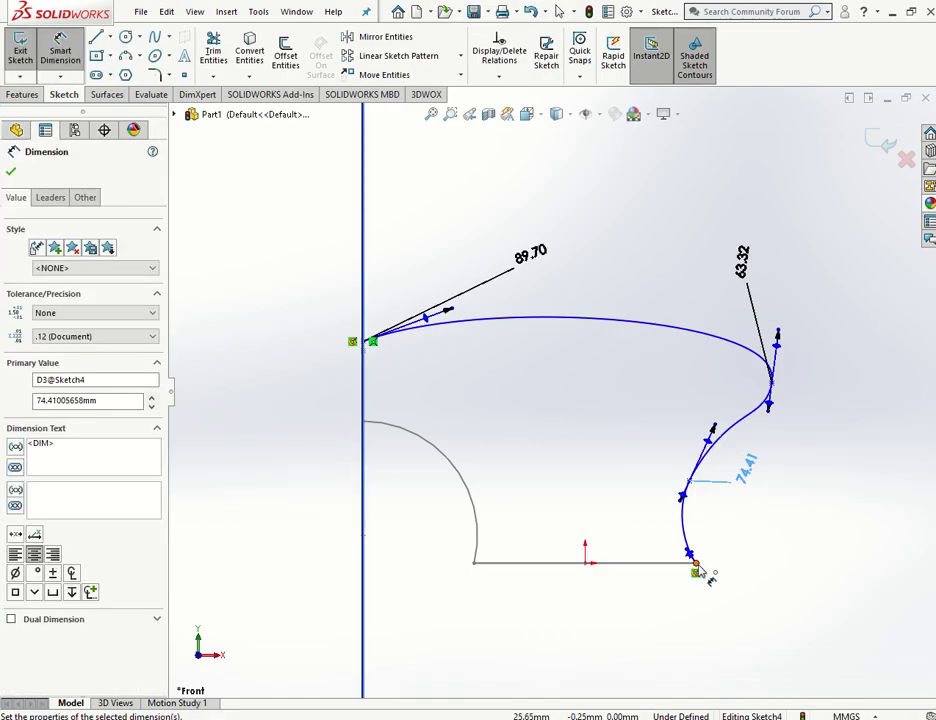
{"action": "left_click", "coordinate": [688, 551]}
{"action": "left_click", "coordinate": [729, 537]}
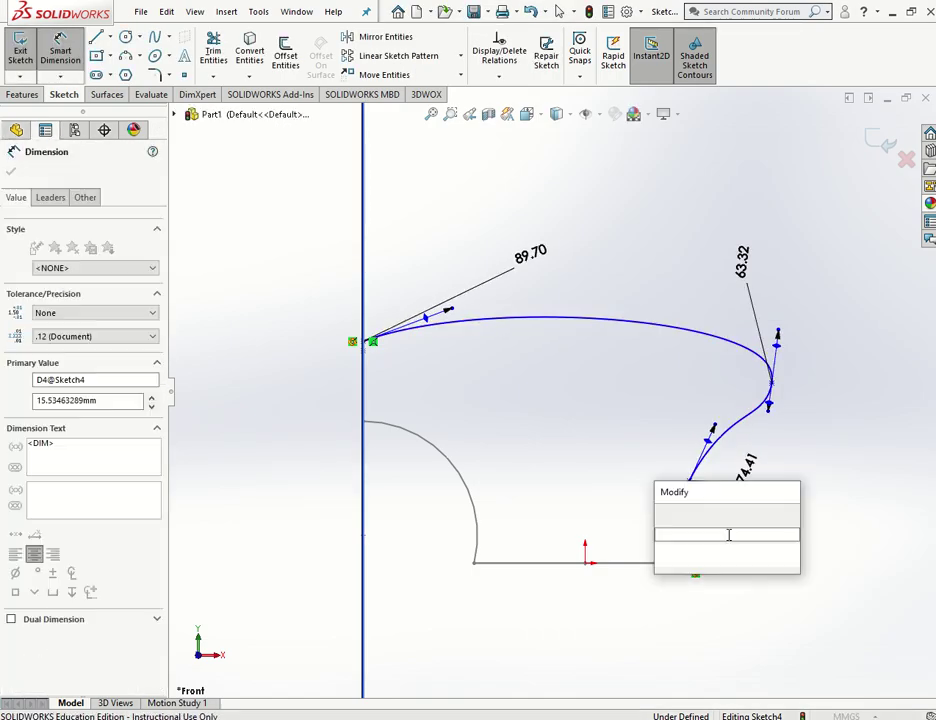
{"action": "left_click", "coordinate": [662, 514]}
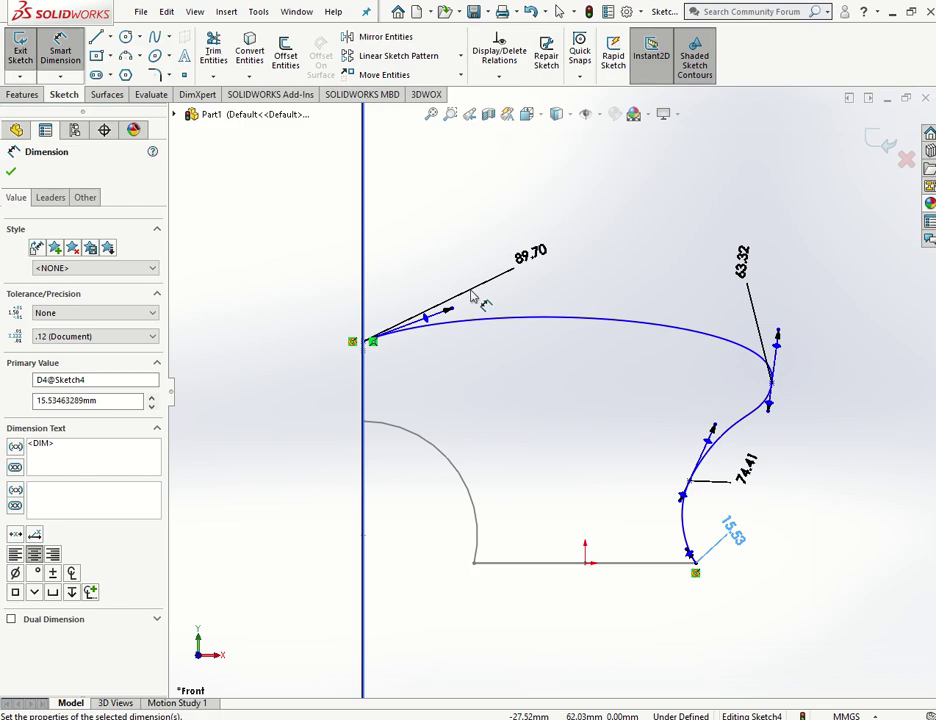
{"action": "left_click", "coordinate": [14, 172]}
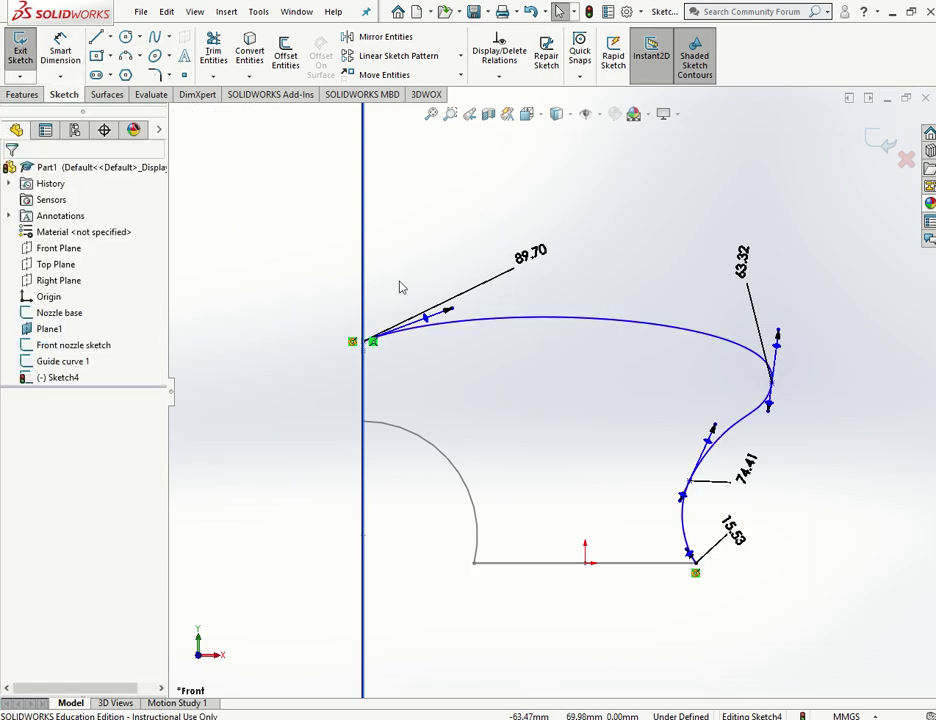
Step: Fully define all entities in the spline sketch automatically and exit the sketch
{"action": "right_click", "coordinate": [591, 322]}
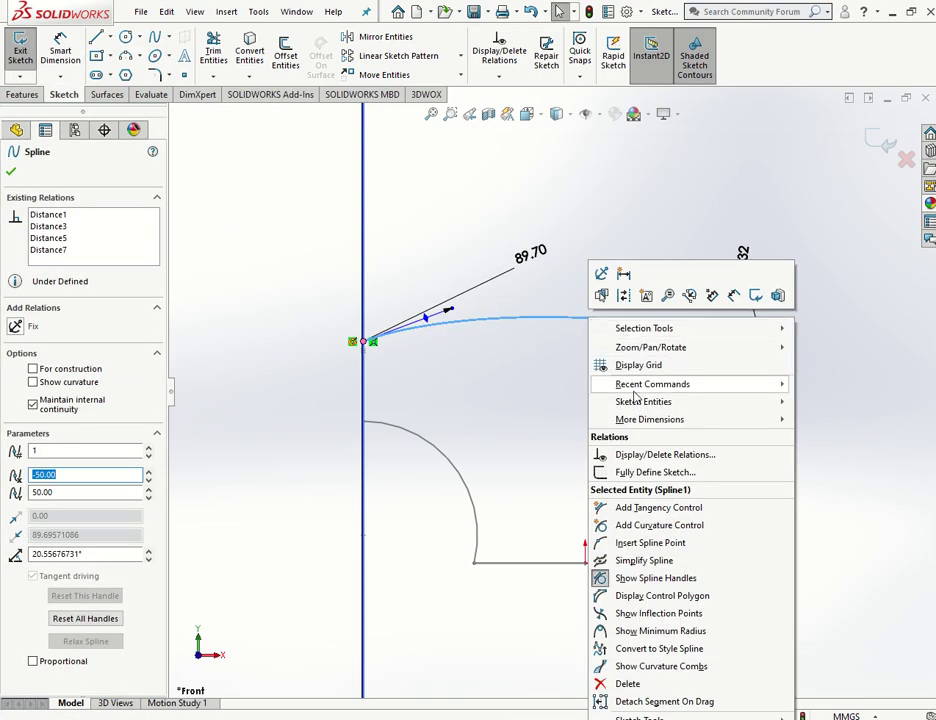
{"action": "left_click", "coordinate": [650, 473]}
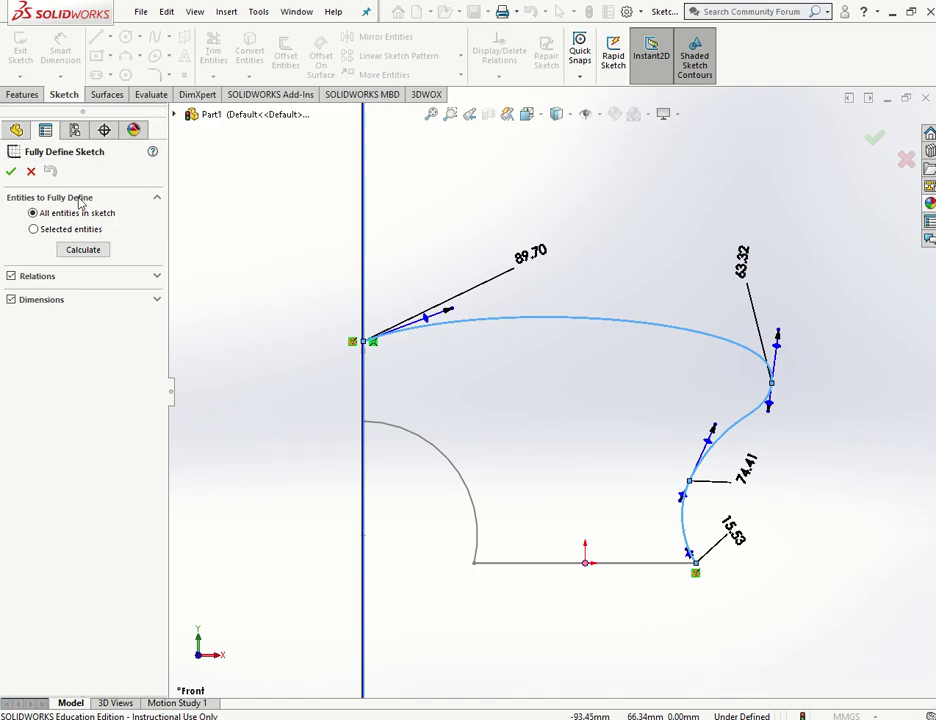
{"action": "left_click", "coordinate": [11, 171]}
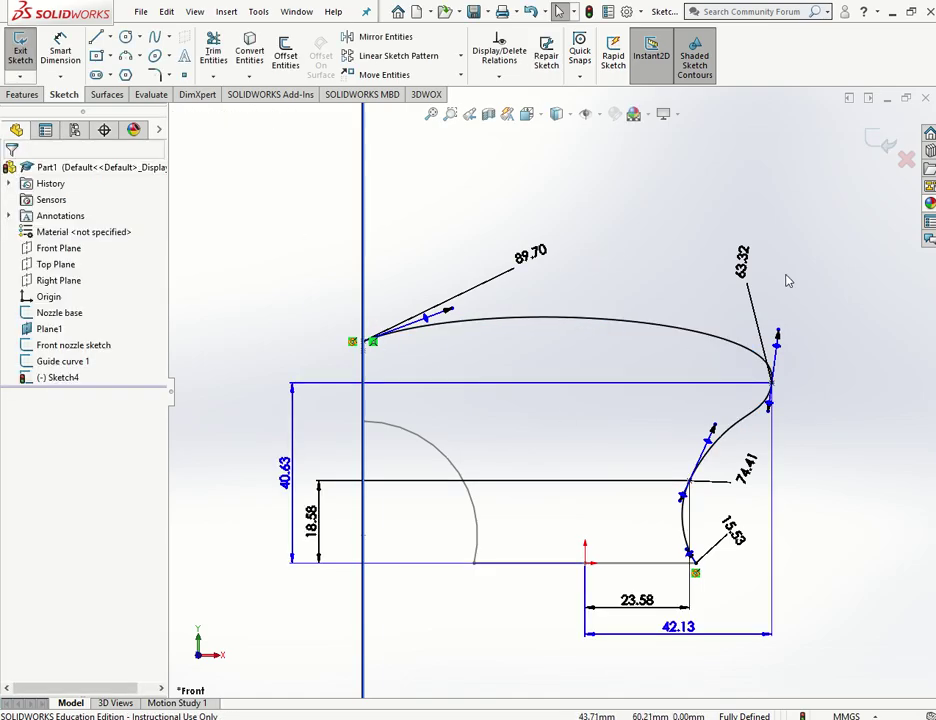
{"action": "left_click", "coordinate": [881, 145]}
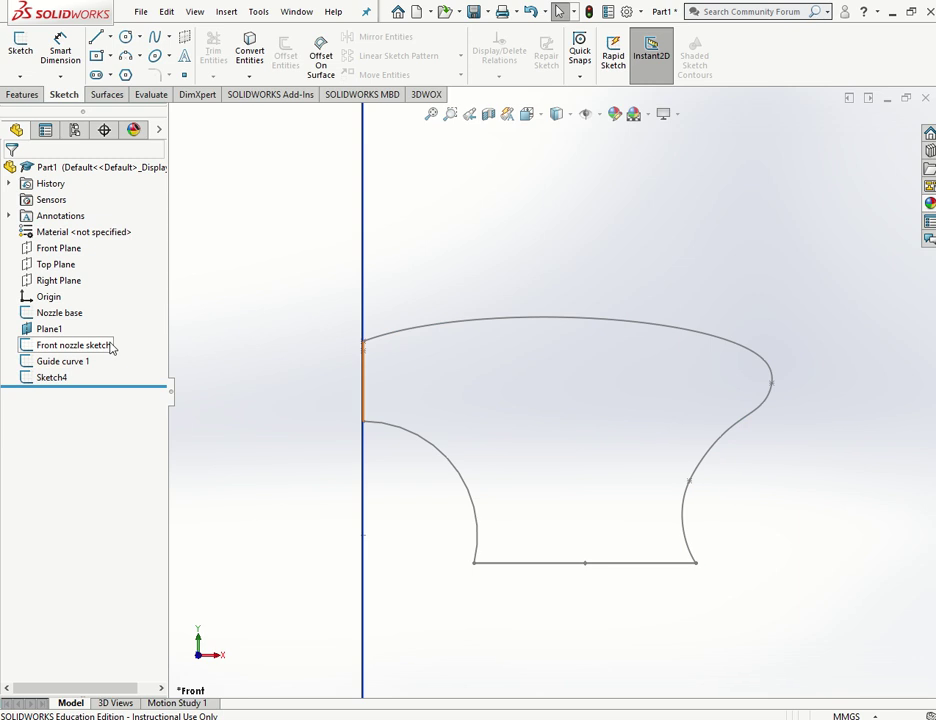
Step: Rename the spline sketch as Guide Curve 2
{"action": "left_click", "coordinate": [55, 378]}
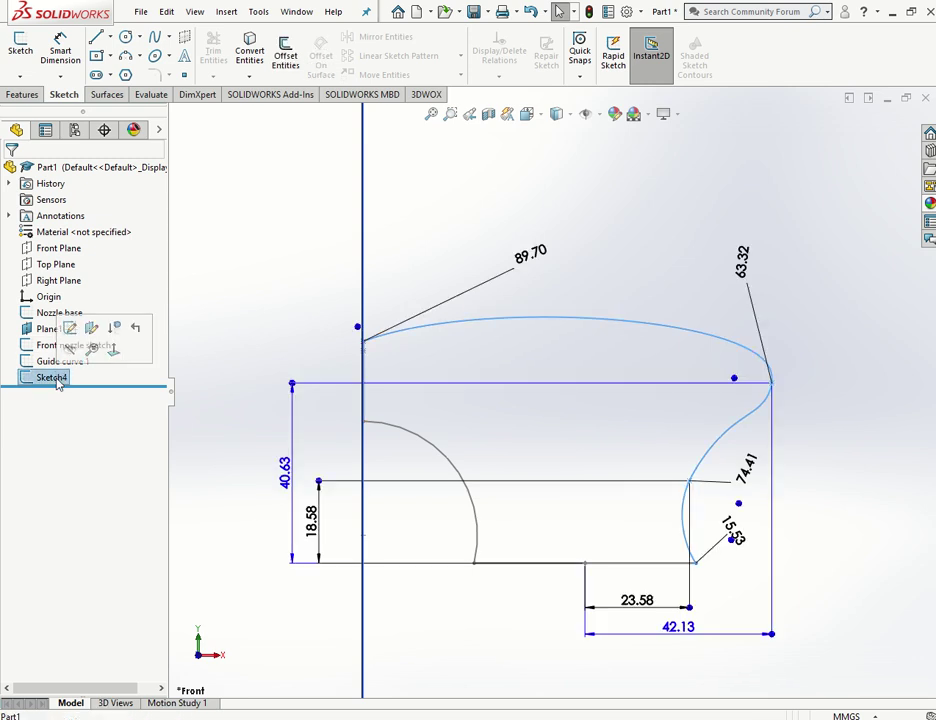
{"action": "left_click", "coordinate": [55, 378]}
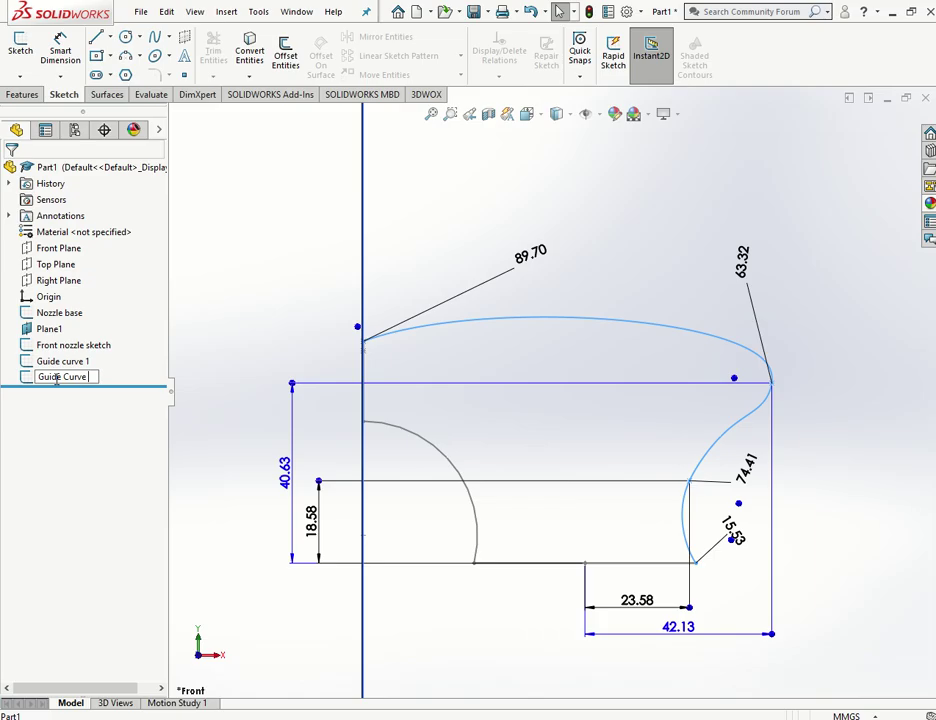
{"action": "key", "text": "Return"}
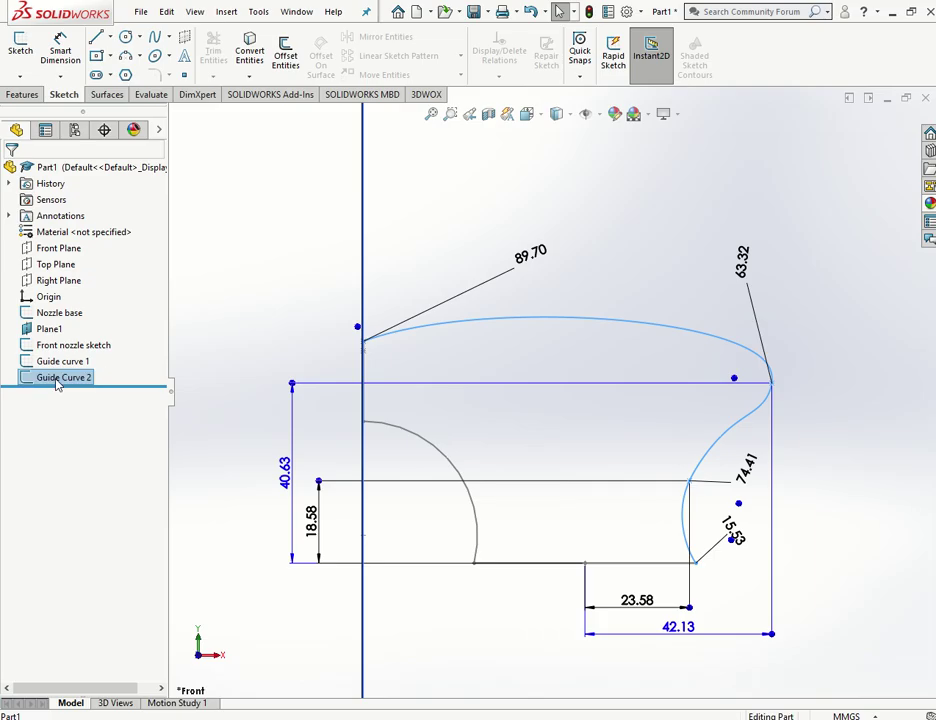
{"action": "left_click", "coordinate": [230, 272]}
Step: Start a lofted boss/base using the Nozzle base and Front nozzle sketch as its profiles
{"action": "left_click", "coordinate": [22, 94]}
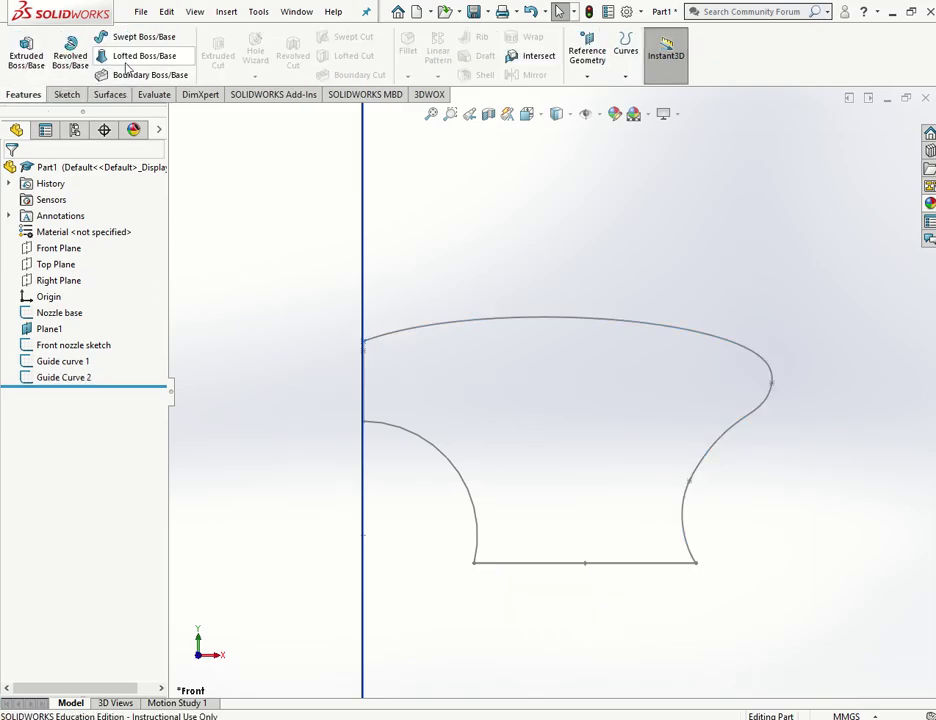
{"action": "left_click", "coordinate": [104, 55]}
{"action": "left_click", "coordinate": [55, 227]}
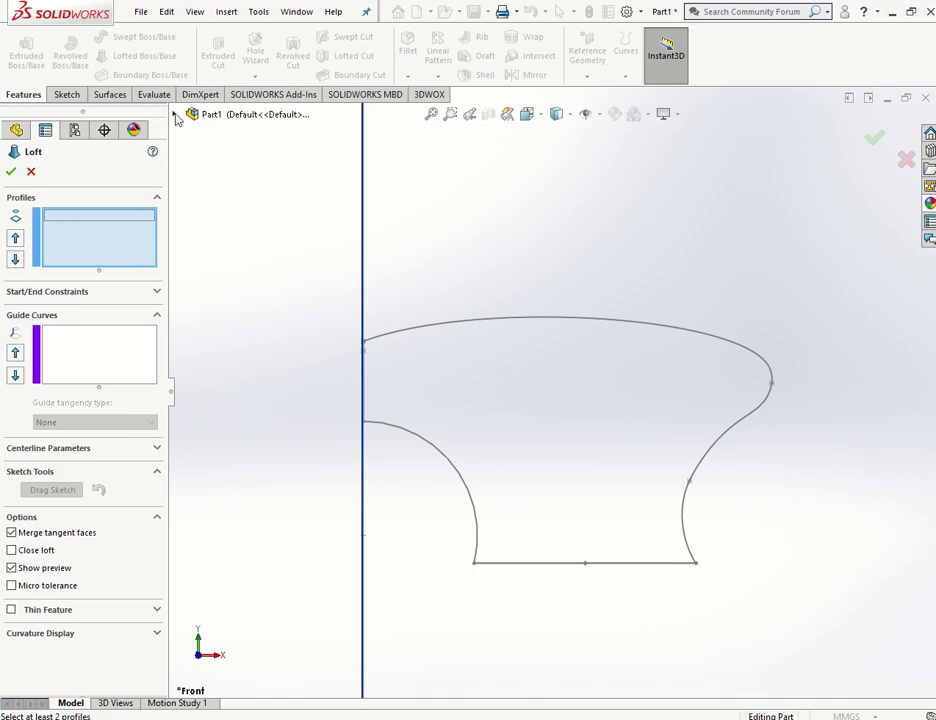
{"action": "left_click", "coordinate": [175, 116]}
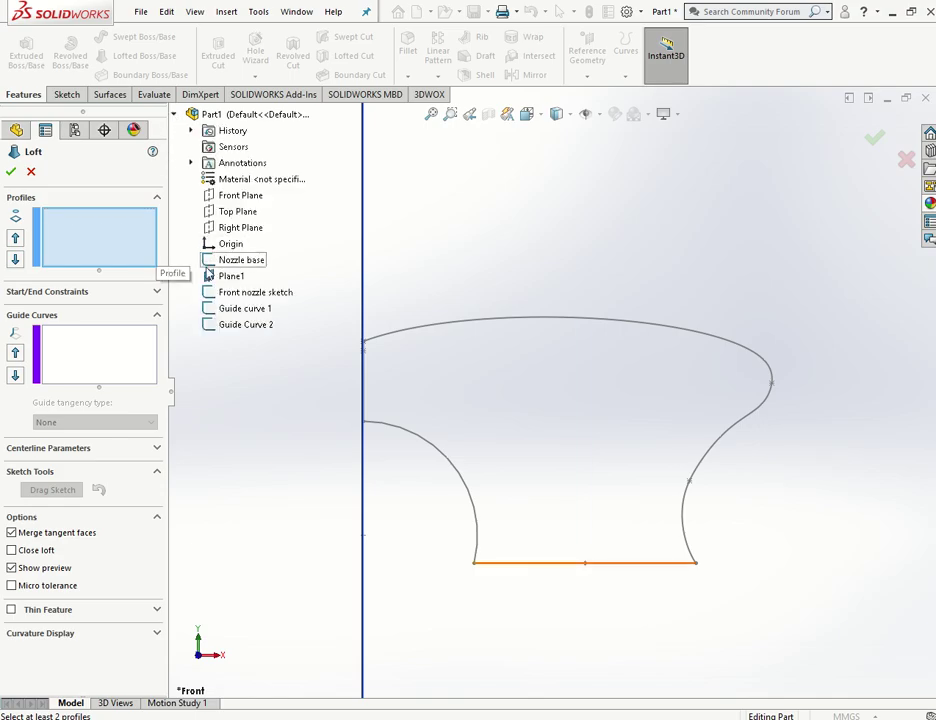
{"action": "left_click", "coordinate": [235, 260]}
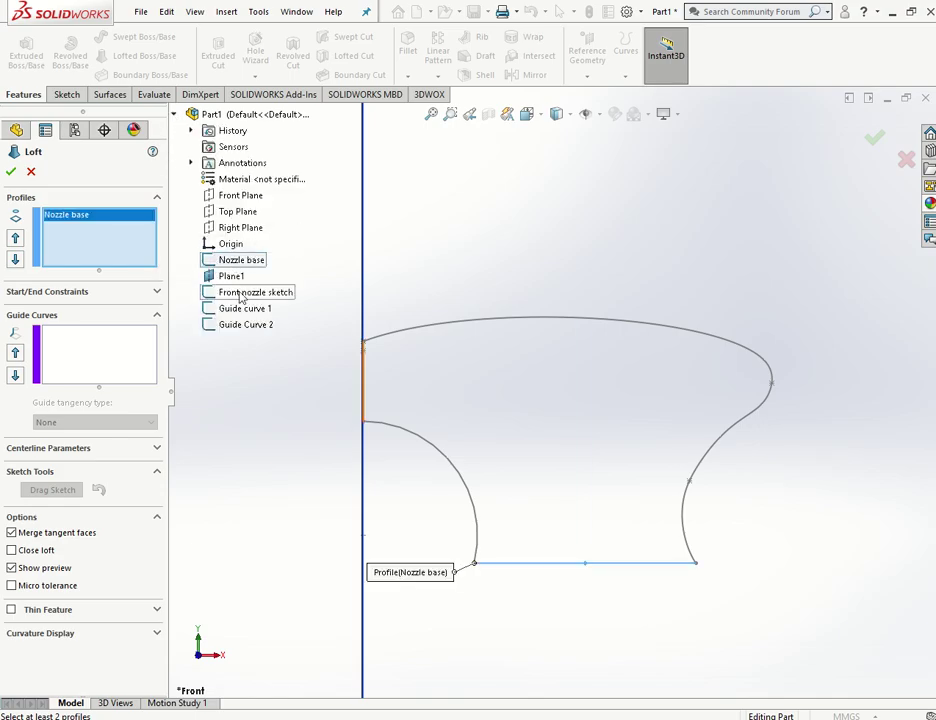
{"action": "left_click", "coordinate": [245, 292]}
Step: Add Guide curve 1 and Guide Curve 2 as the loft's guide curves and create the solid nozzle body
{"action": "left_click", "coordinate": [73, 369]}
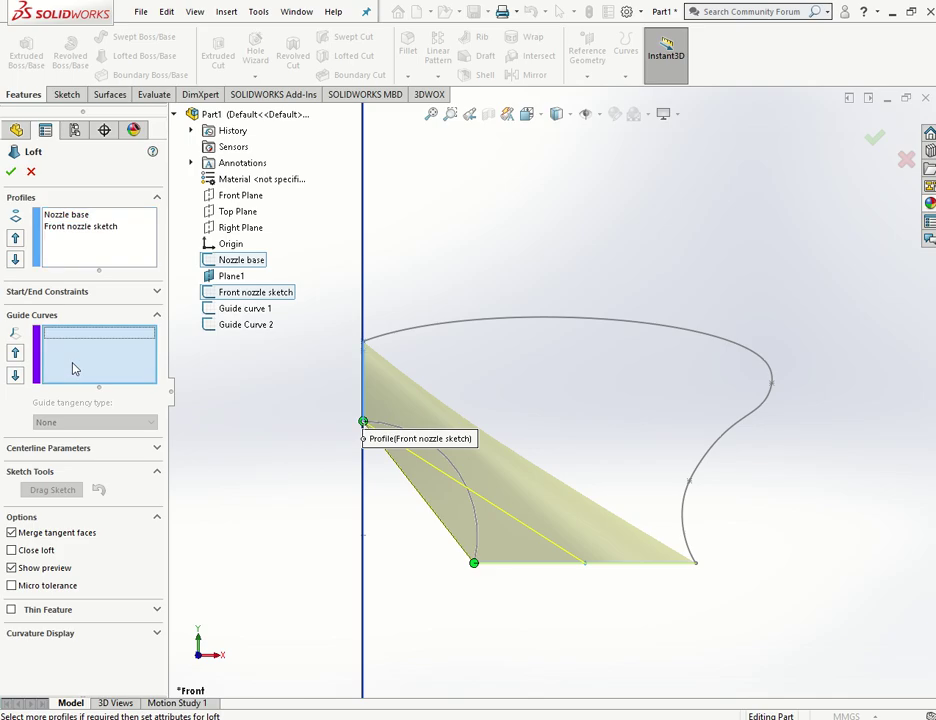
{"action": "left_click", "coordinate": [244, 308]}
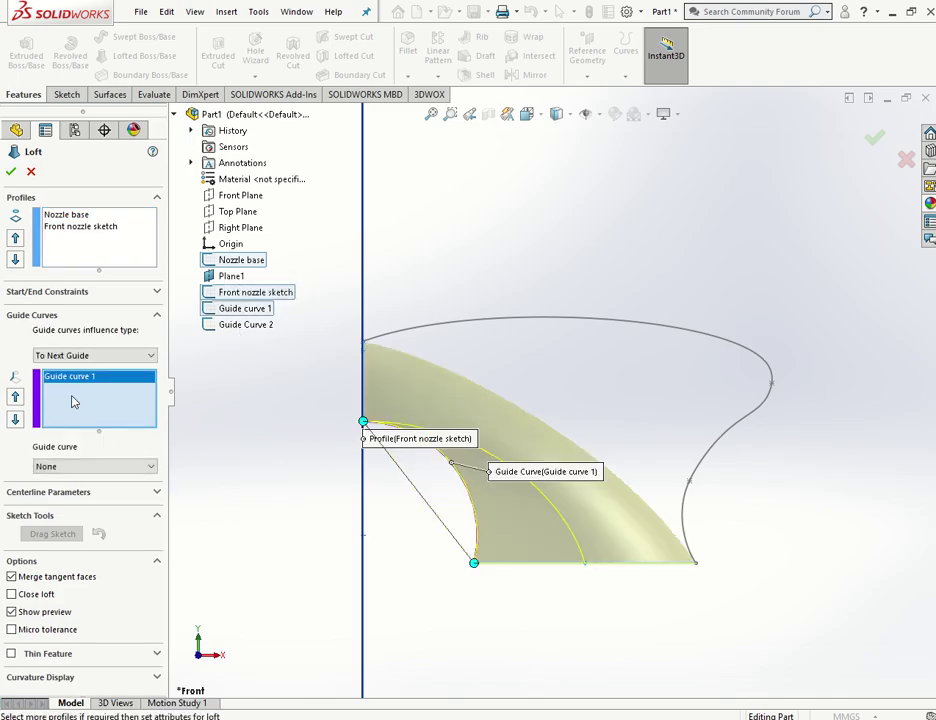
{"action": "left_click", "coordinate": [244, 324]}
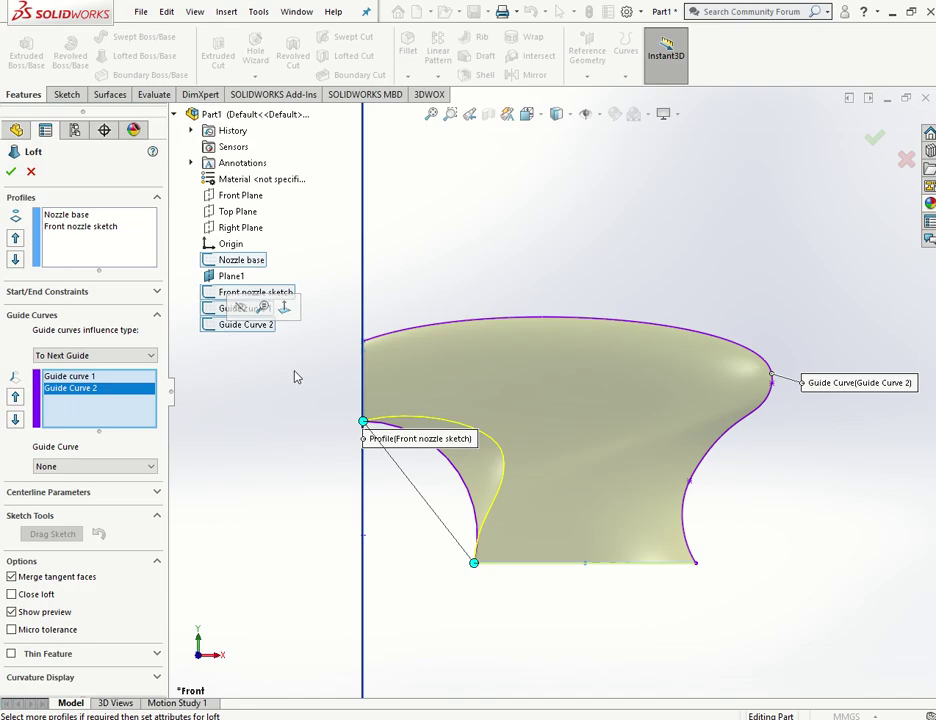
{"action": "middle_click_drag", "start_coordinate": [296, 376], "coordinate": [599, 512]}
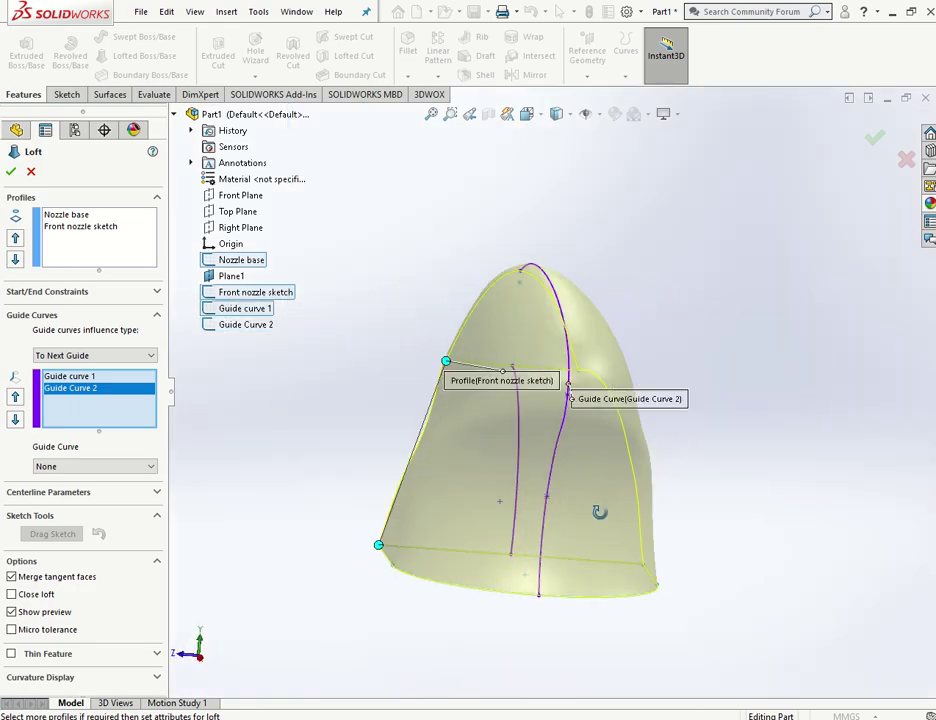
{"action": "left_click", "coordinate": [13, 175]}
{"action": "left_click", "coordinate": [338, 411]}
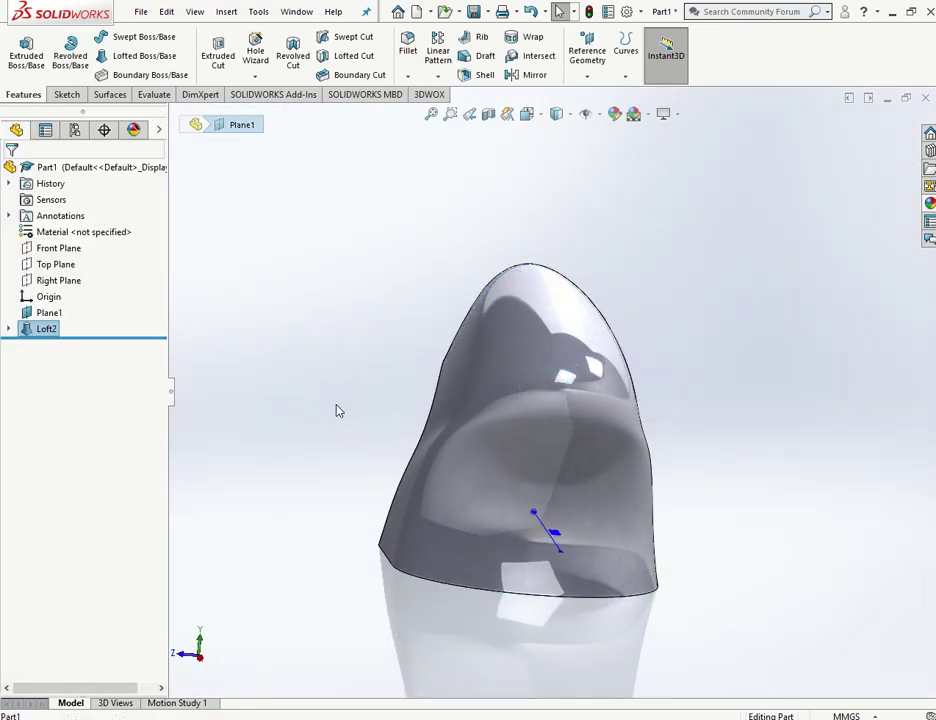
{"action": "middle_click_drag", "start_coordinate": [338, 411], "coordinate": [507, 478]}
{"action": "scroll", "coordinate": [561, 474], "scroll_direction": "up", "scroll_amount": 4}
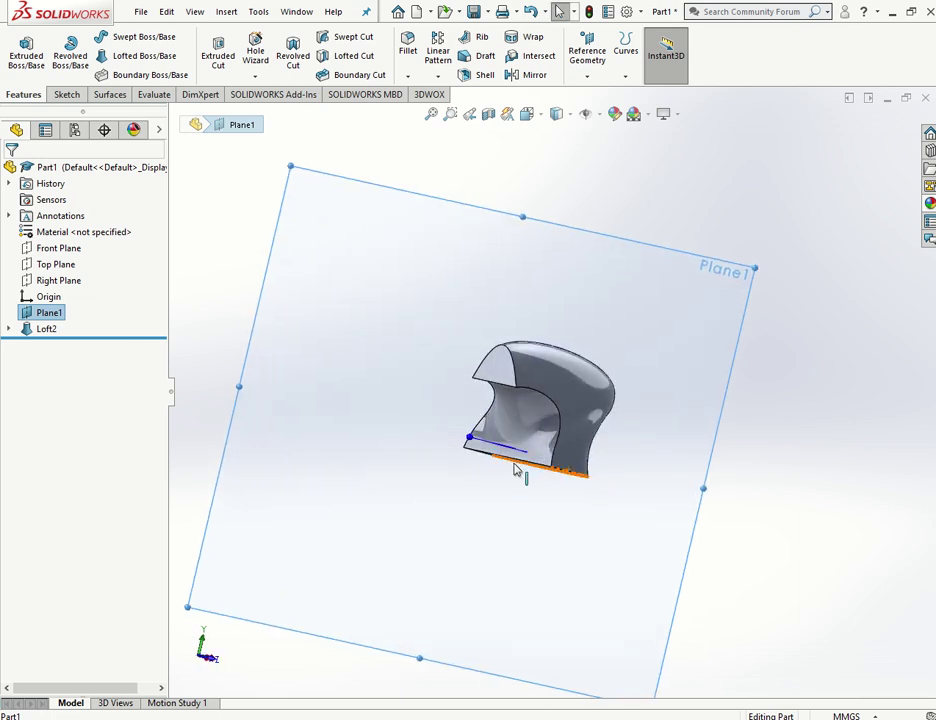